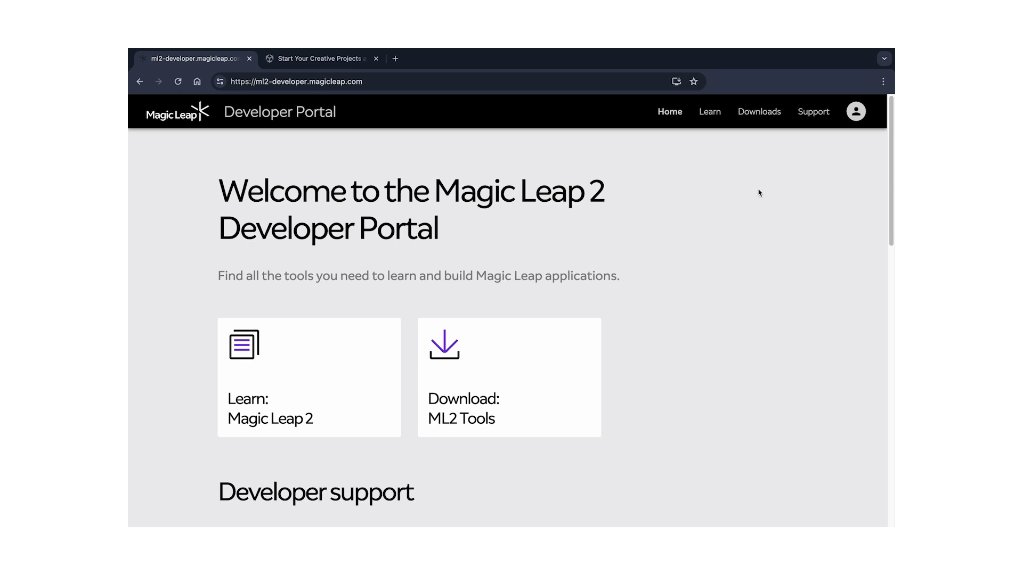
# - Visit the Magic Leap 2 developer tools downloads page and its Unity download tab
pyautogui.click(753, 117)
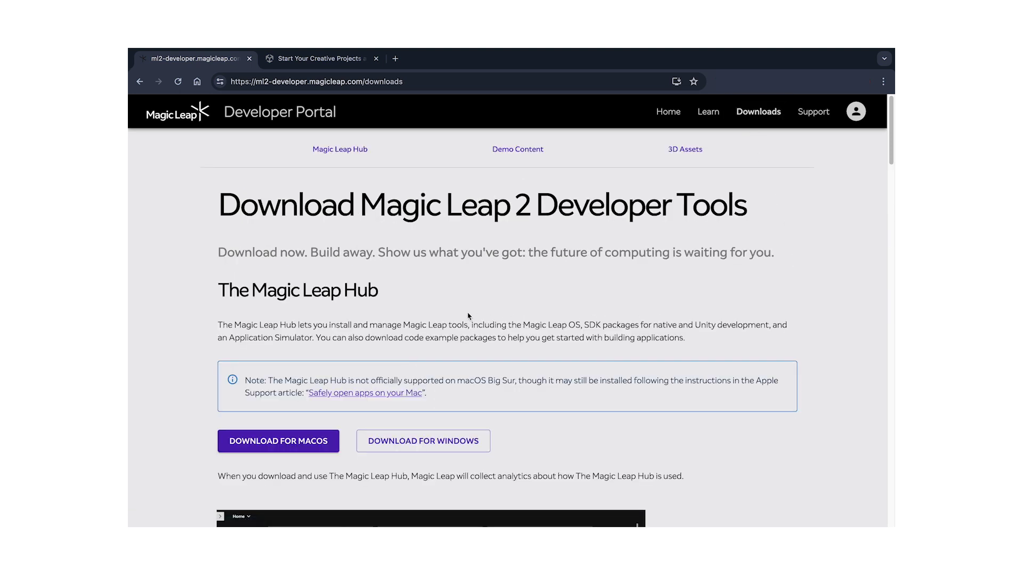
pyautogui.click(352, 60)
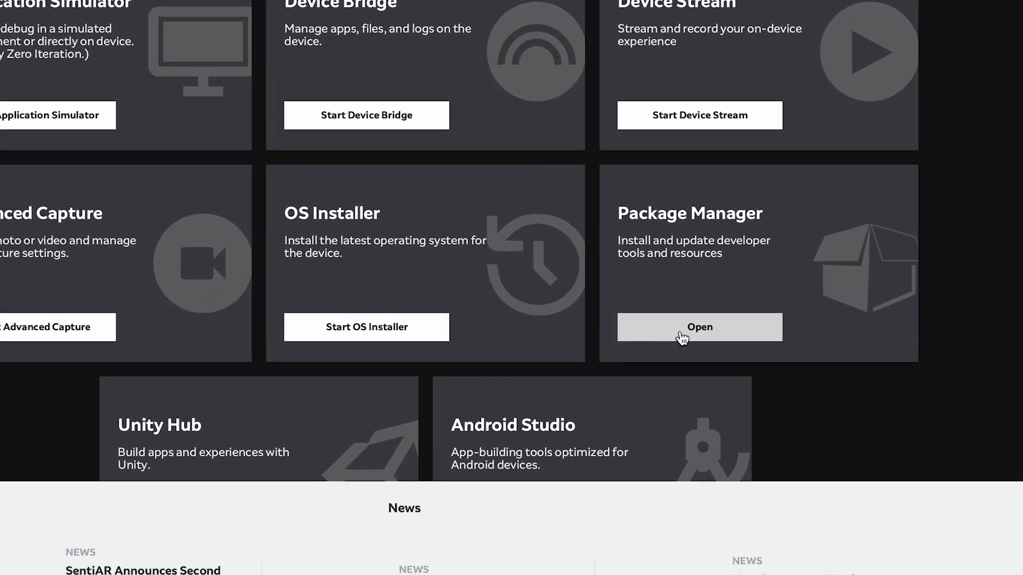
# - In the Hub's Package Manager, confirm ML C SDK 1.5.0 and Unity Package 2.0.0 are installed
pyautogui.click(685, 315)
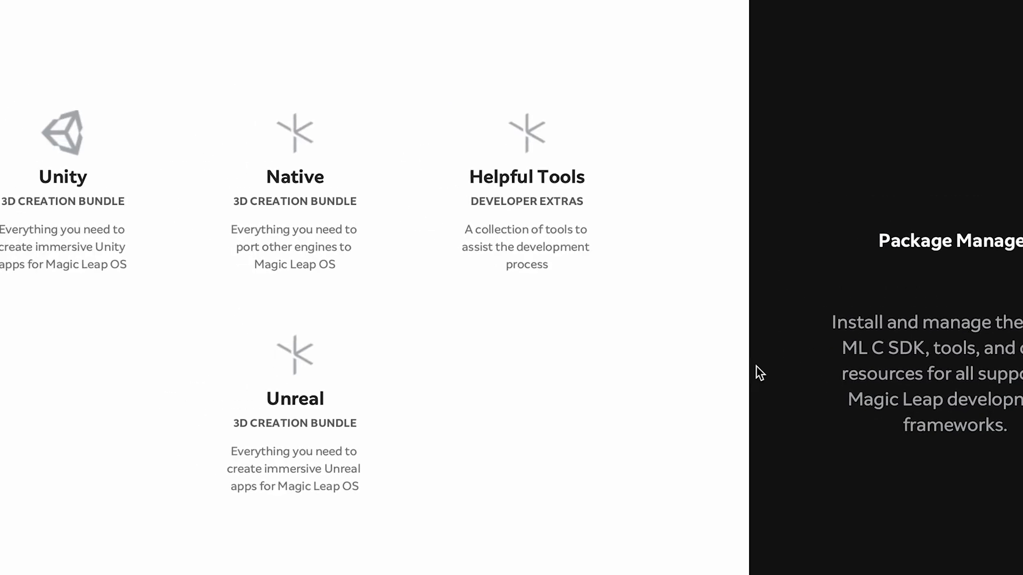
pyautogui.click(549, 79)
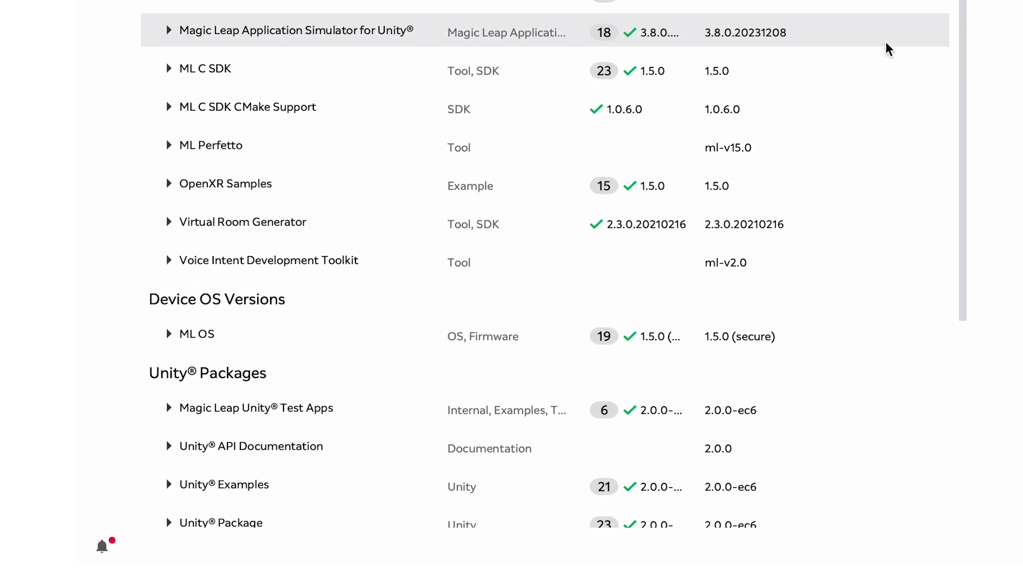
pyautogui.click(770, 64)
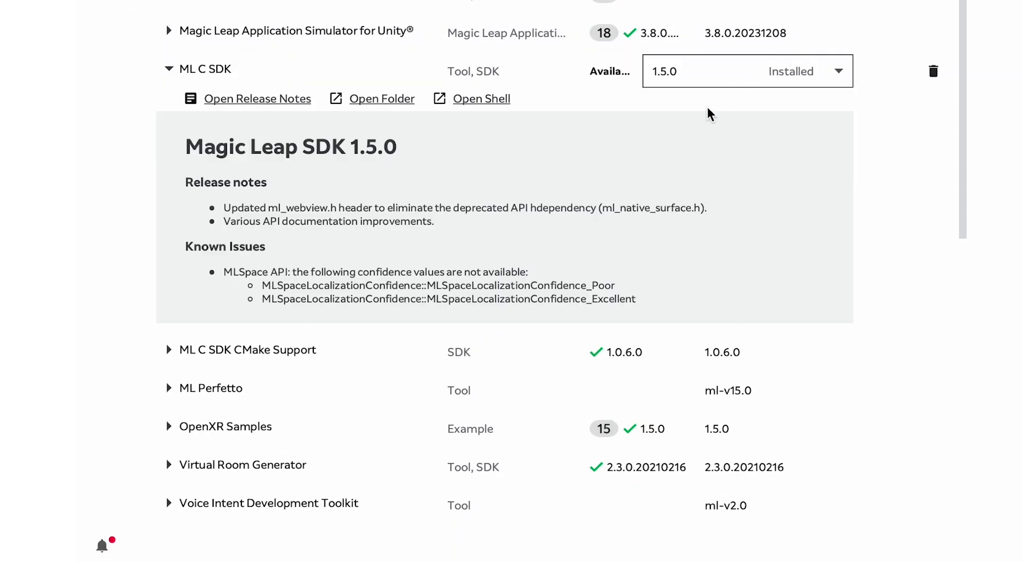
pyautogui.click(966, 344)
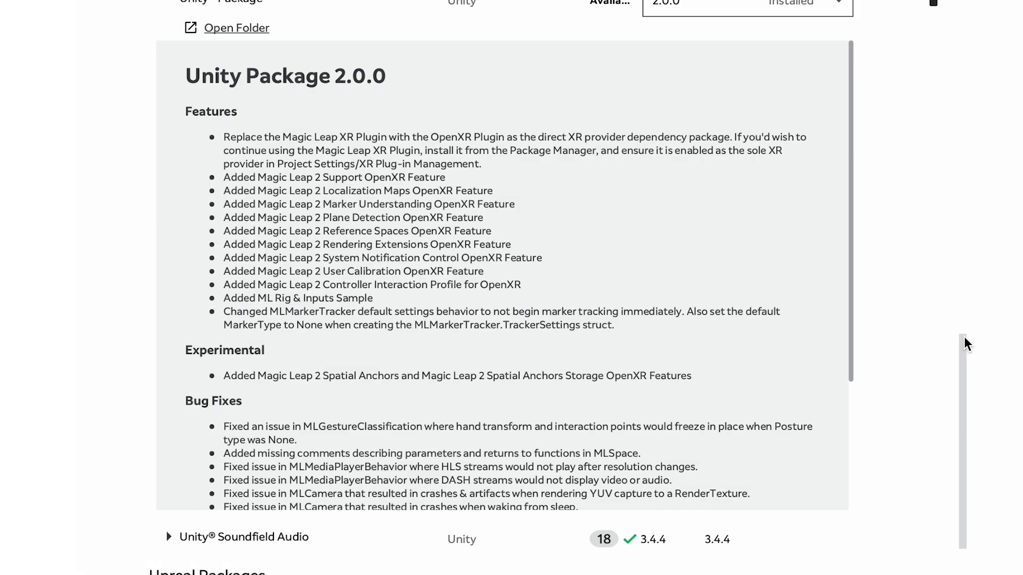
pyautogui.click(383, 75)
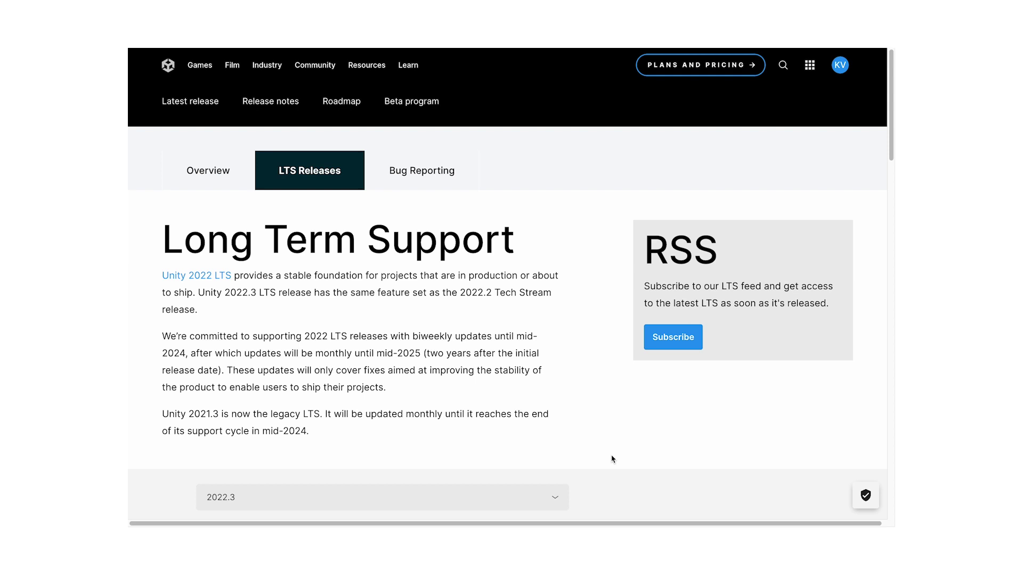
# - Create a new 3D Core project named DemoProject on editor 2022.3.15f1
pyautogui.scroll(-7, 598, 434)
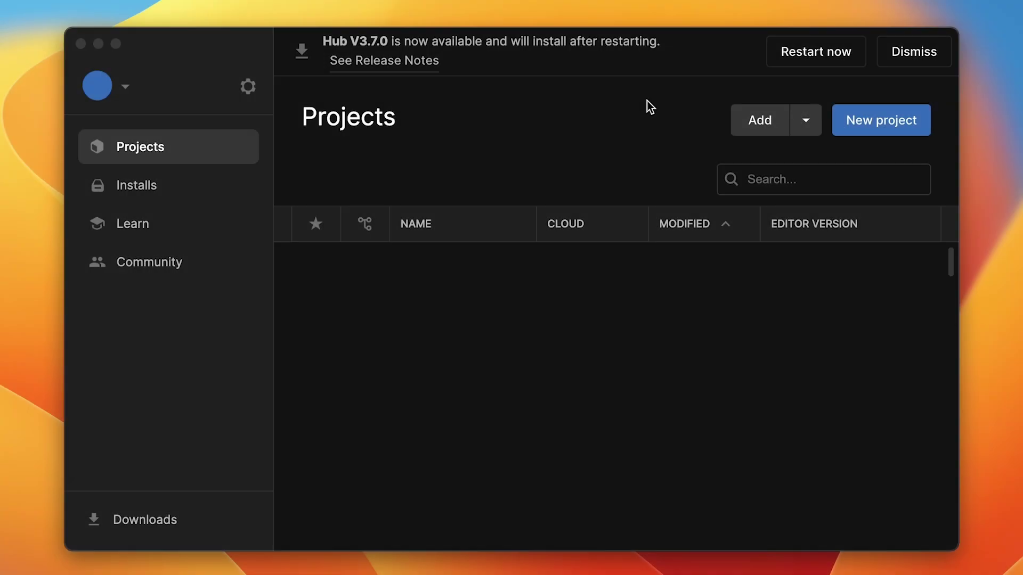
pyautogui.click(905, 123)
pyautogui.click(905, 122)
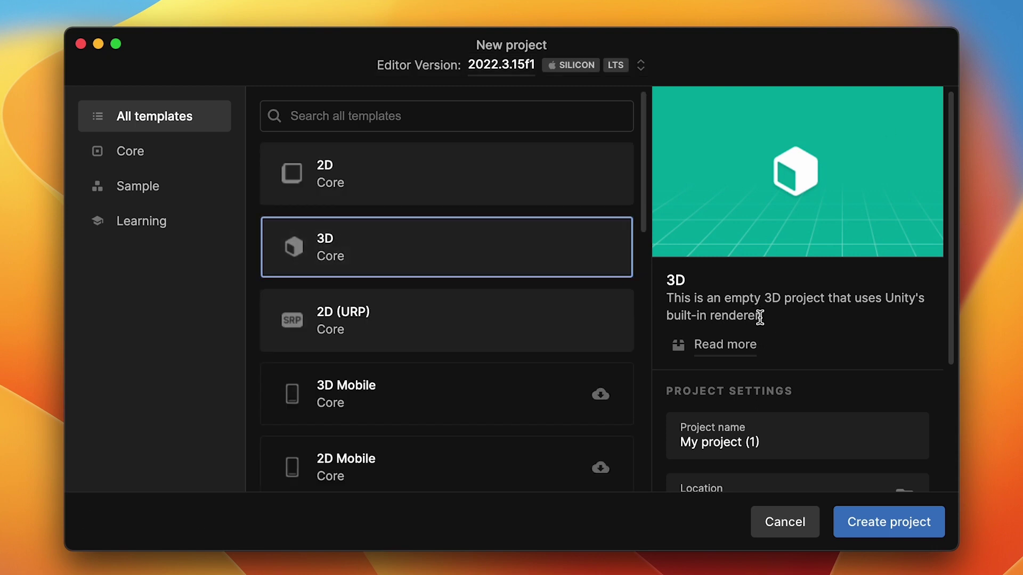
pyautogui.click(675, 442)
pyautogui.write('DemoProject')
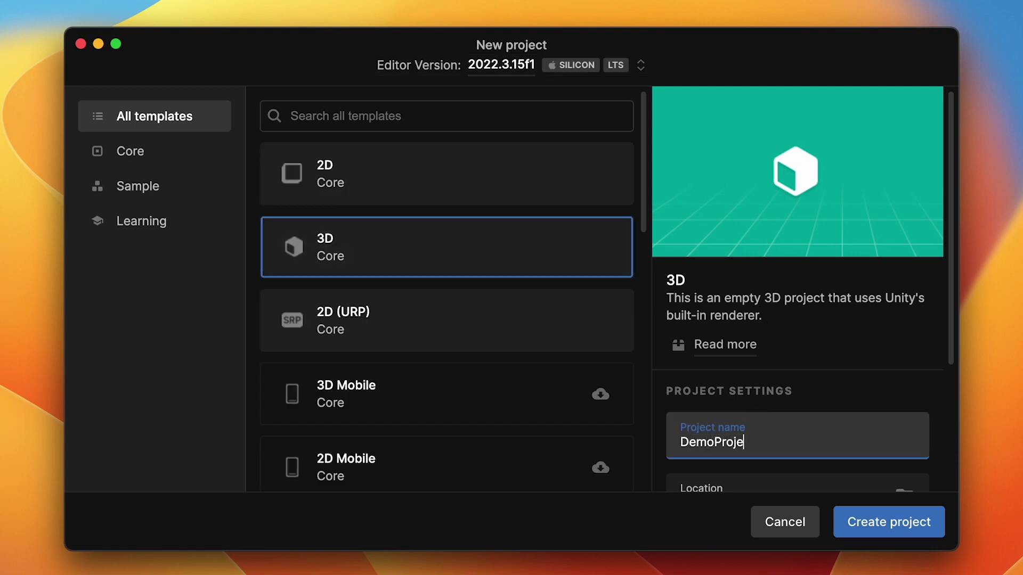
pyautogui.click(884, 526)
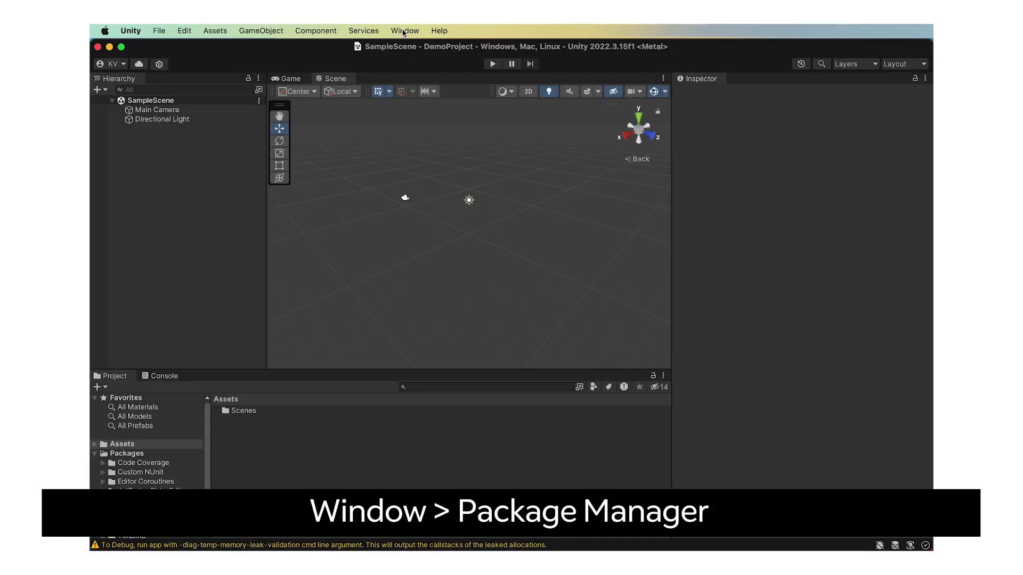
# - Add a package from tarball, choosing com.magicleap.unitysdk.tgz in MagicLeap/tools/unity/v2.0.0
pyautogui.click(403, 29)
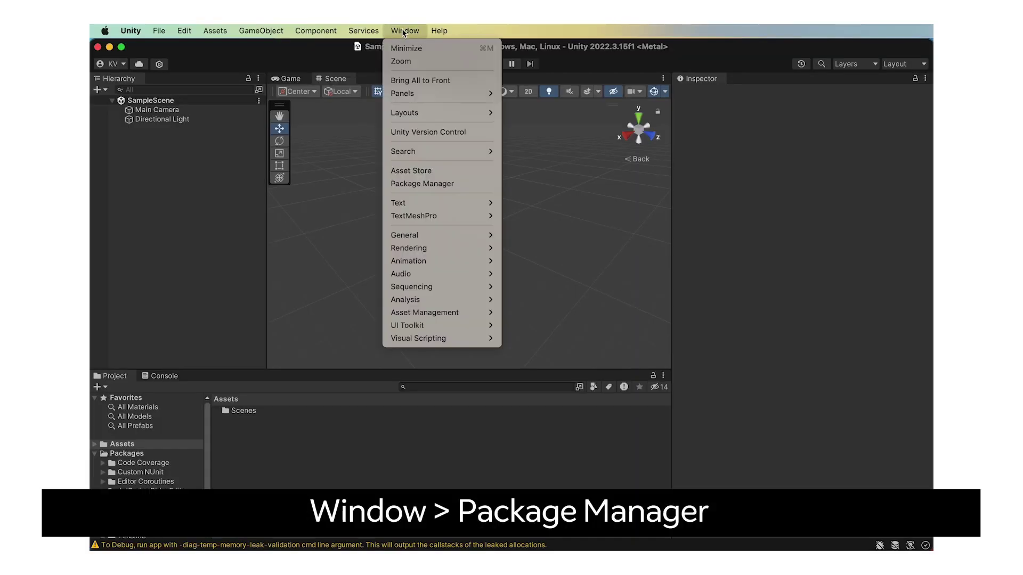
pyautogui.click(439, 183)
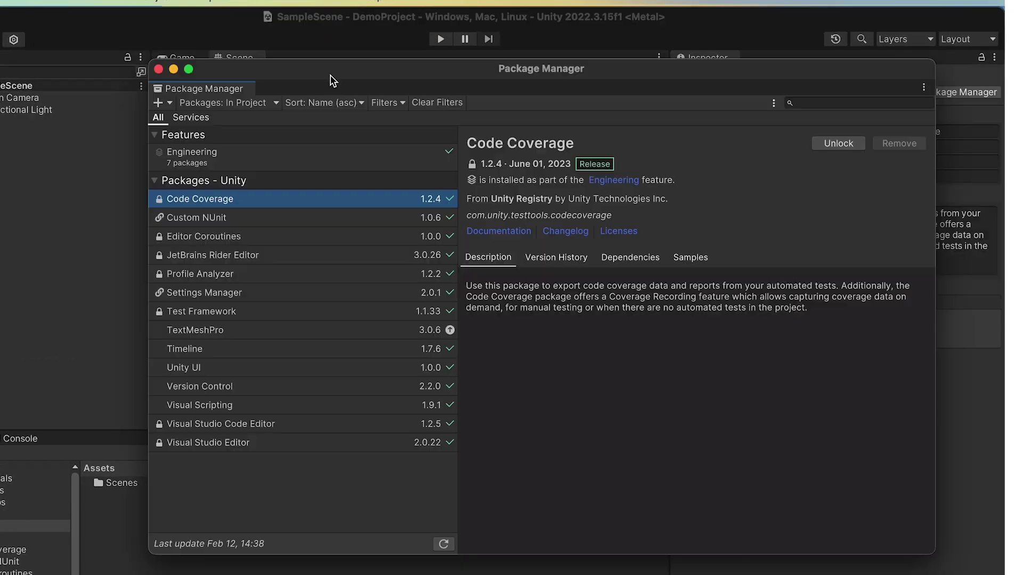
pyautogui.click(138, 101)
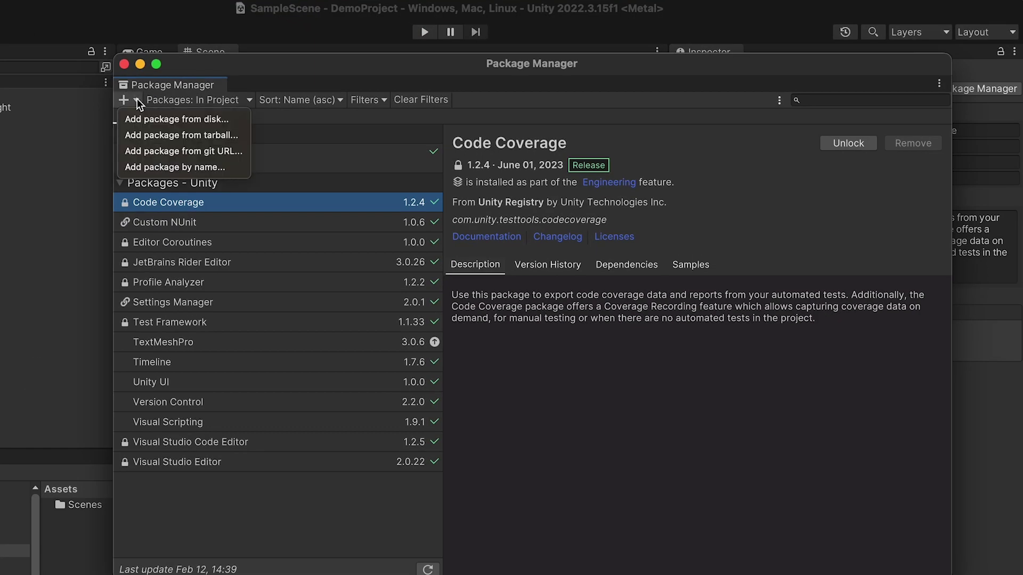
pyautogui.click(142, 136)
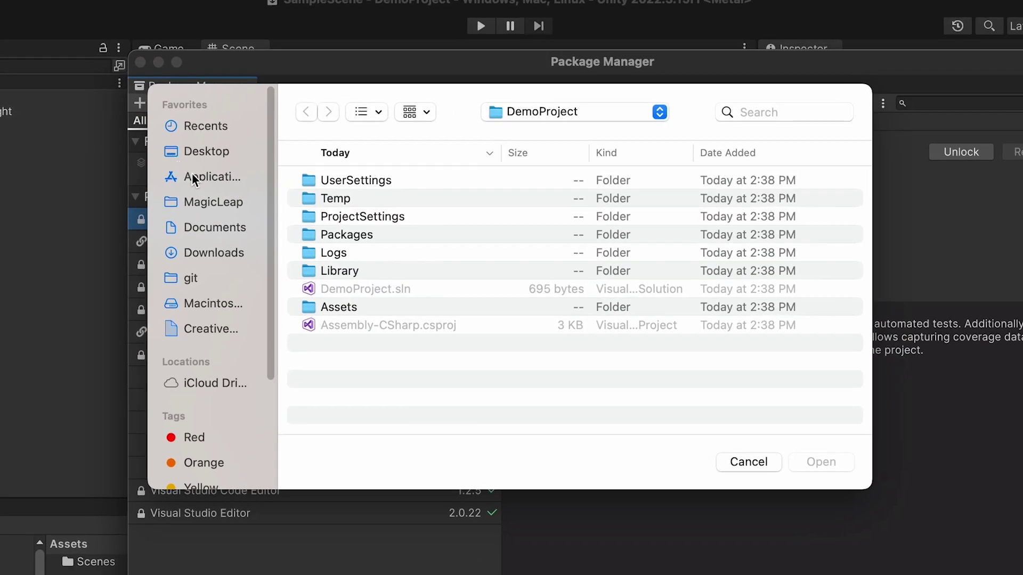
pyautogui.click(221, 202)
pyautogui.doubleClick(334, 242)
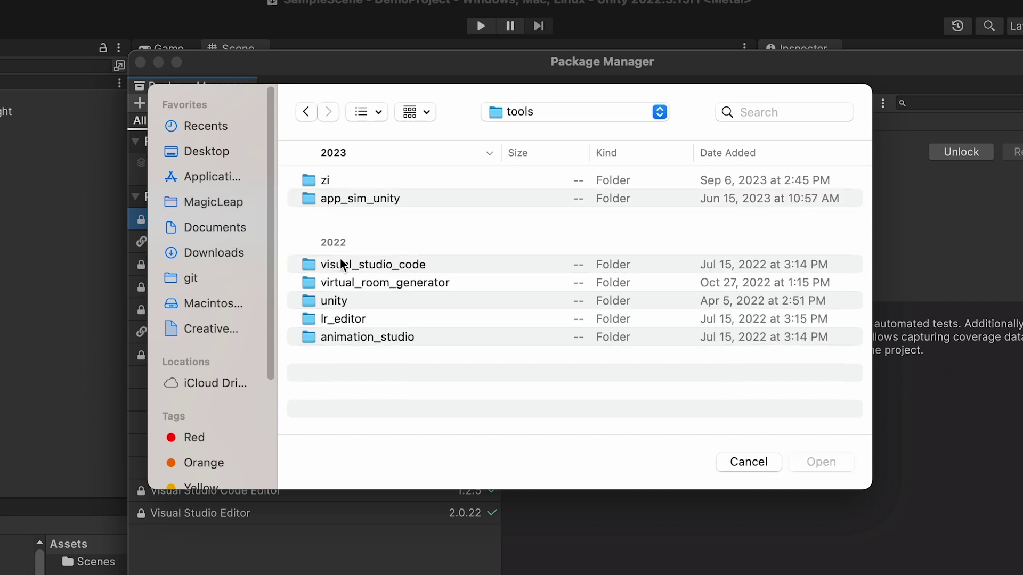
pyautogui.doubleClick(354, 303)
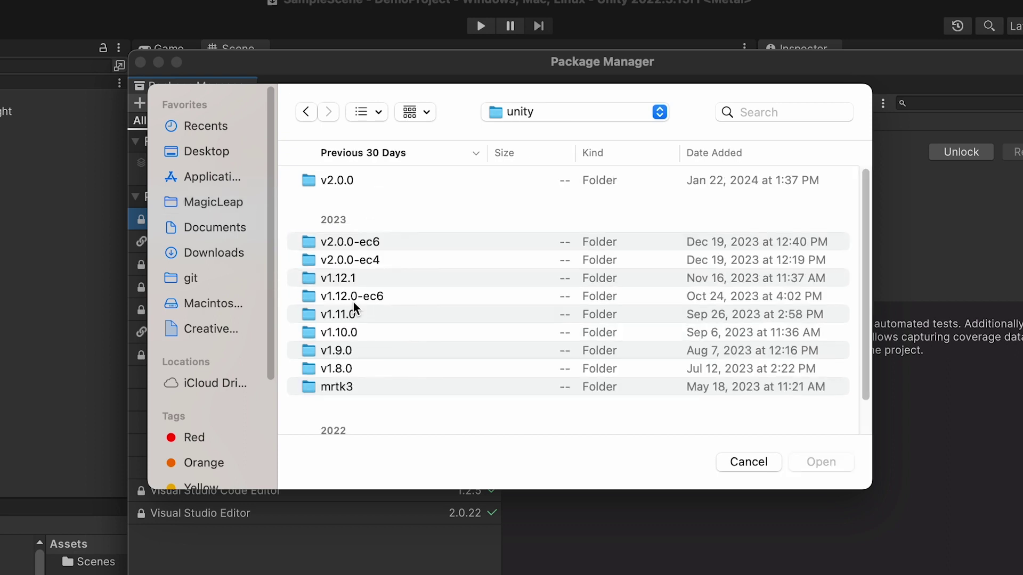
pyautogui.doubleClick(352, 180)
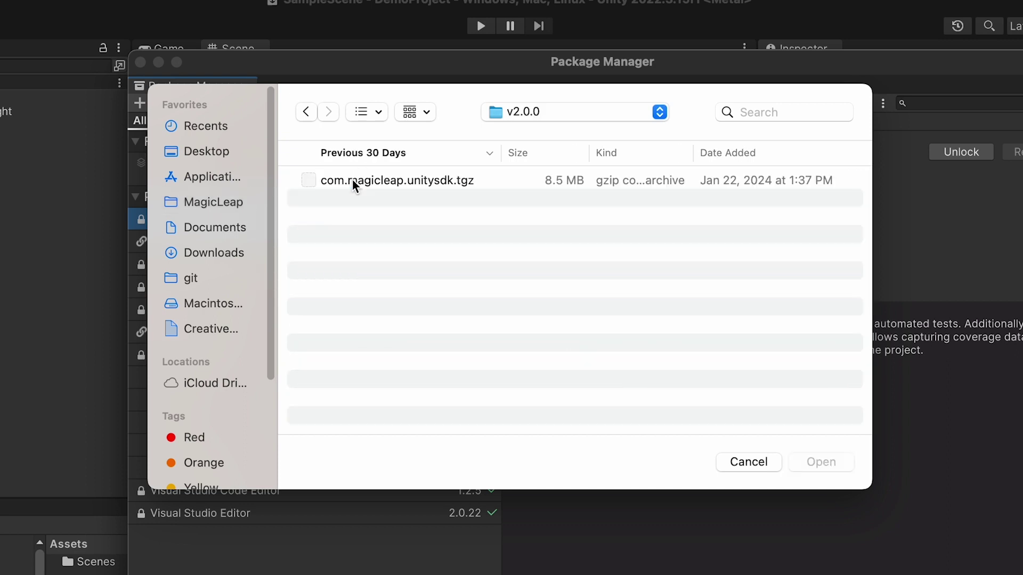
pyautogui.click(353, 179)
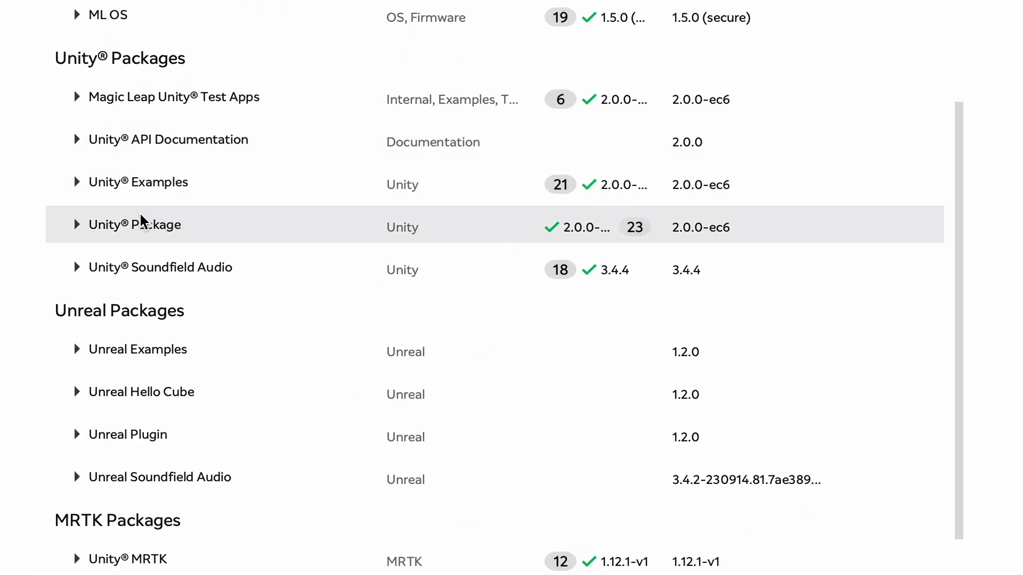
pyautogui.click(76, 224)
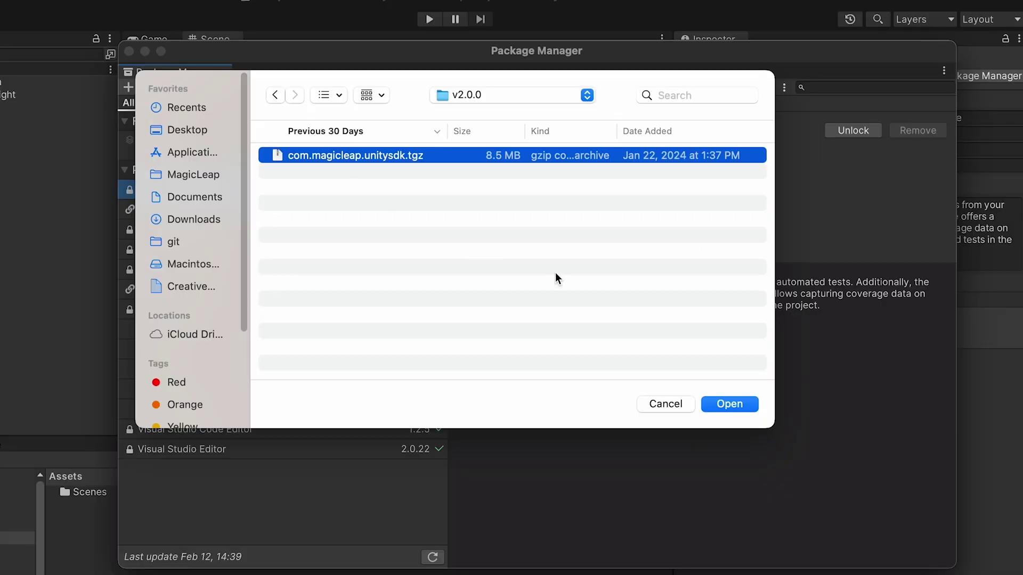
# - Install the Magic Leap SDK 2.0.0 tarball, enable input backends with restart, and verify OpenXR Plugin
pyautogui.click(739, 406)
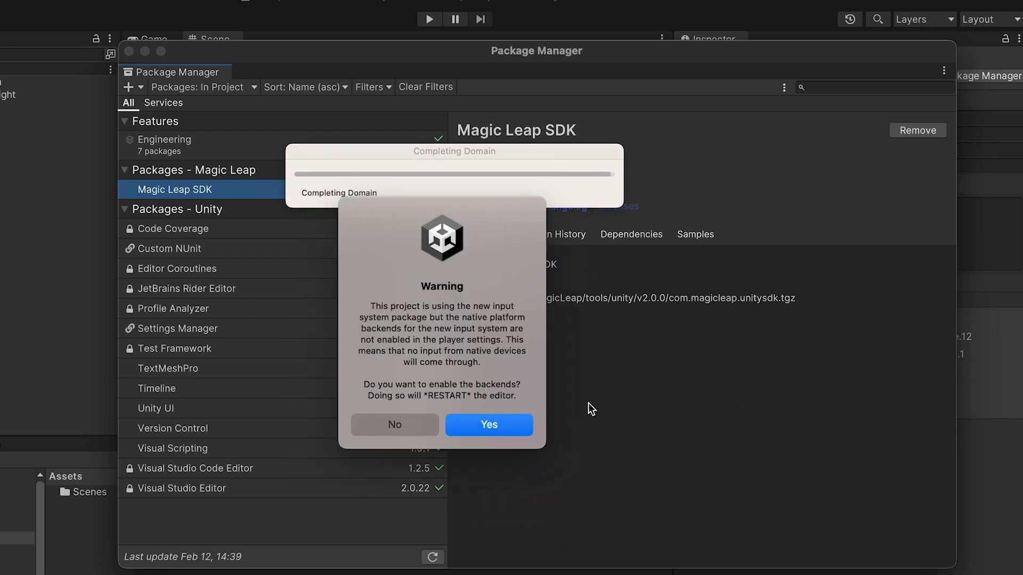
pyautogui.click(511, 424)
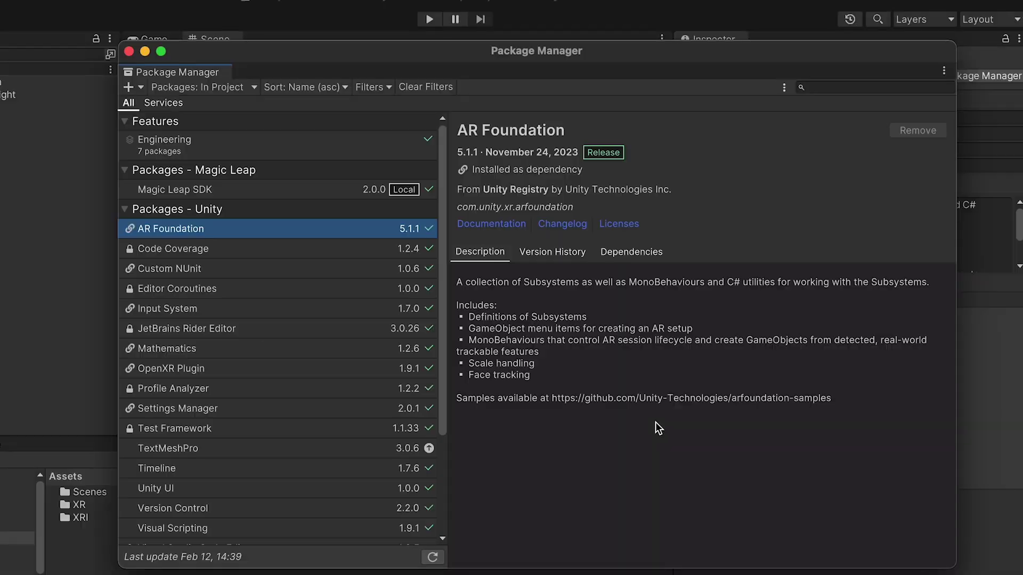
pyautogui.moveTo(442, 247); pyautogui.dragTo(445, 355)
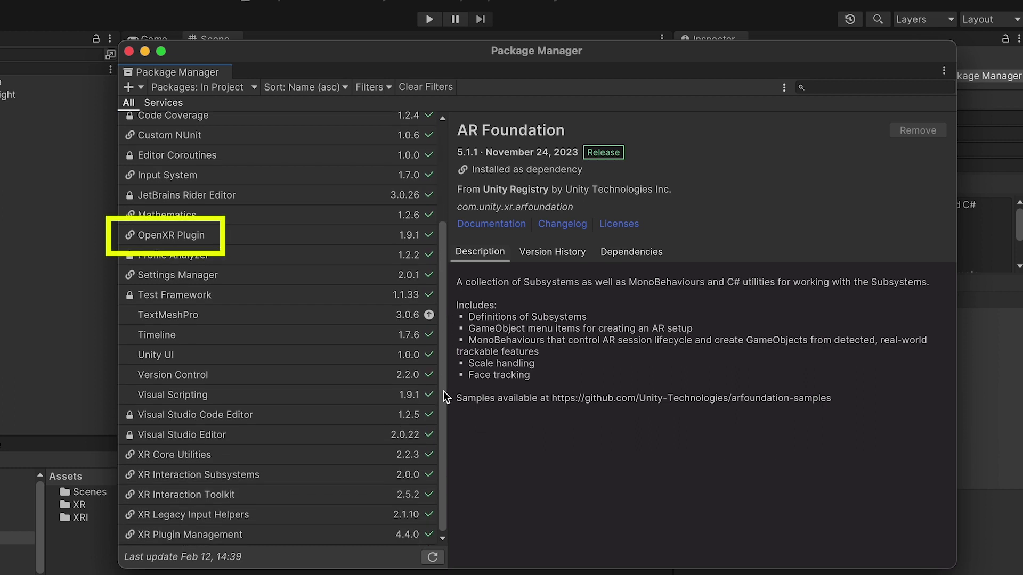
pyautogui.click(228, 239)
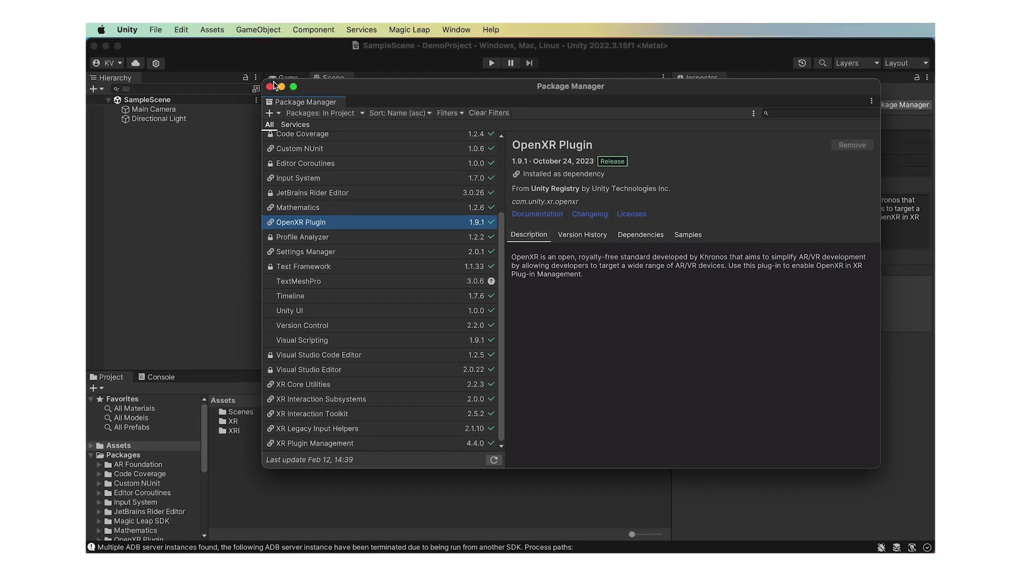
pyautogui.click(186, 40)
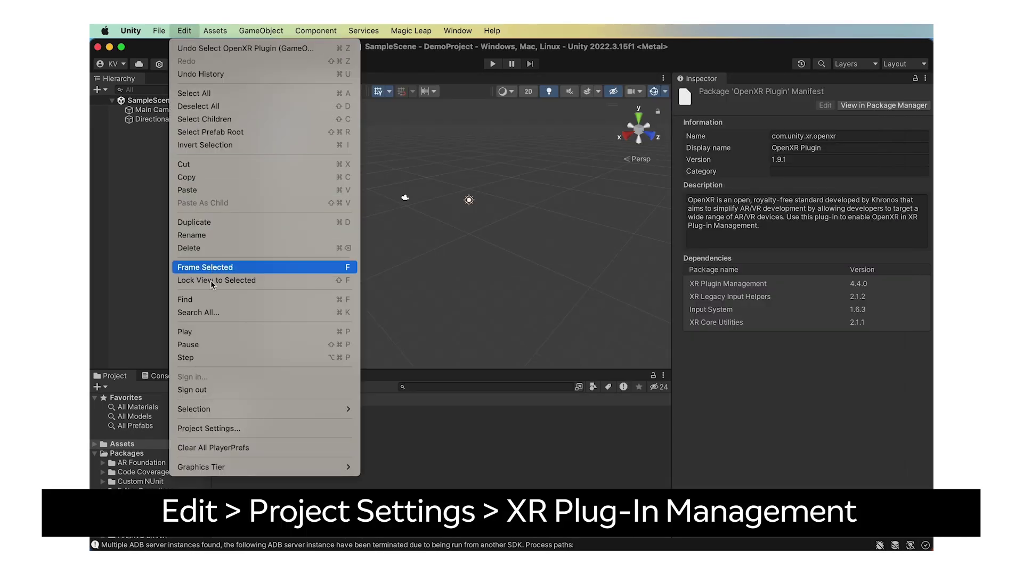
# - Enable OpenXR as the Android plug-in provider in XR Plug-in Management
pyautogui.click(224, 429)
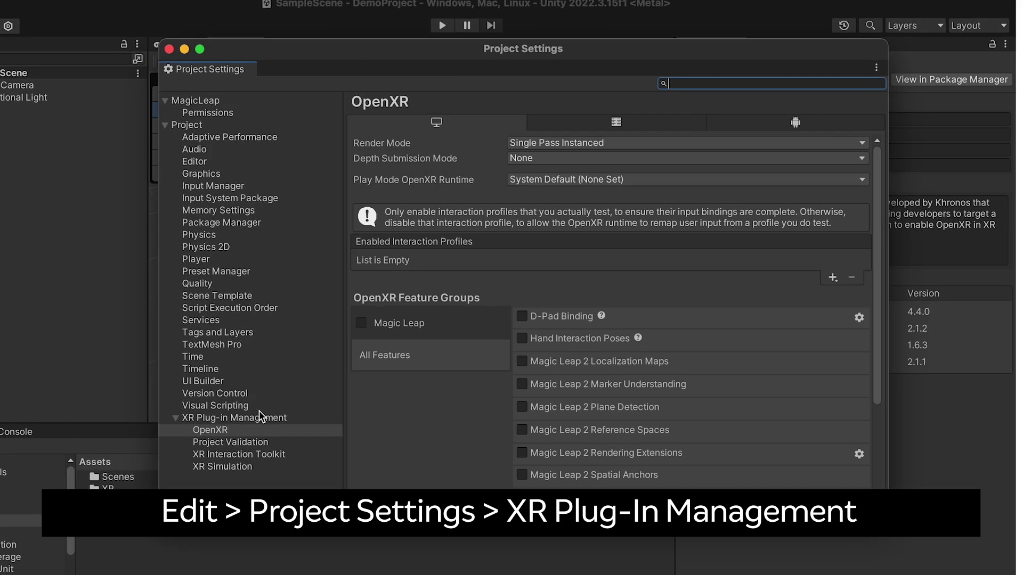
pyautogui.click(350, 369)
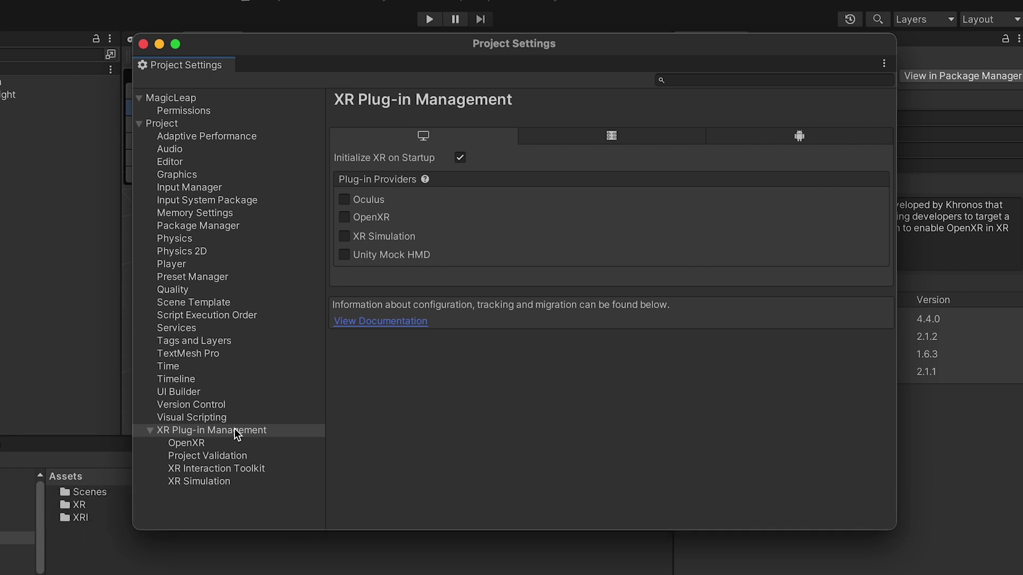
pyautogui.click(825, 140)
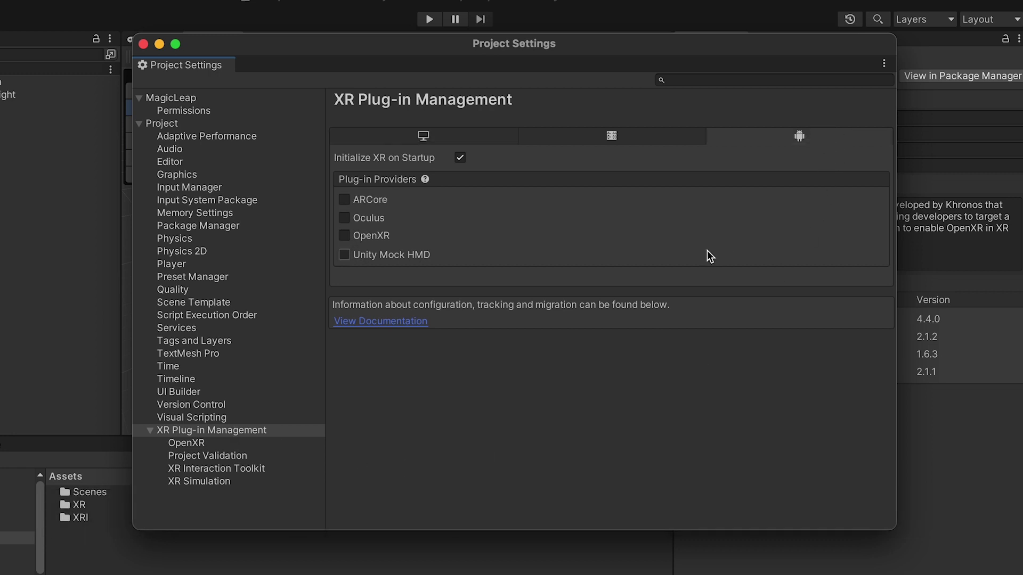
pyautogui.click(347, 238)
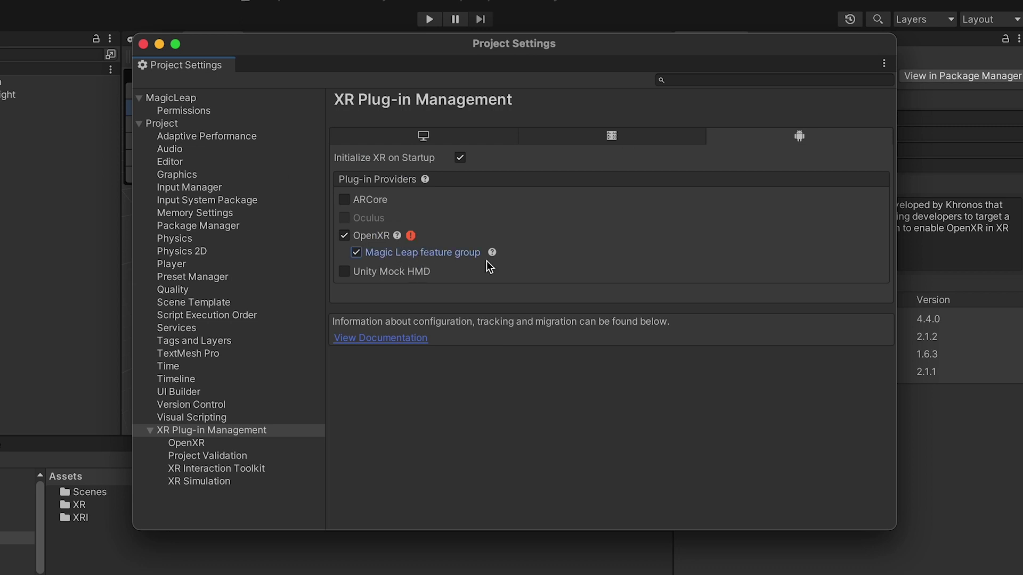
# - Add the Magic Leap 2 Controller Interaction Profile to OpenXR and close Project Settings
pyautogui.click(176, 447)
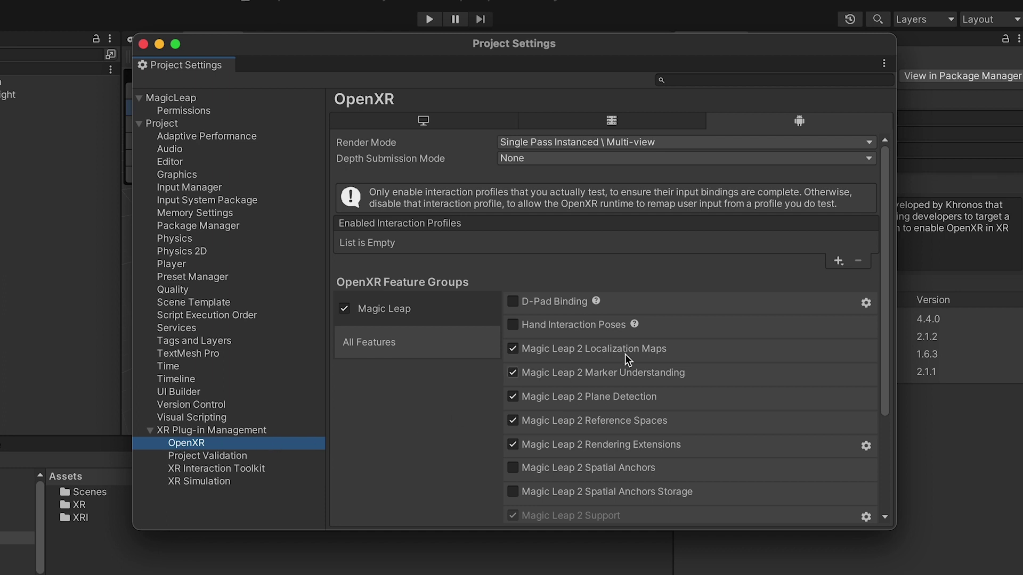
pyautogui.click(840, 261)
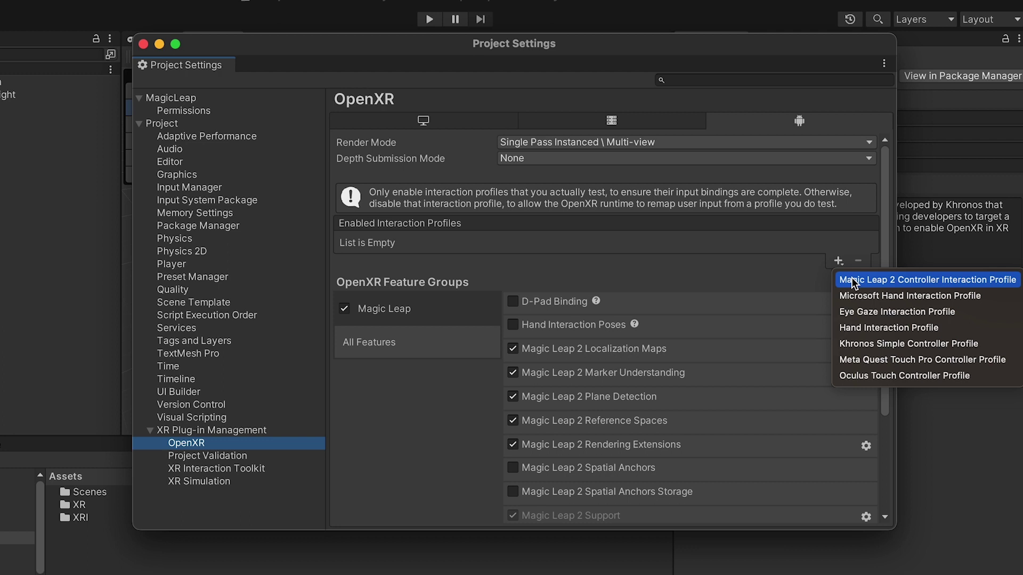
pyautogui.click(851, 277)
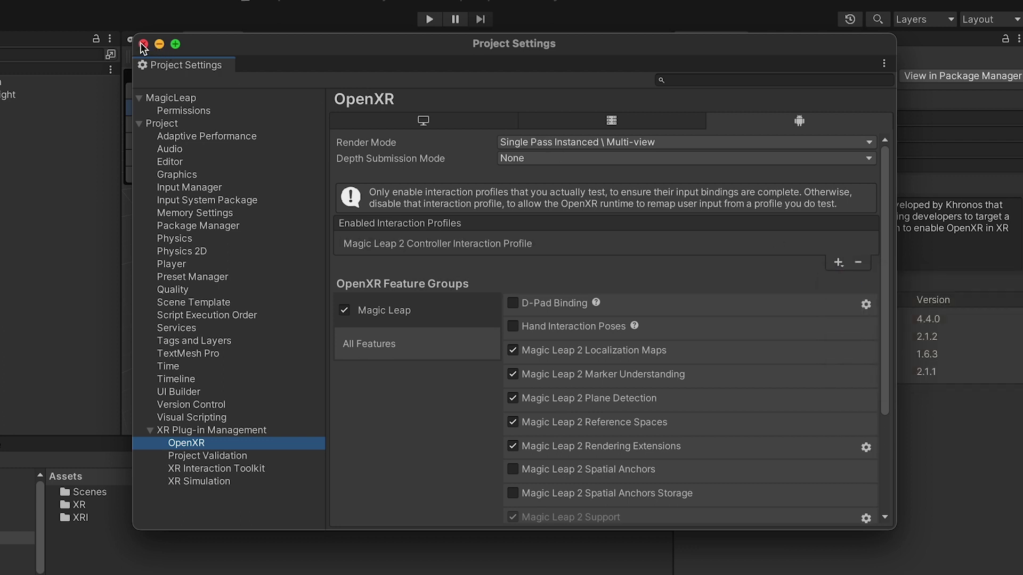
pyautogui.click(160, 44)
pyautogui.click(132, 31)
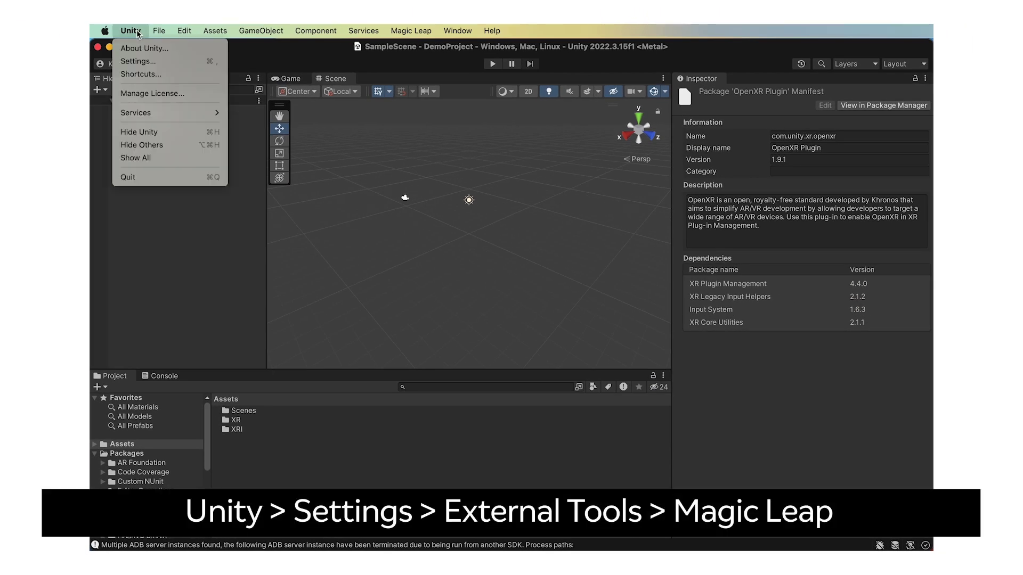
pyautogui.click(138, 61)
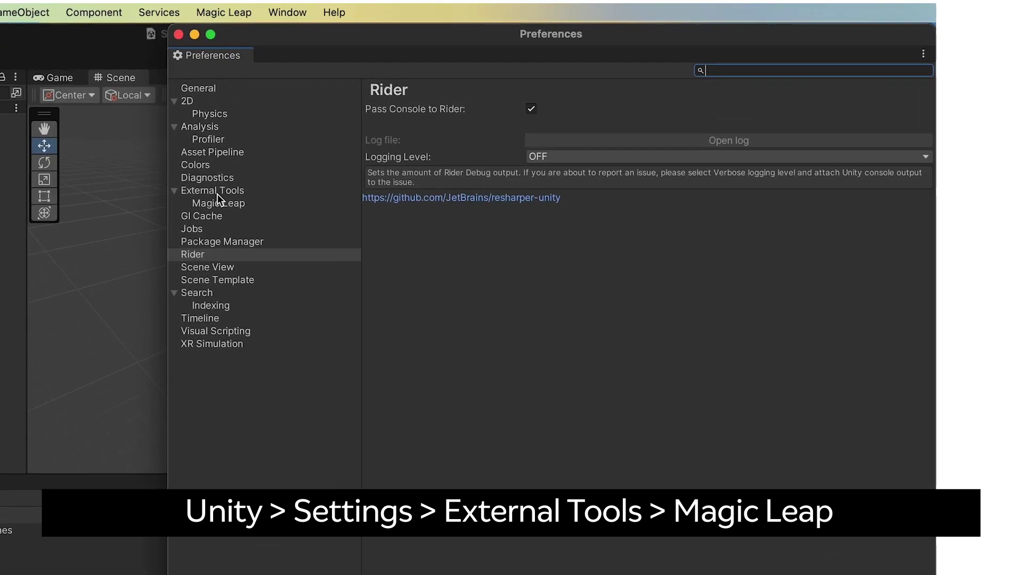
# - Point the Magic Leap MLSDK preference to the v1.5.0 SDK folder and close Preferences
pyautogui.click(220, 202)
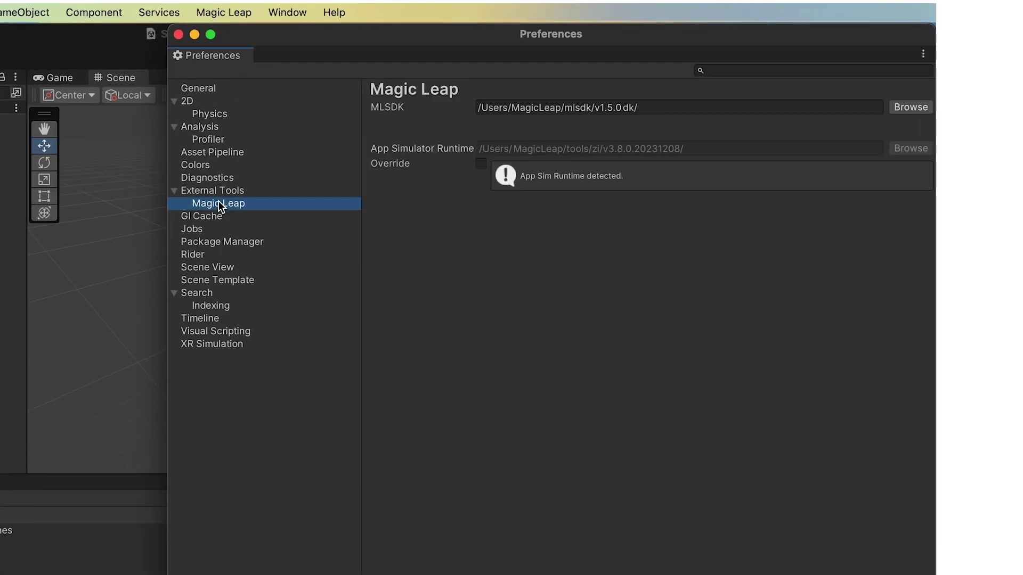
pyautogui.click(680, 109)
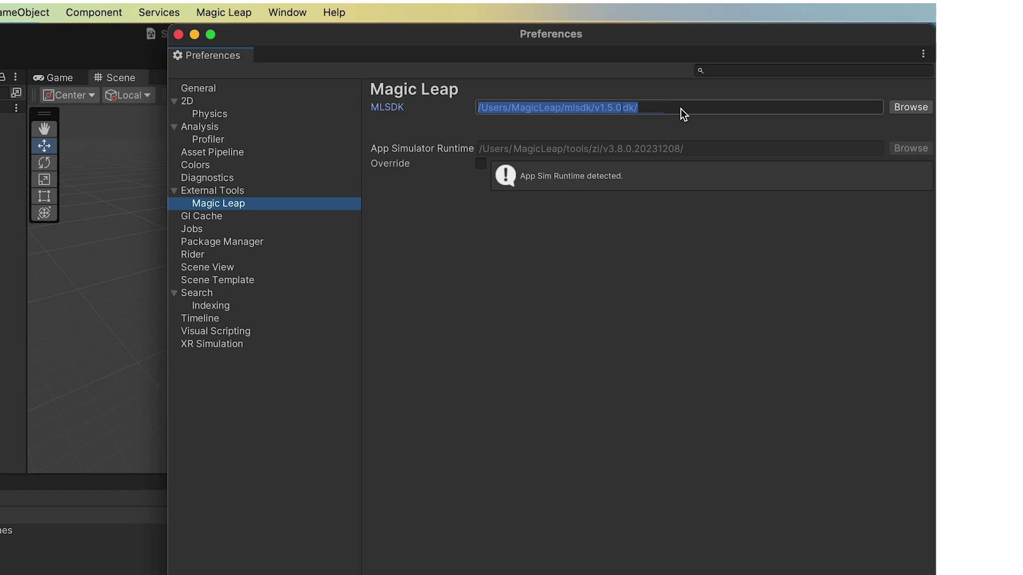
pyautogui.click(909, 107)
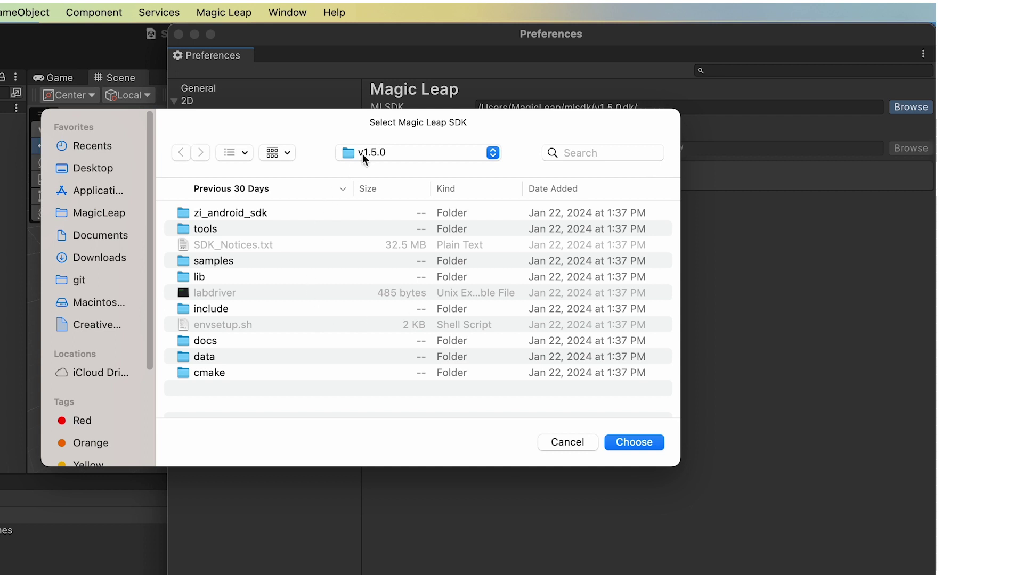
pyautogui.click(650, 443)
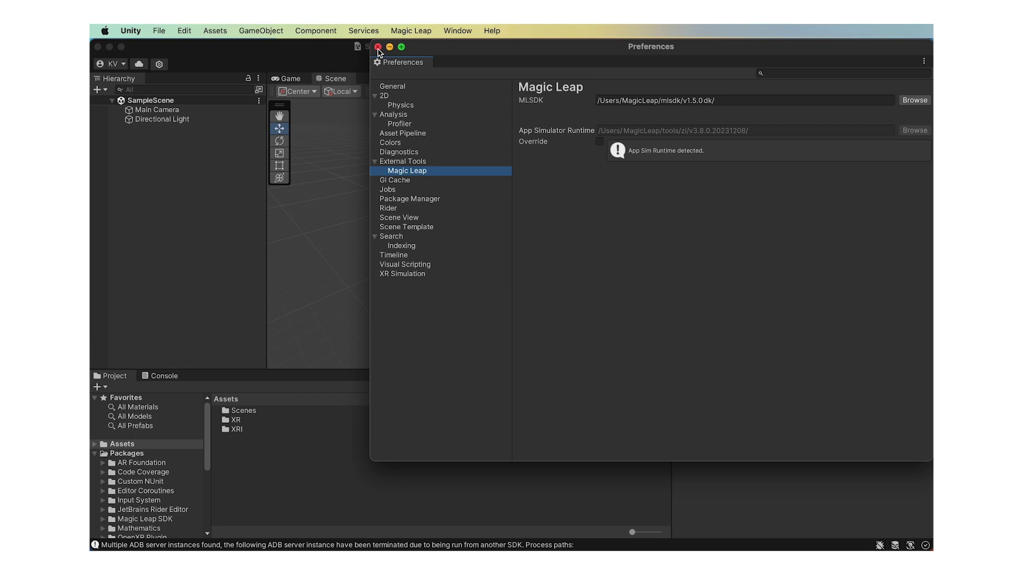
pyautogui.click(378, 47)
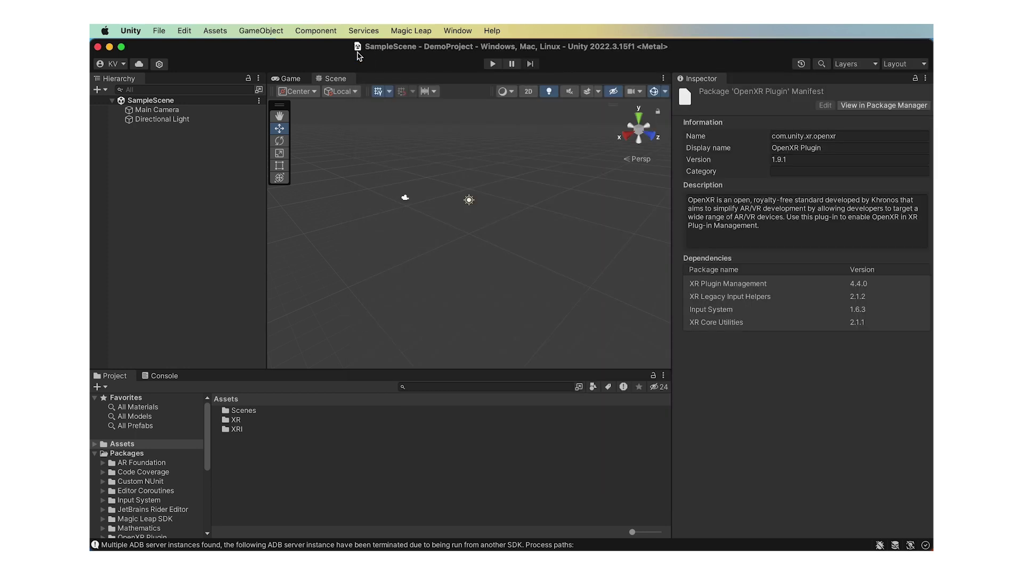
pyautogui.click(184, 31)
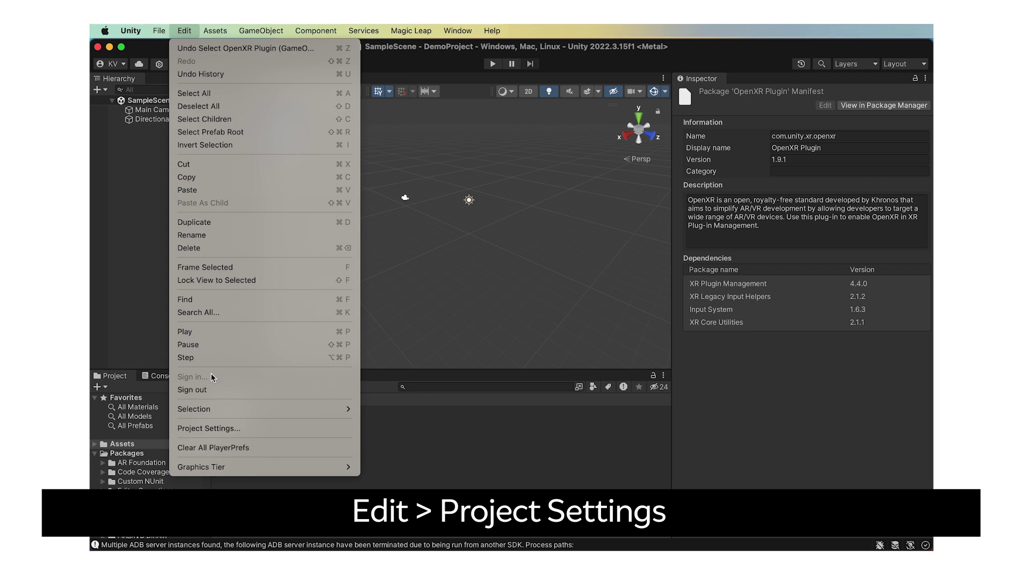
# - Enable Custom Main Manifest in the Android Player Publishing Settings
pyautogui.click(234, 428)
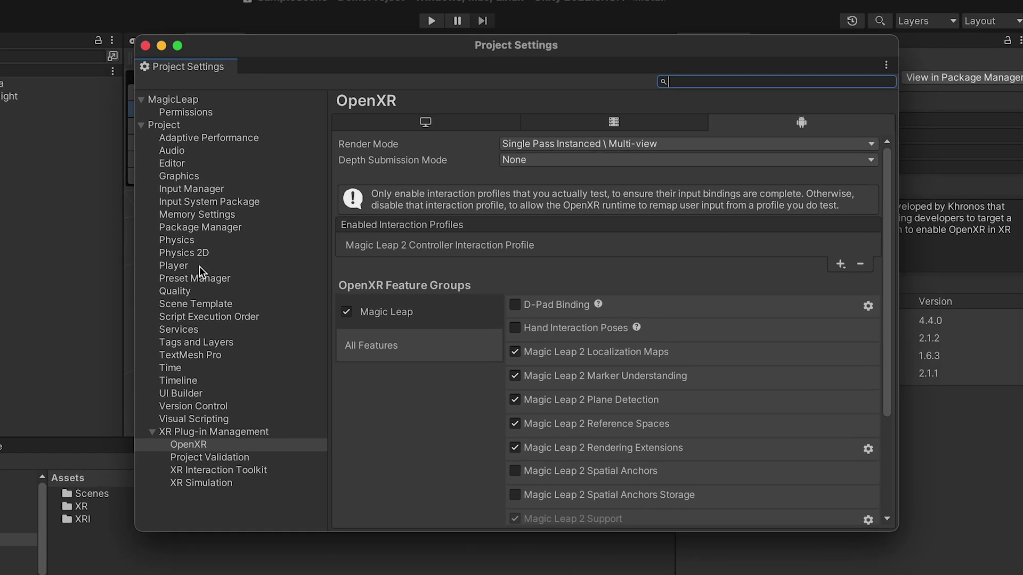
pyautogui.click(199, 267)
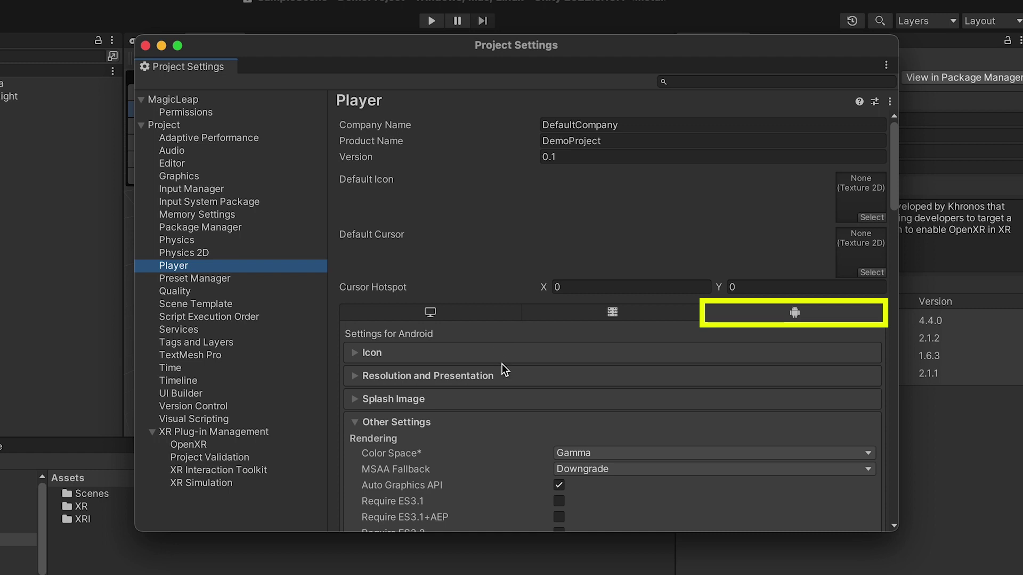
pyautogui.click(353, 422)
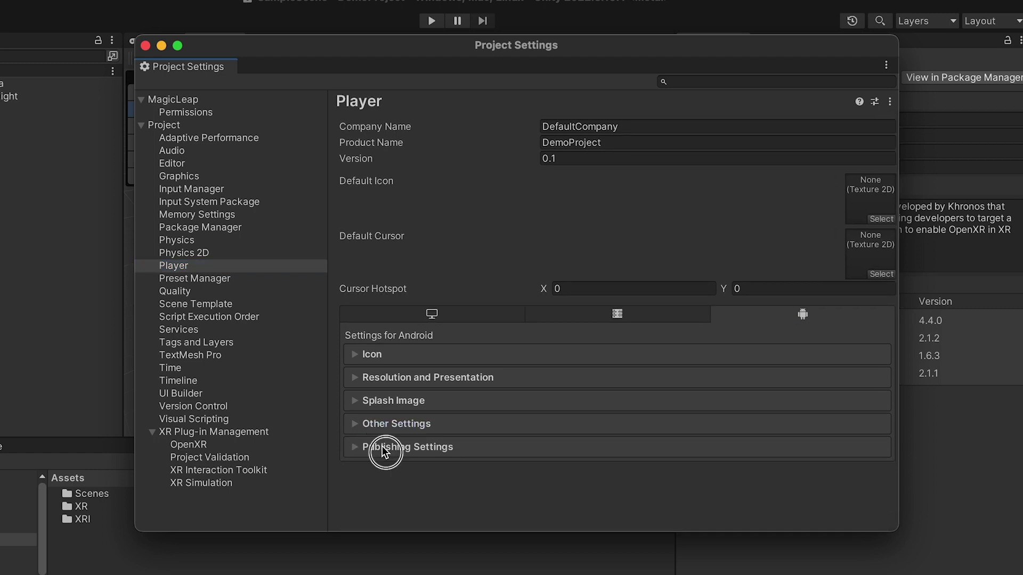
pyautogui.click(383, 447)
pyautogui.moveTo(889, 254); pyautogui.dragTo(888, 433)
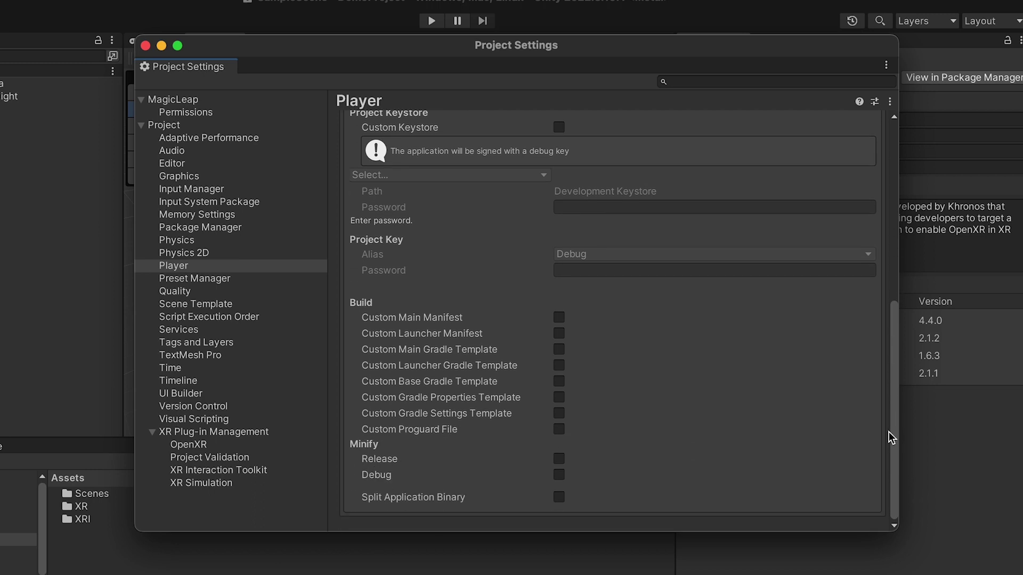
pyautogui.click(558, 319)
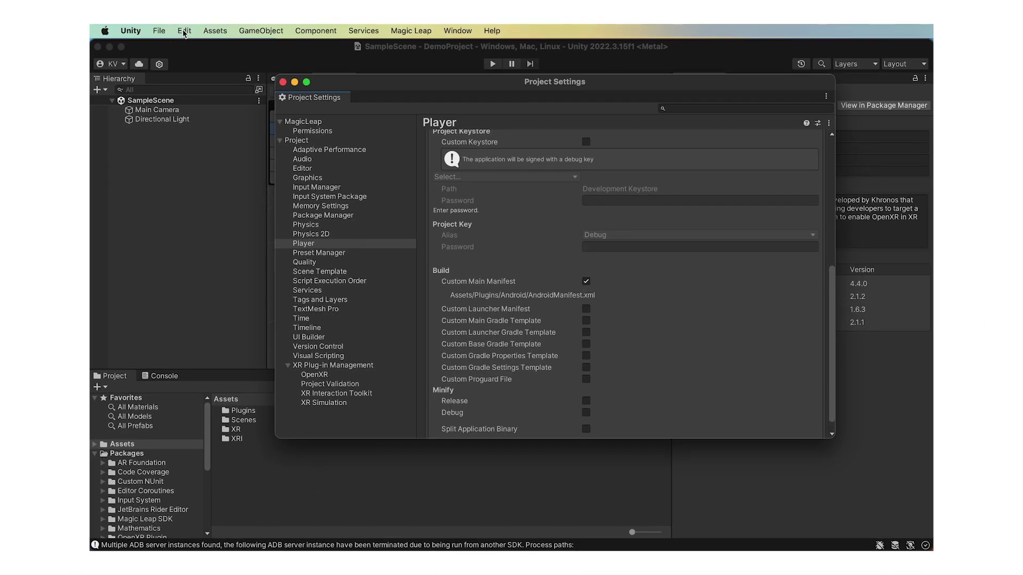
# - Go to the MagicLeap Permissions page in Project Settings
pyautogui.click(184, 31)
pyautogui.click(263, 430)
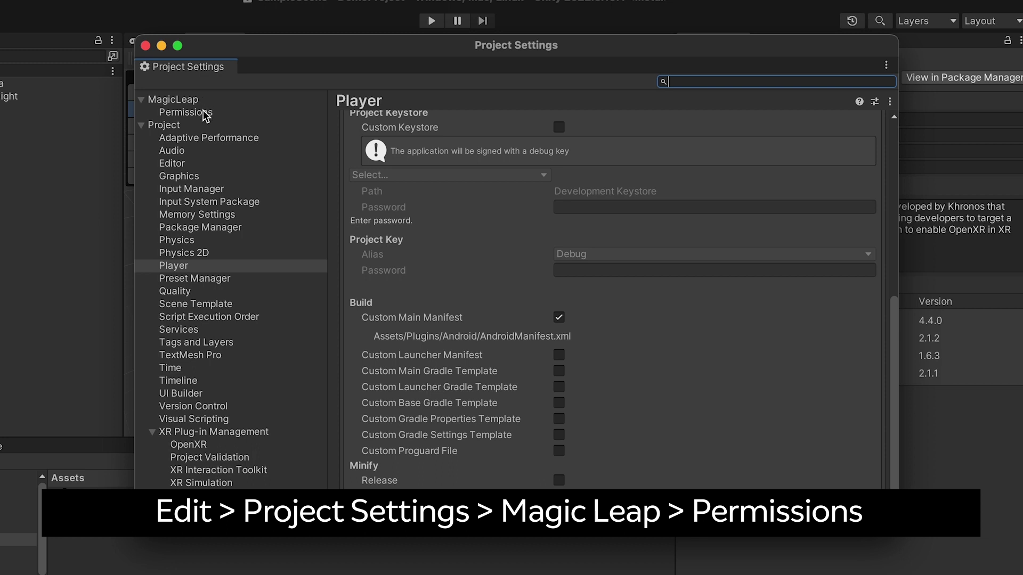
pyautogui.click(198, 112)
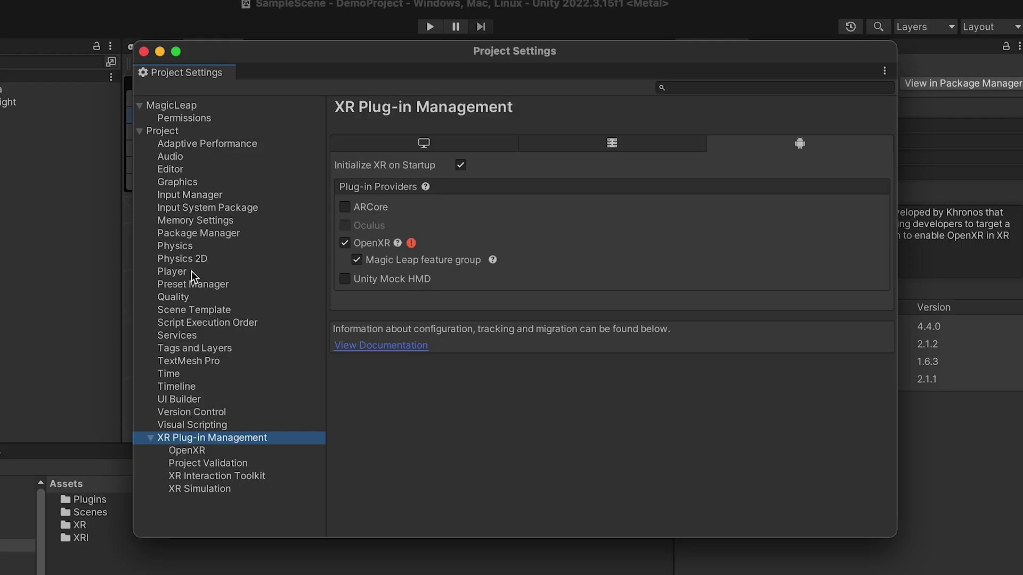
# - Review the Player's Company Name, Product Name and Version values
pyautogui.click(193, 272)
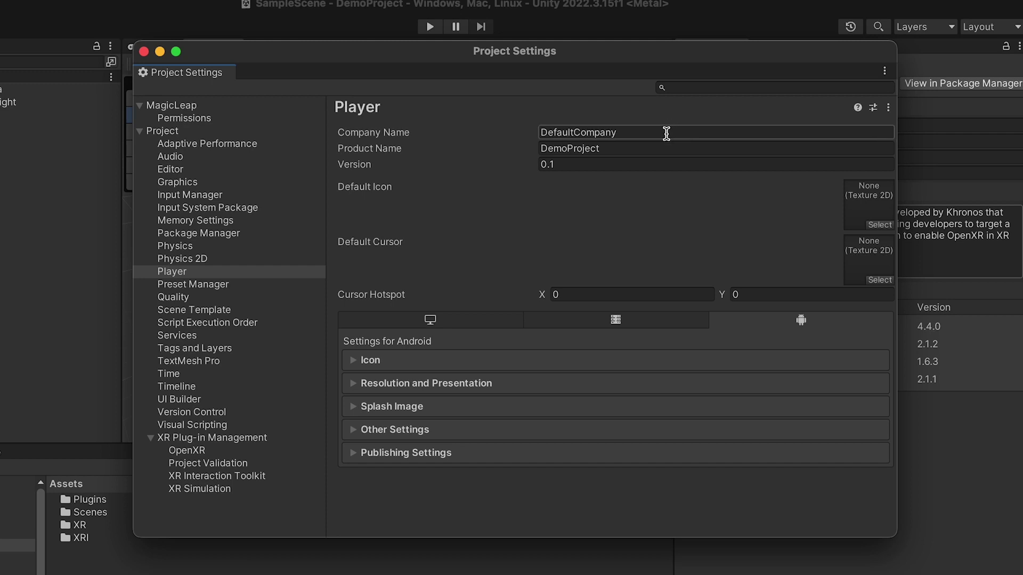
pyautogui.click(666, 132)
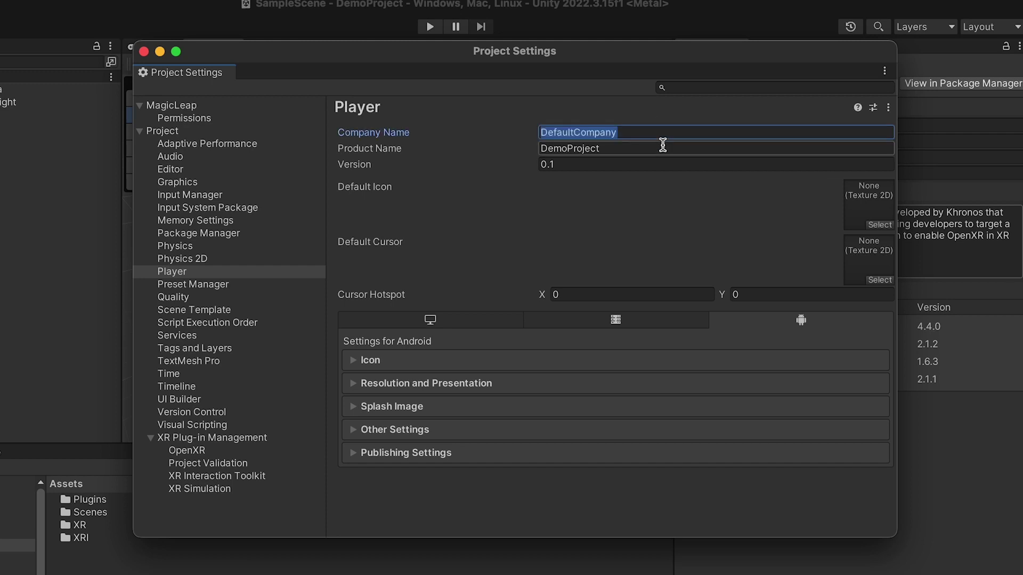
pyautogui.click(661, 148)
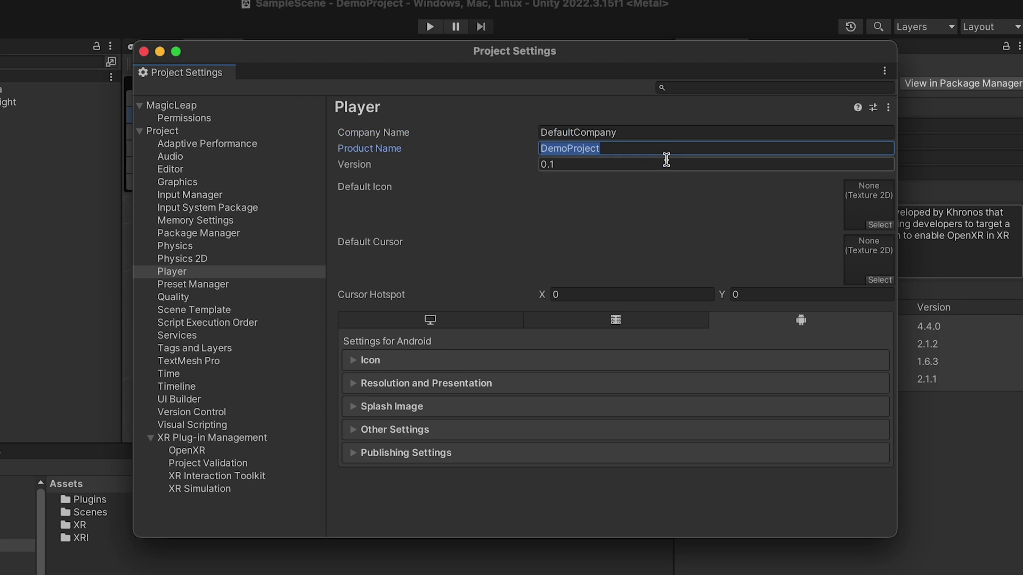
pyautogui.click(663, 160)
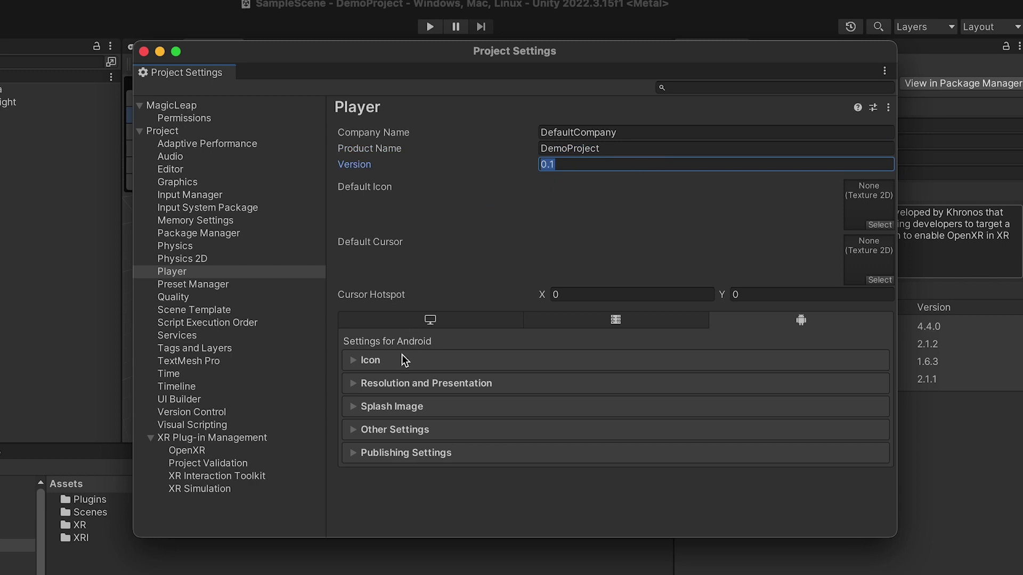
# - Set Color Space to Linear and turn off Auto Graphics API
pyautogui.click(393, 429)
pyautogui.moveTo(890, 141); pyautogui.dragTo(892, 183)
pyautogui.click(649, 221)
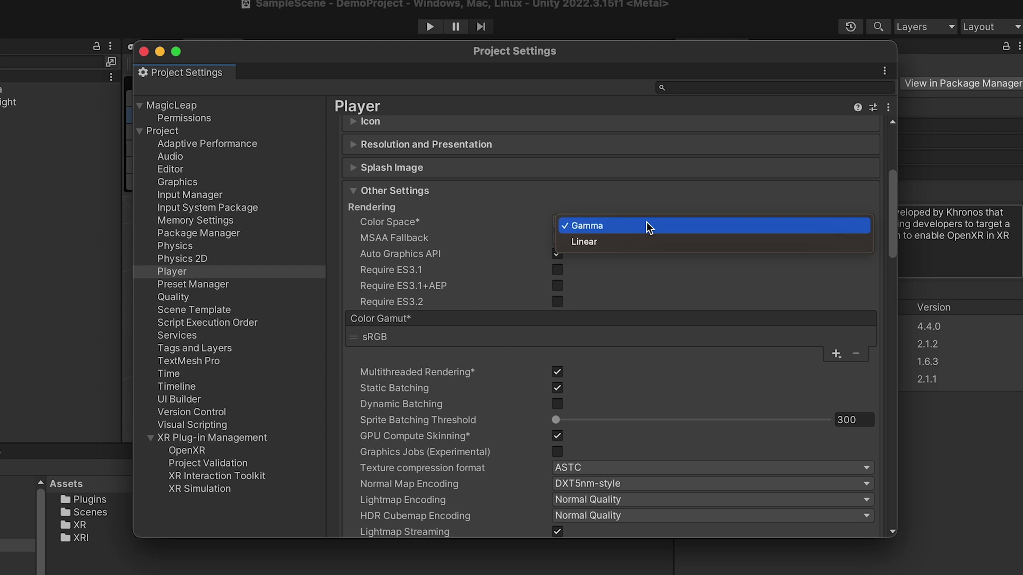
pyautogui.click(647, 241)
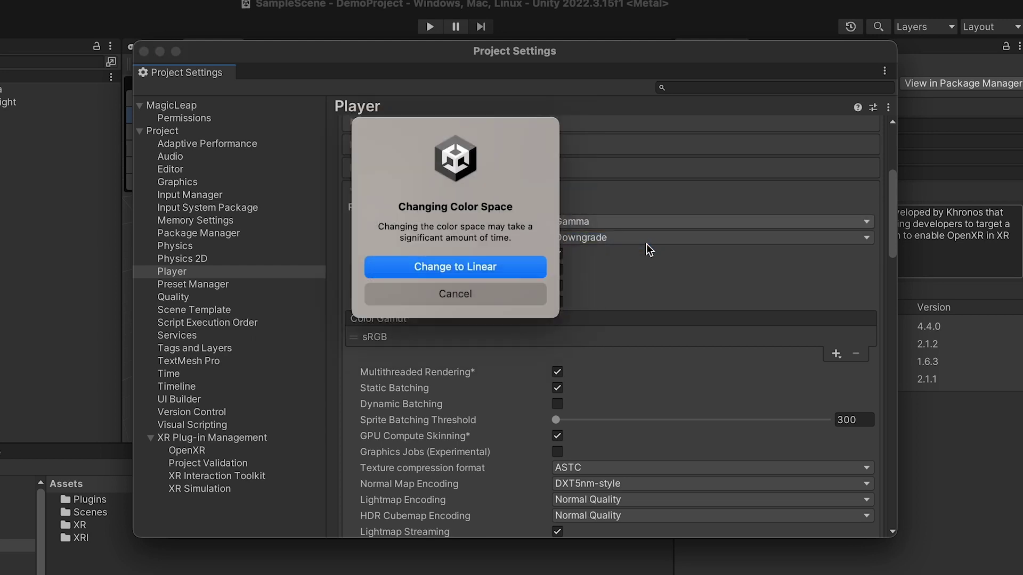
pyautogui.click(525, 266)
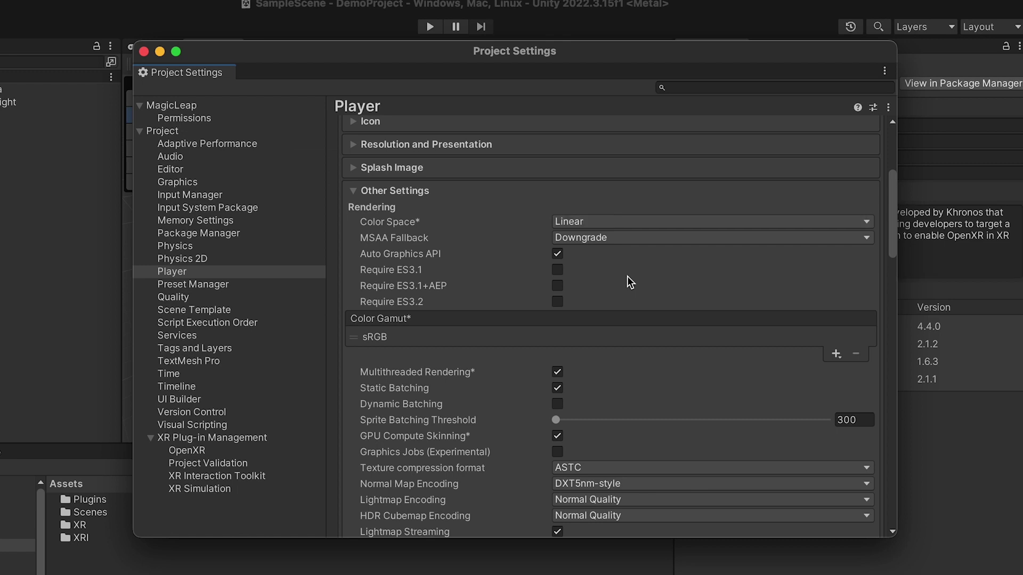
pyautogui.click(558, 254)
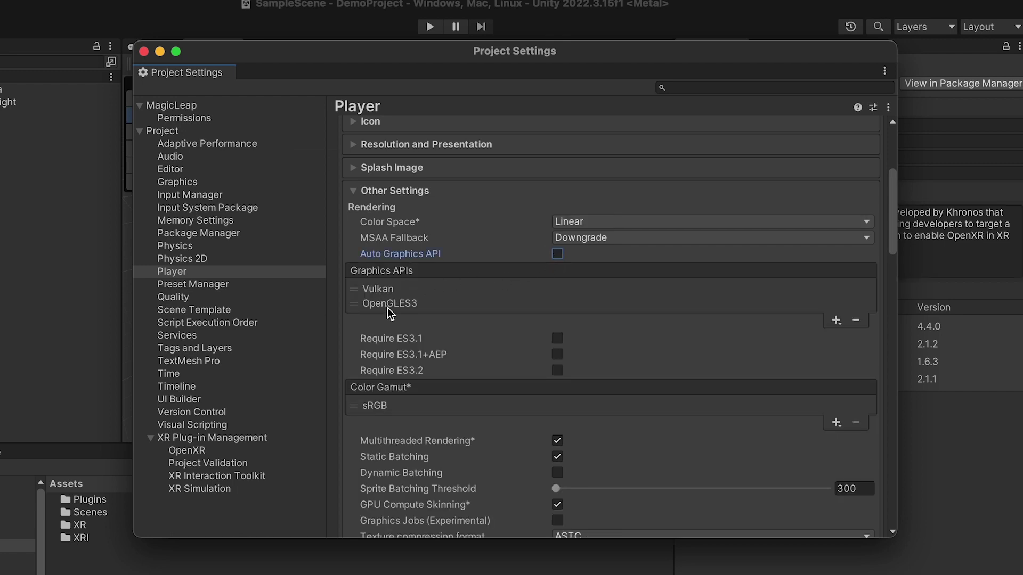
# - Remove OpenGLES3 from the Graphics APIs, leaving only Vulkan
pyautogui.click(856, 320)
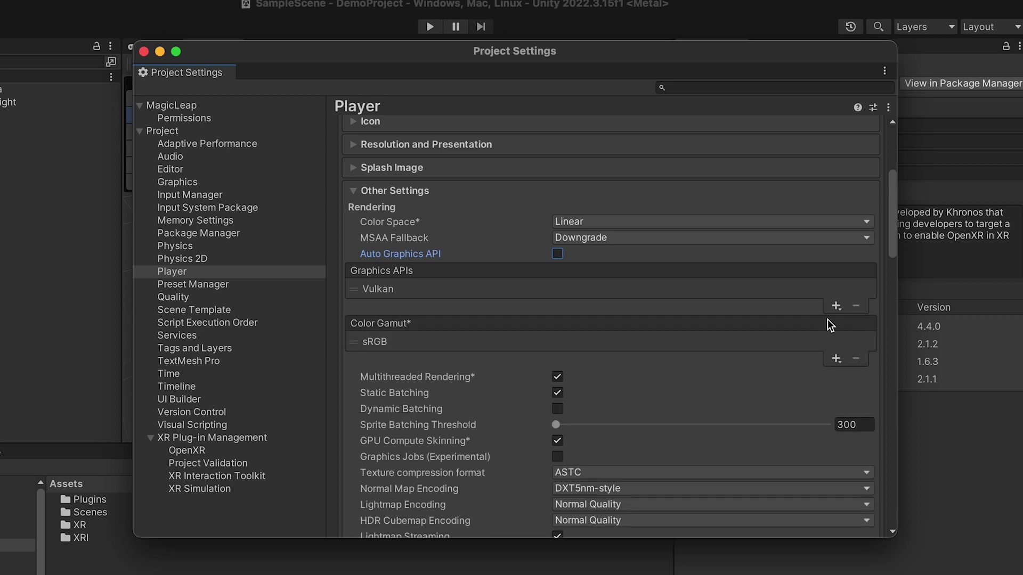
pyautogui.click(429, 288)
pyautogui.click(532, 377)
# - Set texture compression to DXT + RGTC(BC4, BC5) and keep DXT5nm-style normal map encoding
pyautogui.moveTo(899, 255); pyautogui.dragTo(897, 287)
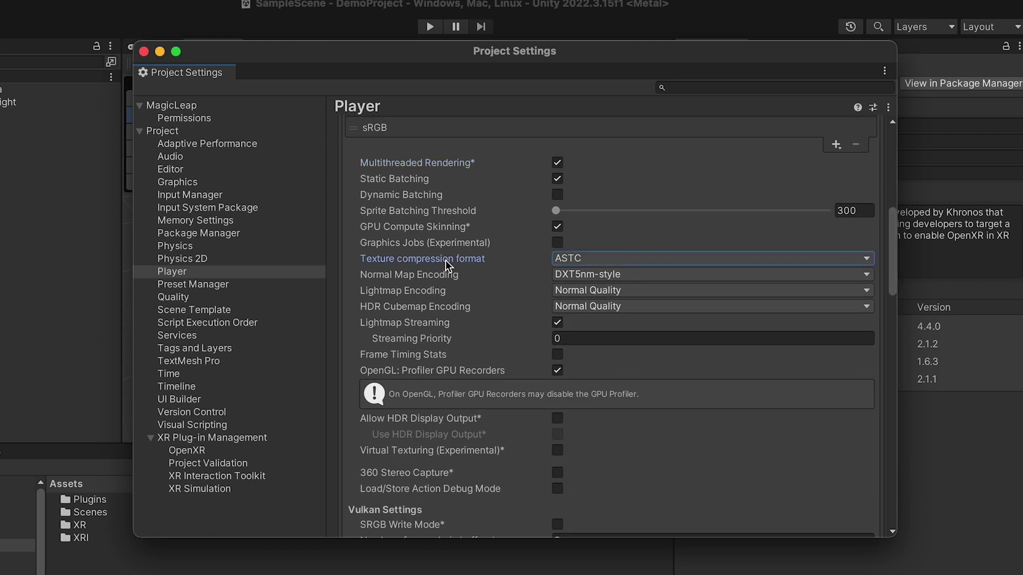
pyautogui.click(572, 267)
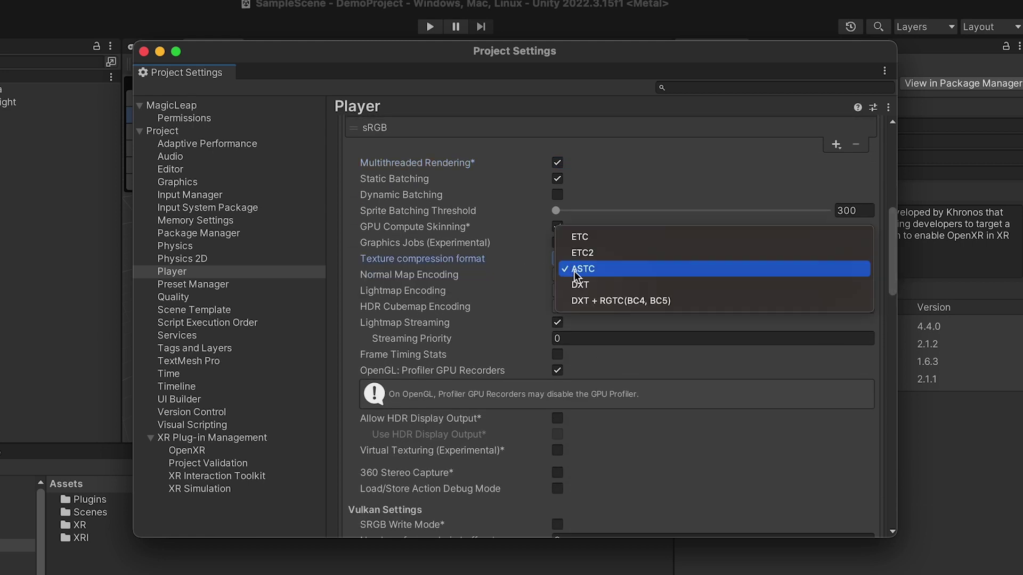
pyautogui.click(581, 300)
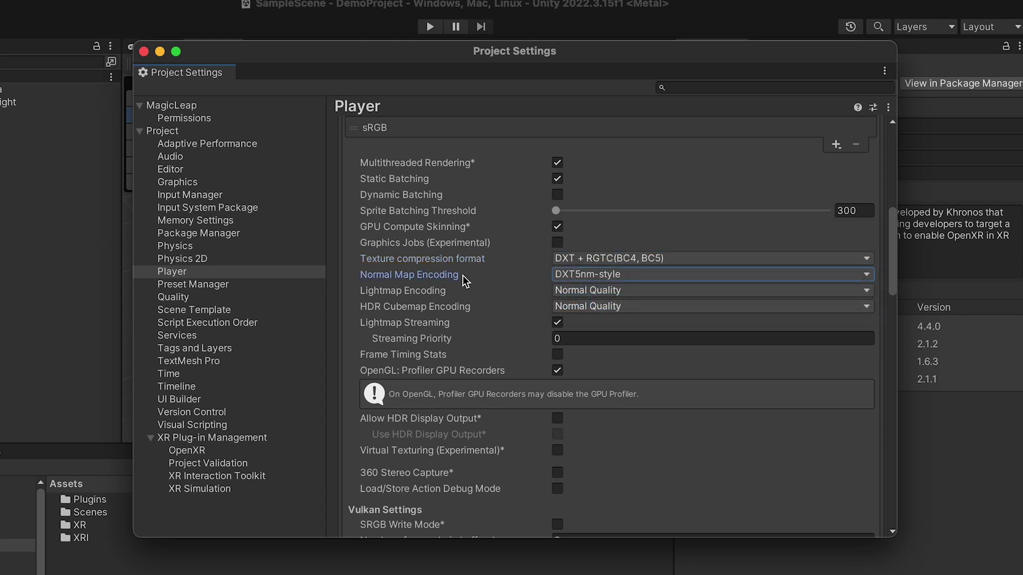
pyautogui.click(565, 277)
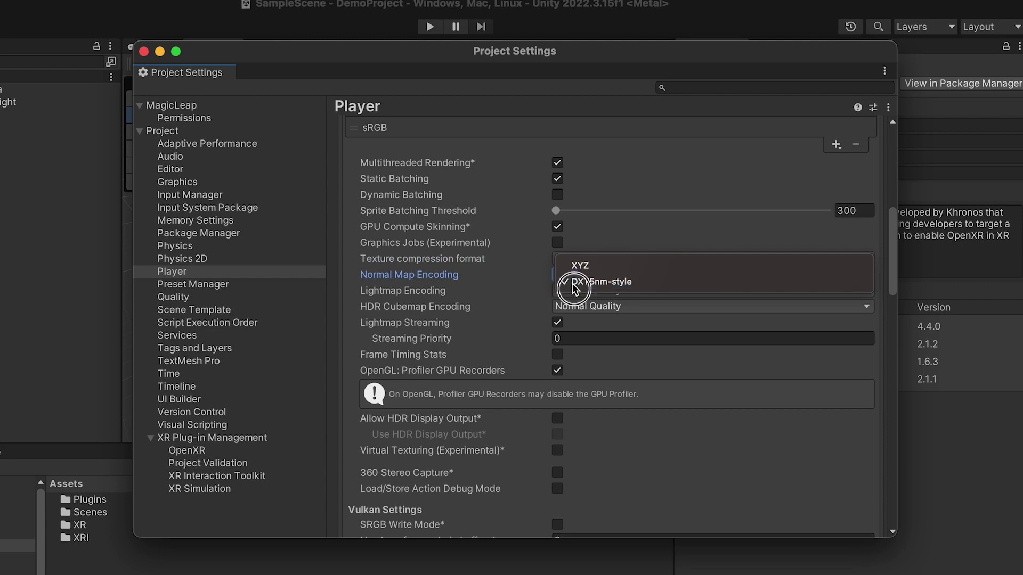
pyautogui.click(573, 282)
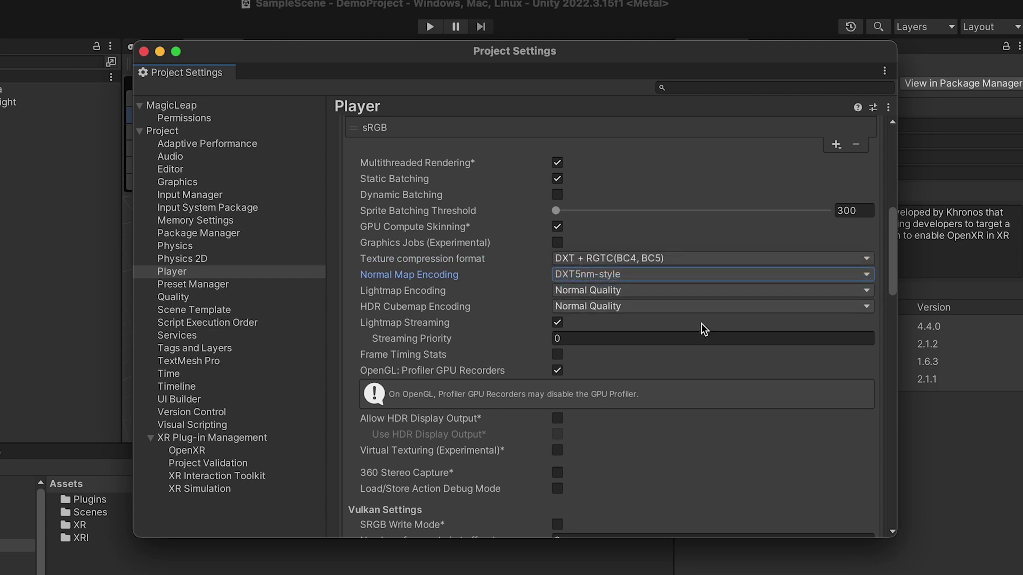
pyautogui.moveTo(895, 261); pyautogui.dragTo(895, 320)
# - Override the default package name and set Minimum API Level to Android 10.0 (API level 29)
pyautogui.click(557, 287)
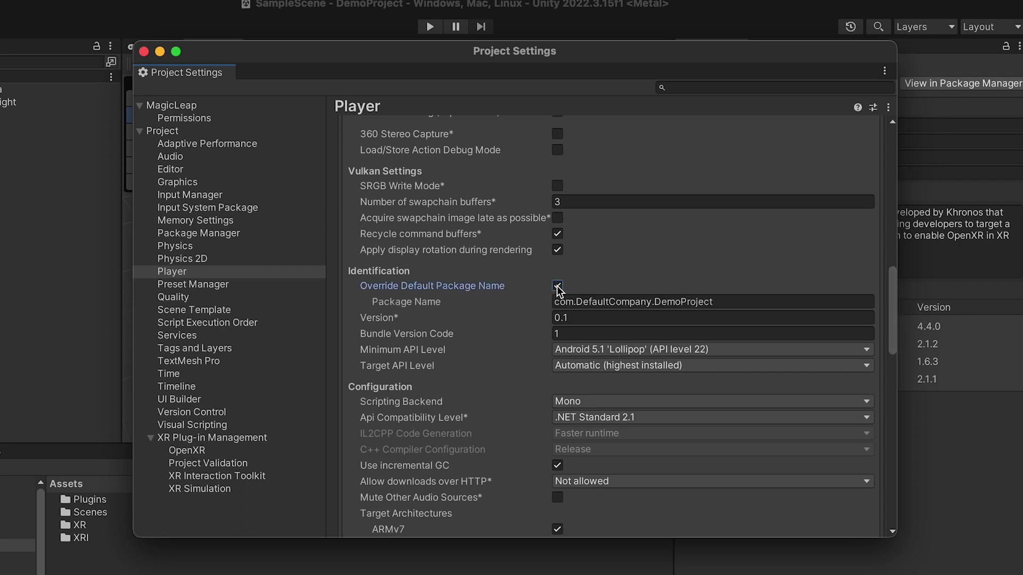
pyautogui.click(727, 303)
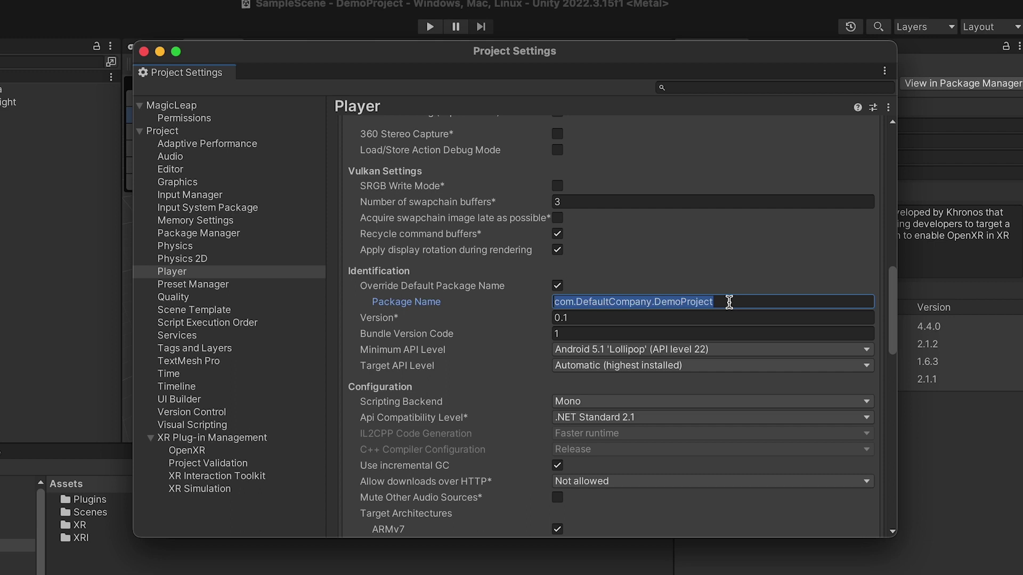
pyautogui.click(731, 349)
pyautogui.click(675, 465)
pyautogui.moveTo(892, 314); pyautogui.dragTo(897, 348)
# - Switch the scripting backend to IL2CPP
pyautogui.click(471, 207)
pyautogui.click(584, 209)
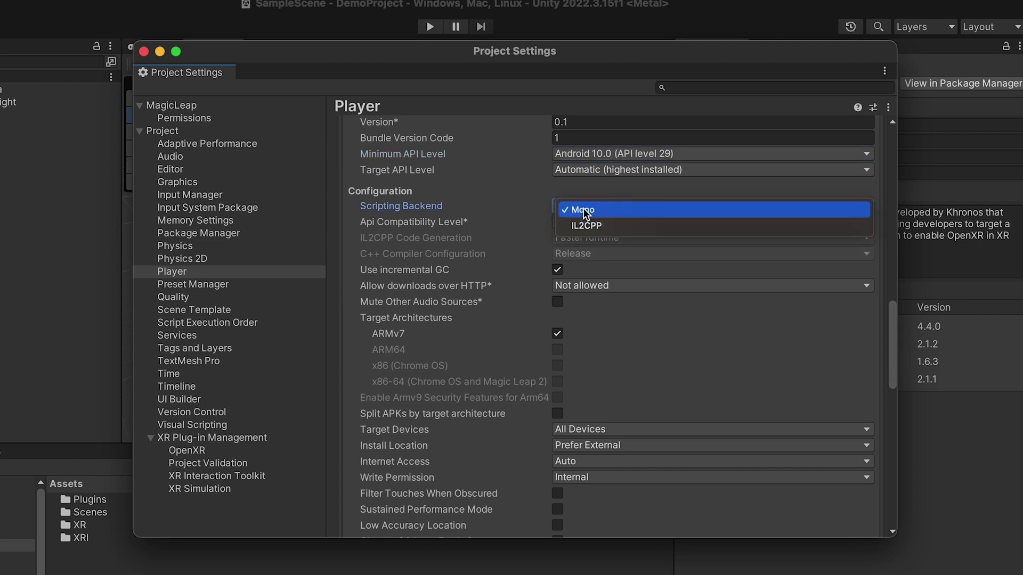
pyautogui.click(592, 226)
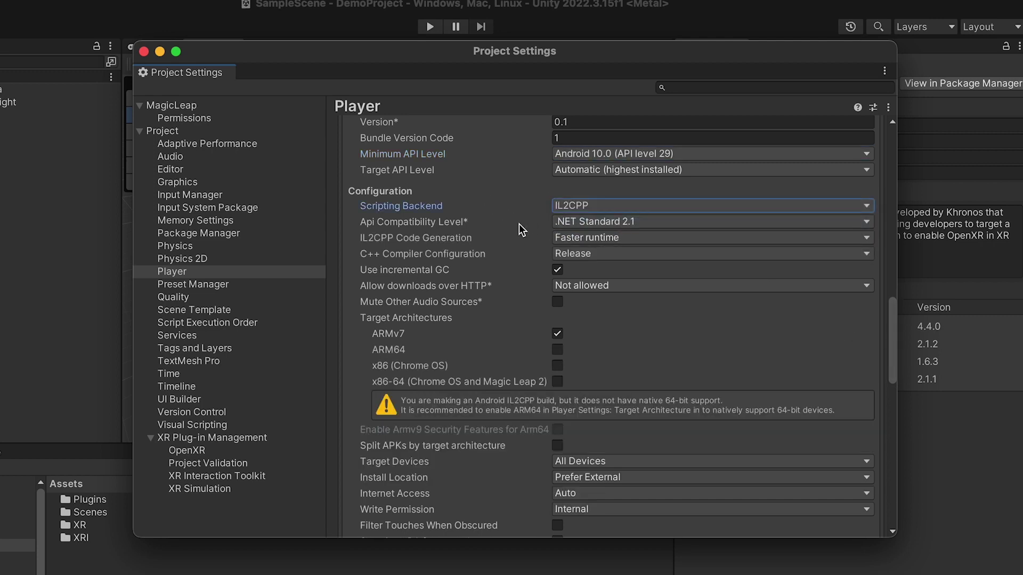
# - Target only x86-64 (Chrome OS and Magic Leap 2) instead of ARMv7, then close Project Settings
pyautogui.click(557, 334)
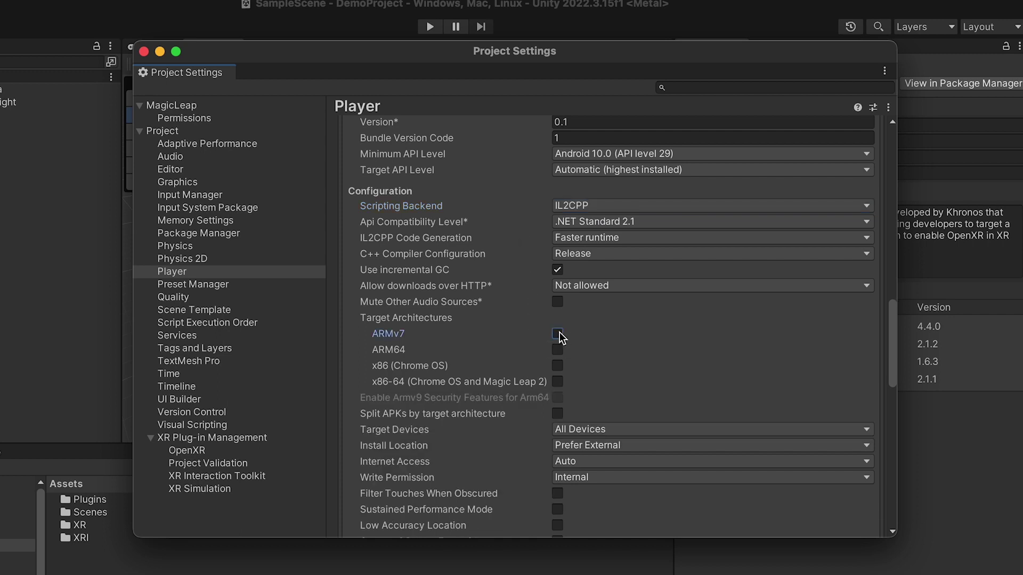
pyautogui.click(503, 382)
pyautogui.click(557, 381)
pyautogui.moveTo(895, 304); pyautogui.dragTo(892, 338)
pyautogui.click(415, 265)
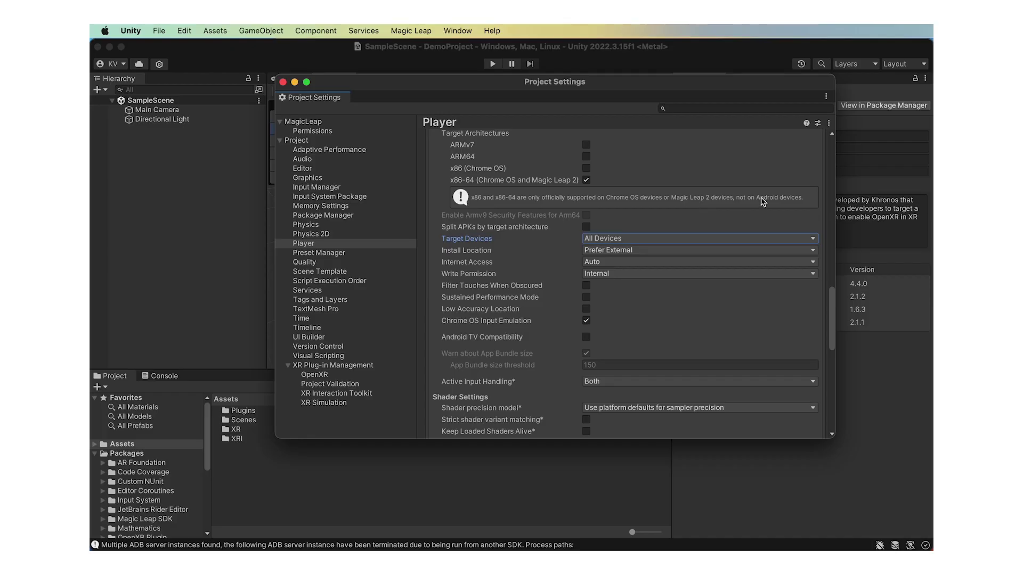
pyautogui.click(282, 82)
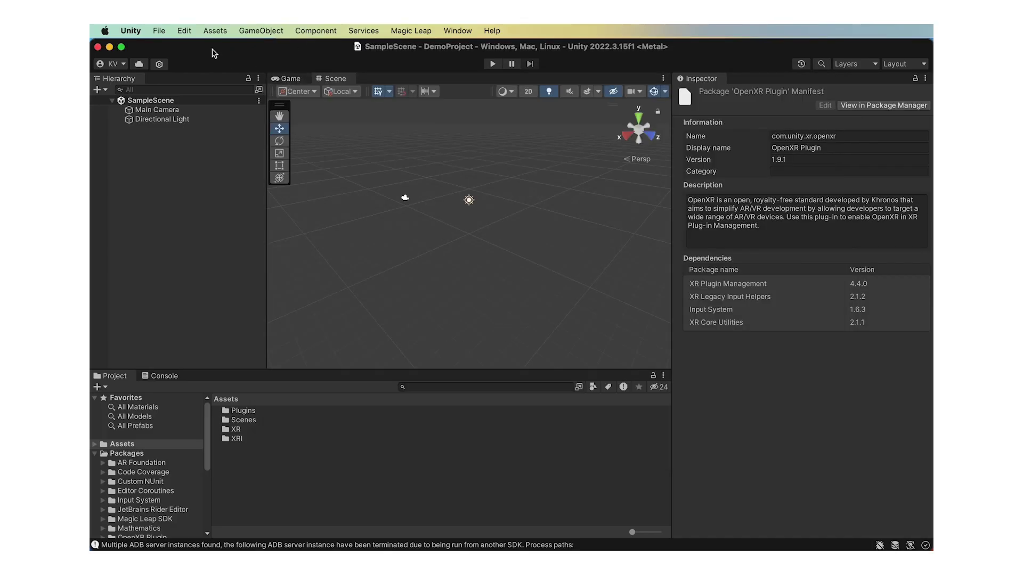
# - Switch the project's build platform to Android in Build Settings
pyautogui.click(162, 31)
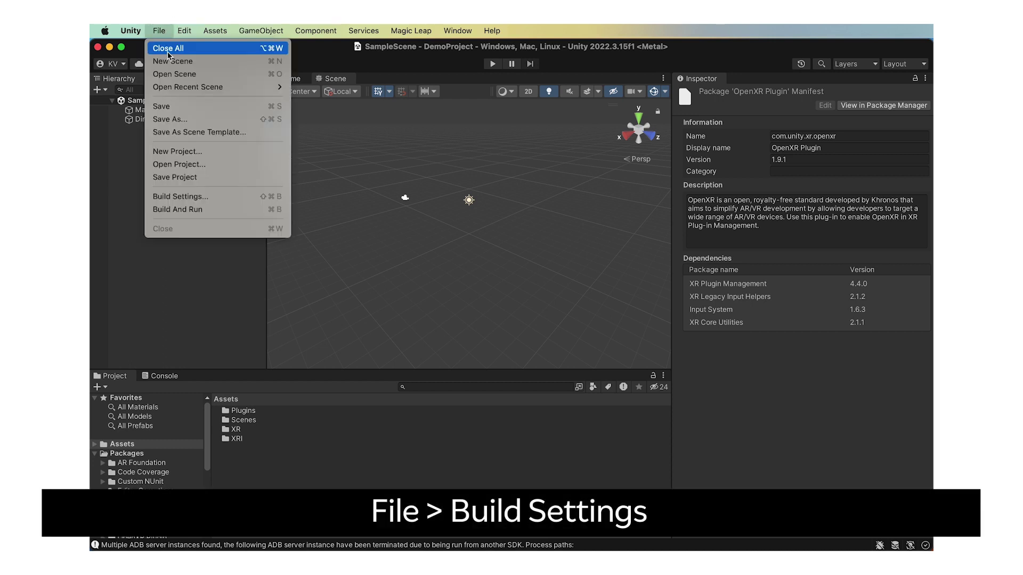
pyautogui.click(181, 197)
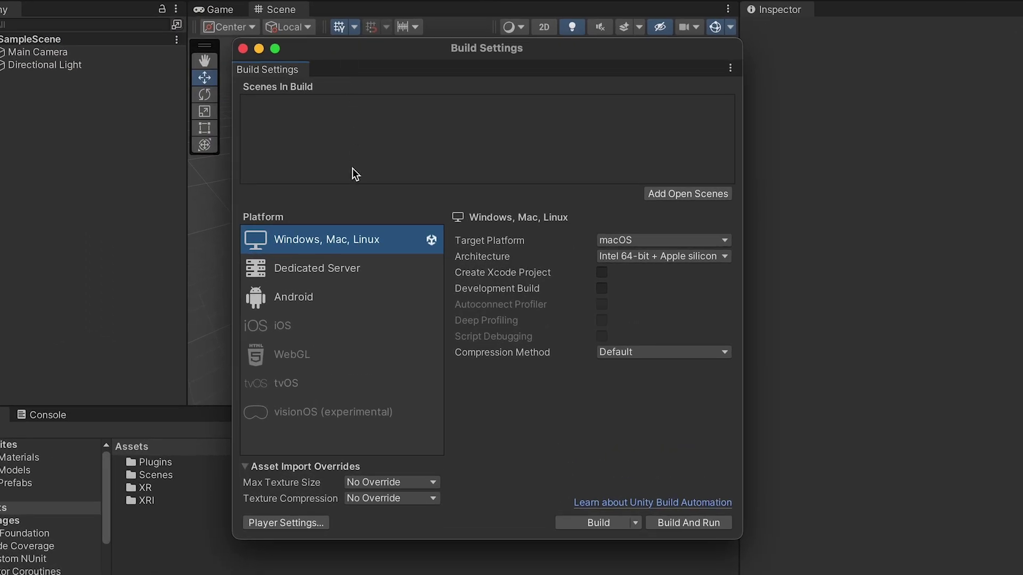
pyautogui.click(319, 298)
pyautogui.click(577, 525)
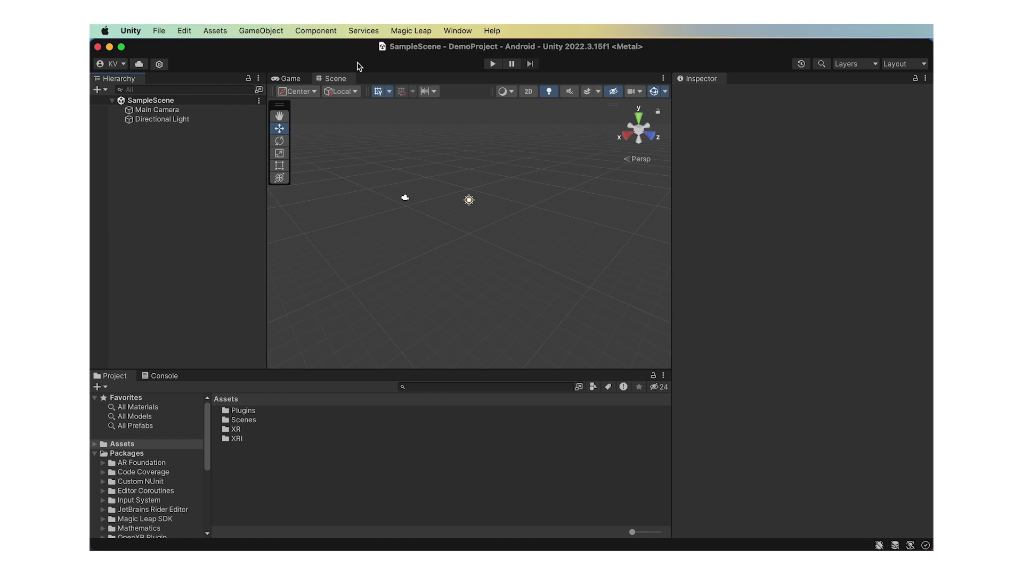
# - Open OpenXR Project Validation and apply Fix All to the listed issues
pyautogui.click(457, 32)
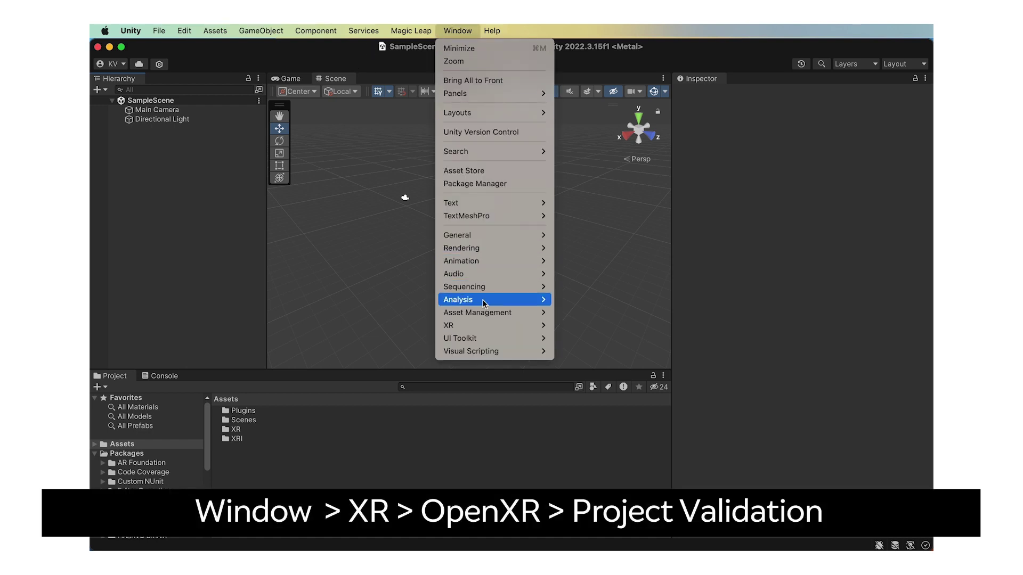
pyautogui.moveTo(485, 327)
pyautogui.moveTo(628, 341)
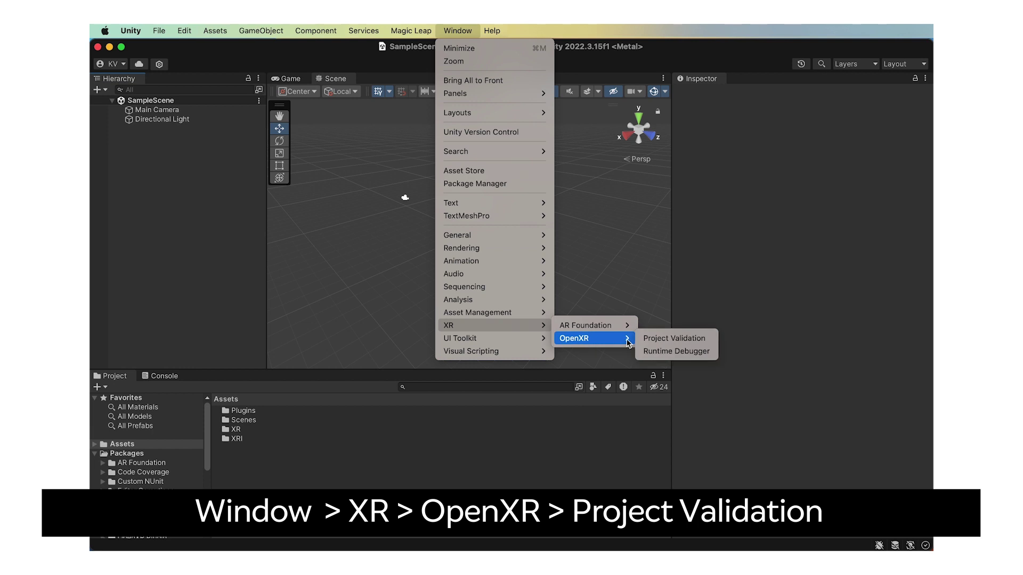
pyautogui.click(656, 340)
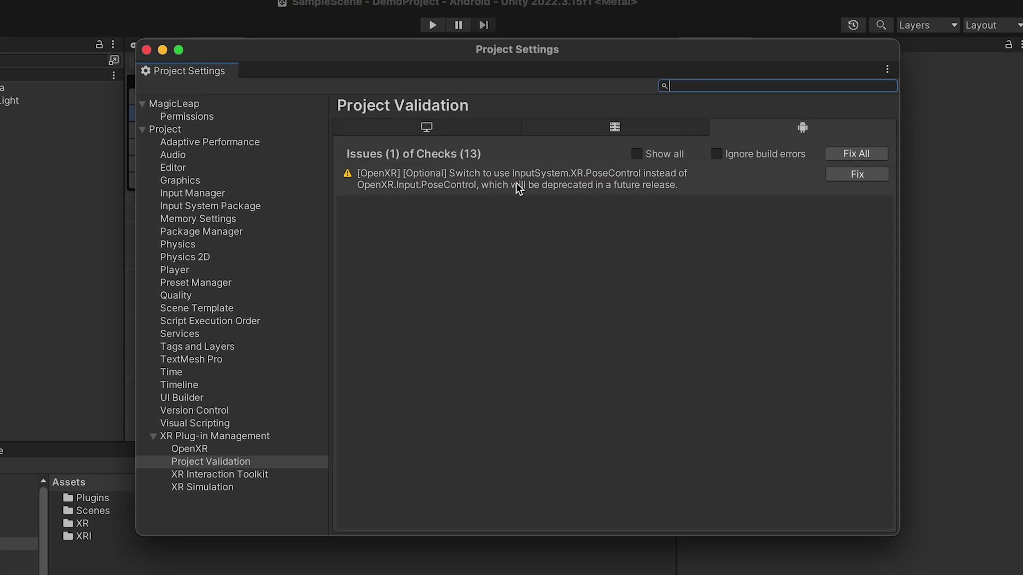
pyautogui.click(871, 156)
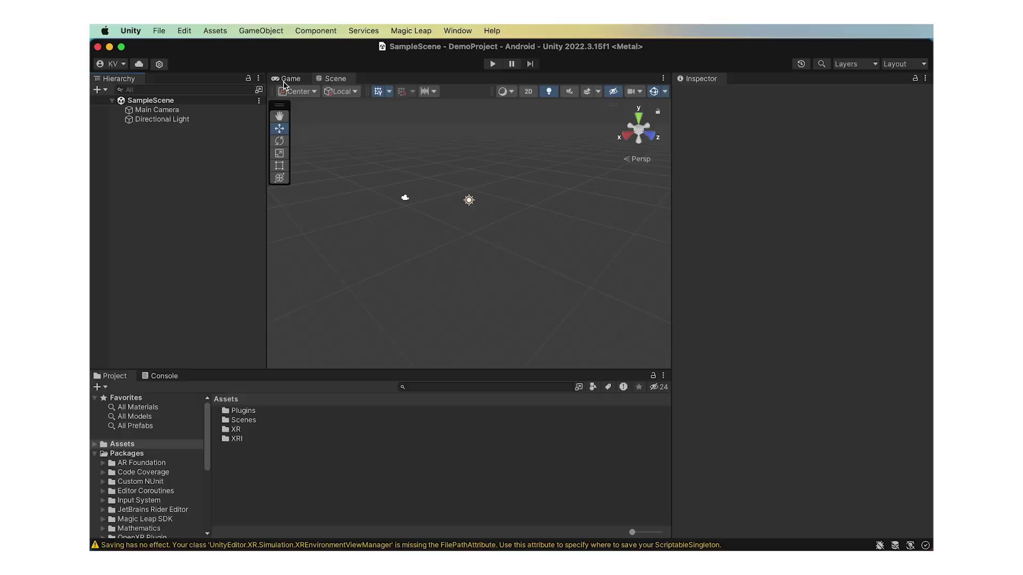
# - Create a new scene from the Basic (Built-in) template, then bring up Package Manager
pyautogui.click(159, 30)
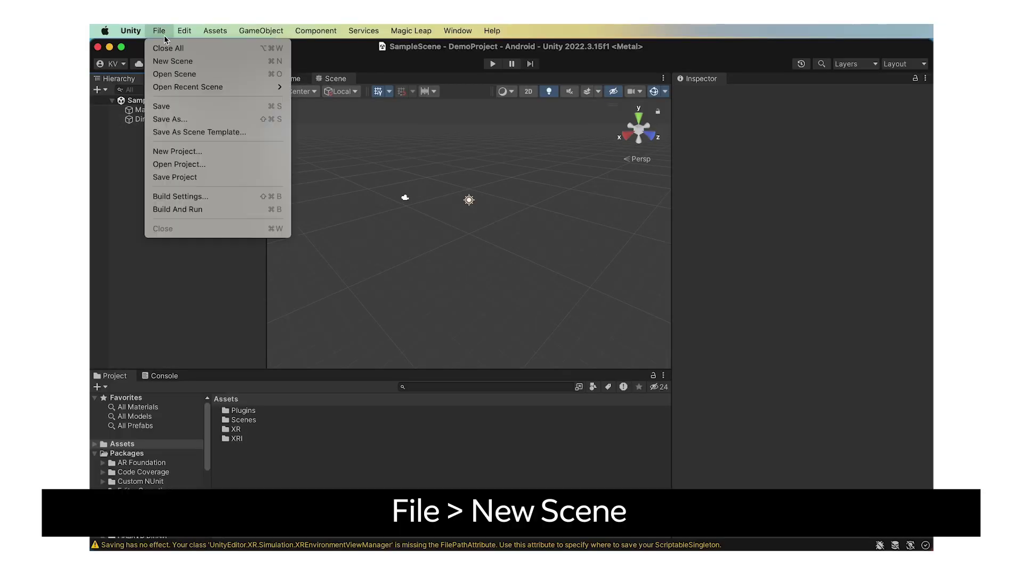
pyautogui.click(164, 62)
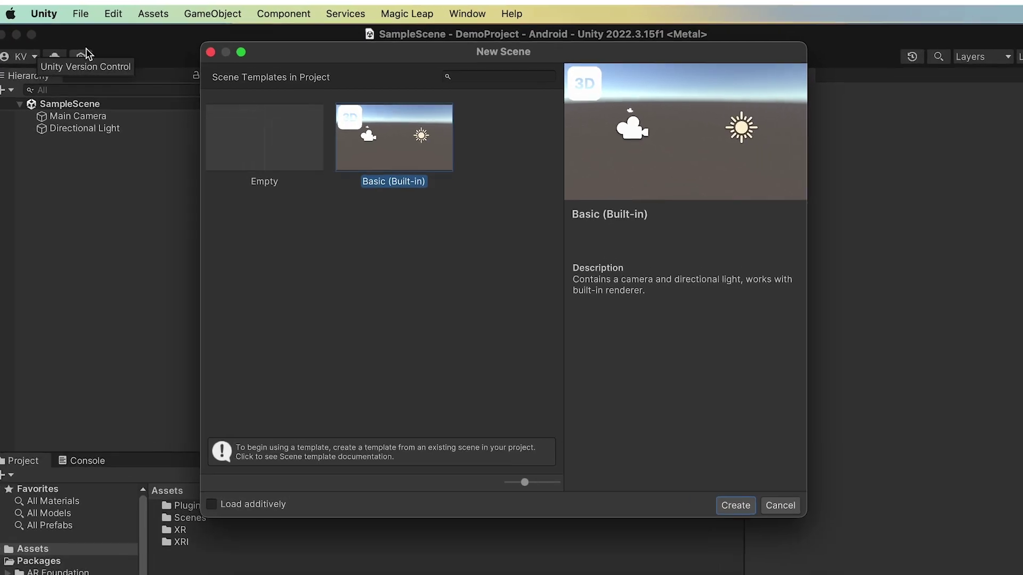
pyautogui.click(658, 412)
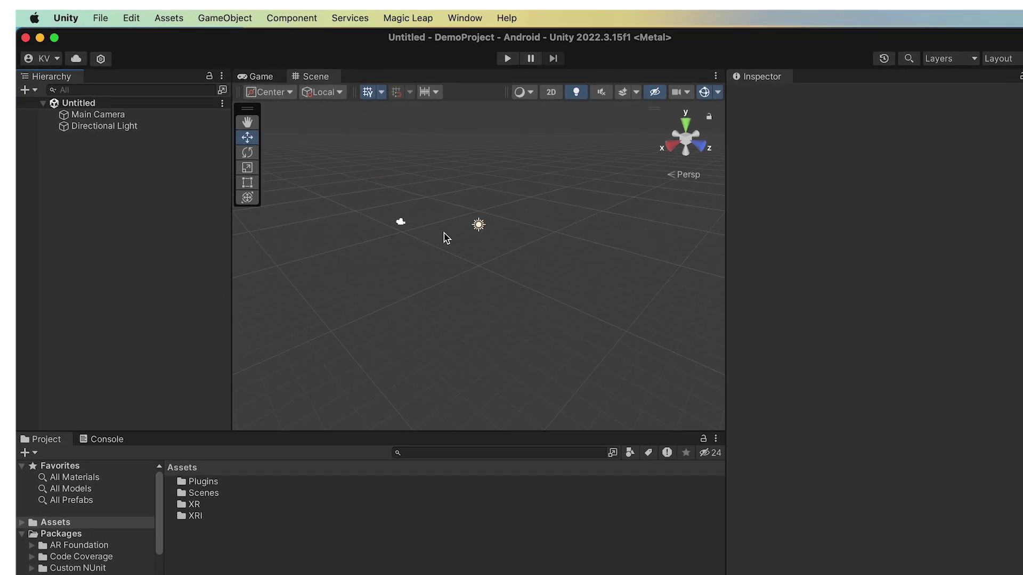
pyautogui.click(465, 18)
pyautogui.click(498, 210)
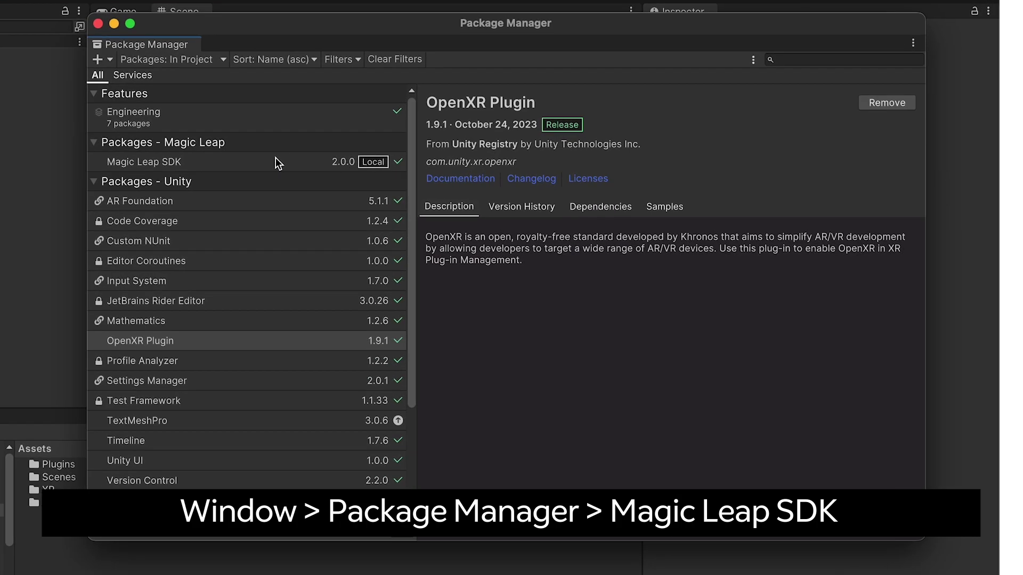
# - Import the Magic Leap SDK's ML Rig & Inputs sample and close Package Manager
pyautogui.click(167, 162)
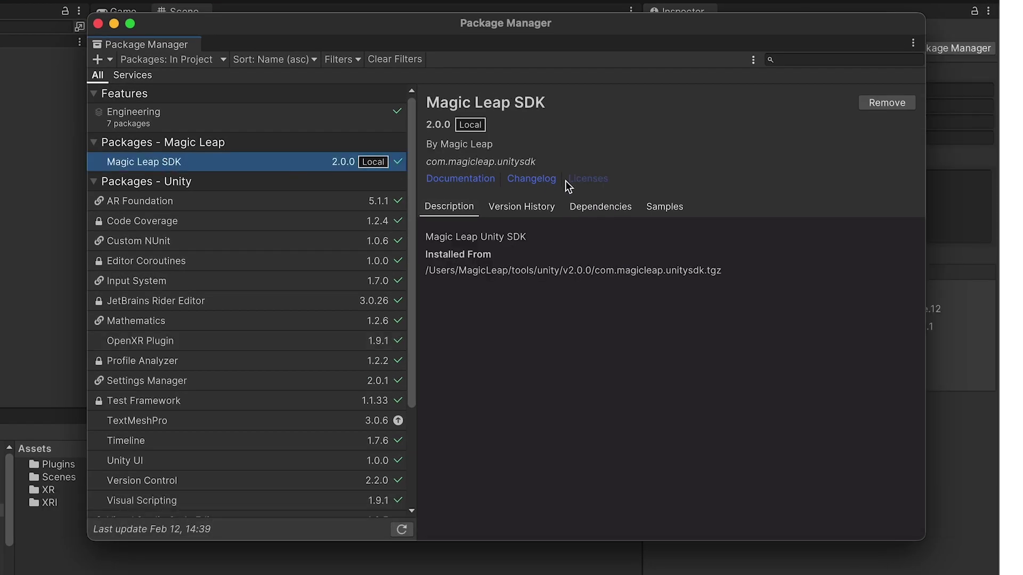
pyautogui.click(659, 210)
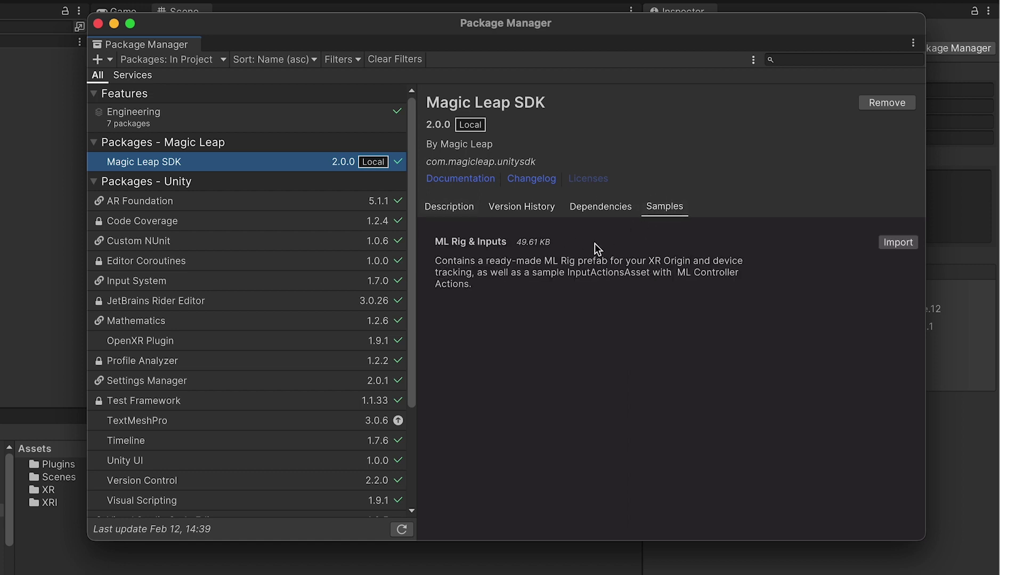
pyautogui.click(898, 242)
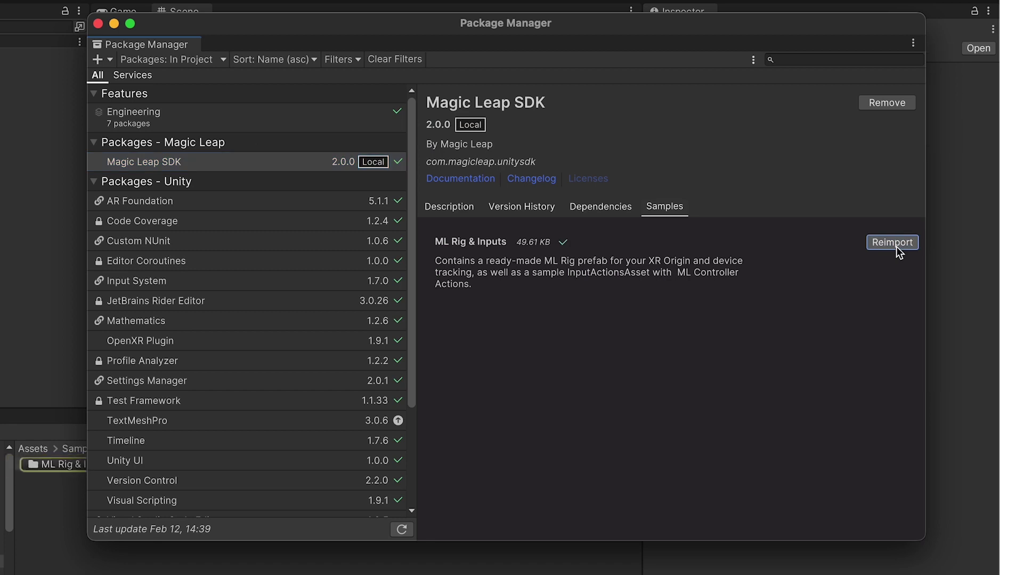
pyautogui.click(98, 24)
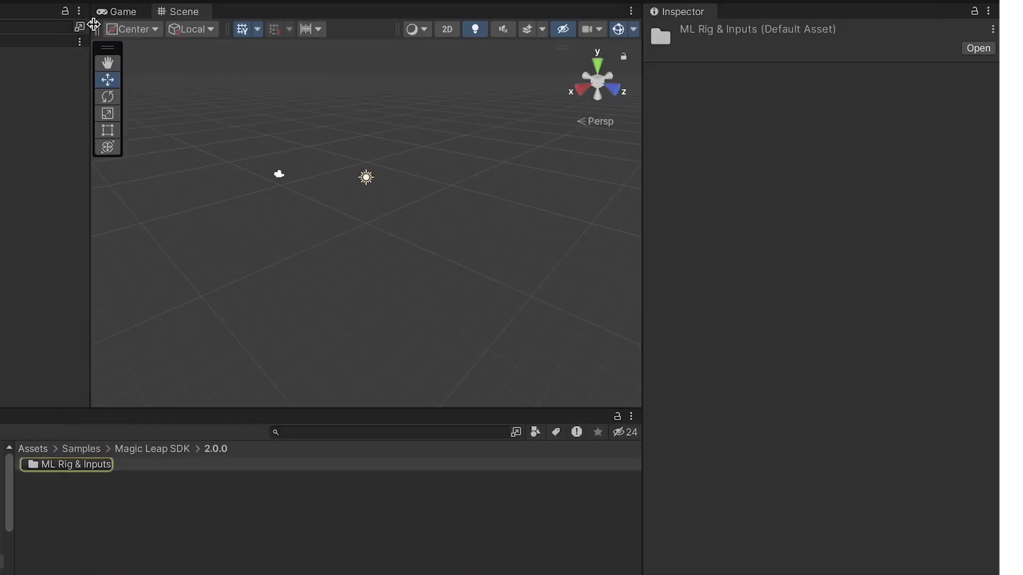
pyautogui.click(160, 111)
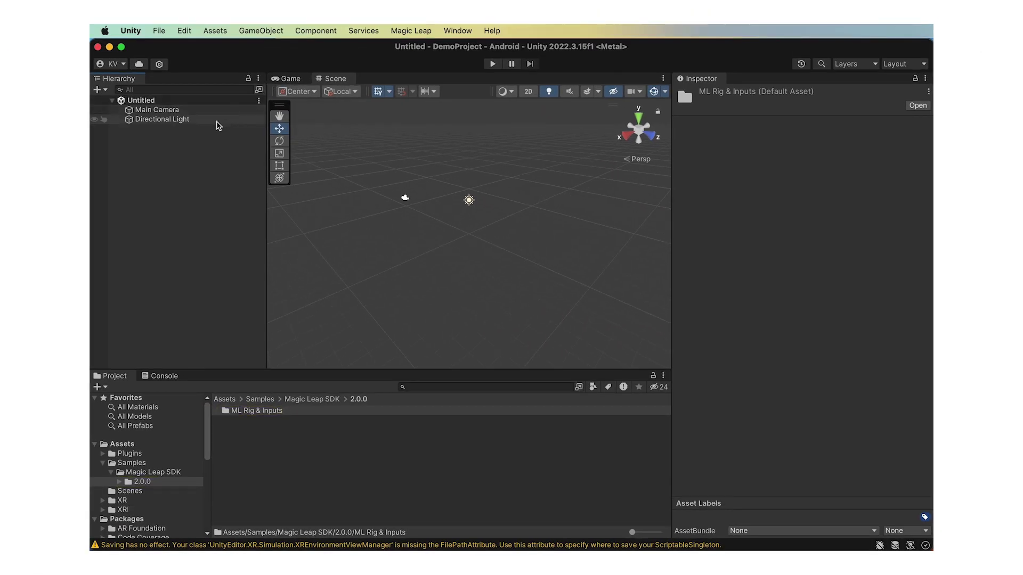
# - Replace Main Camera with the ML Rig prefab and set its Tracking Origin Mode to Device
pyautogui.rightClick(187, 113)
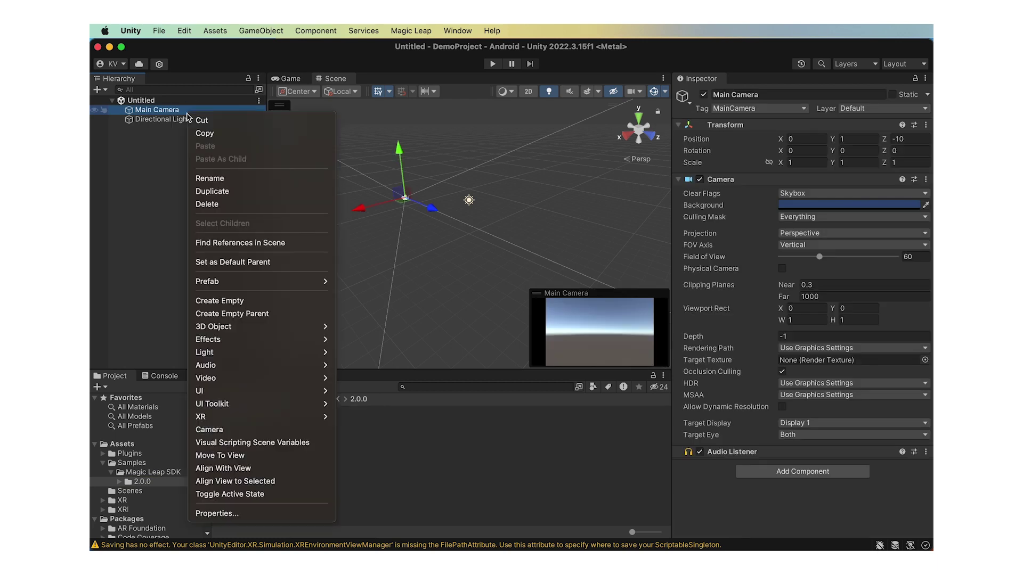
pyautogui.click(205, 207)
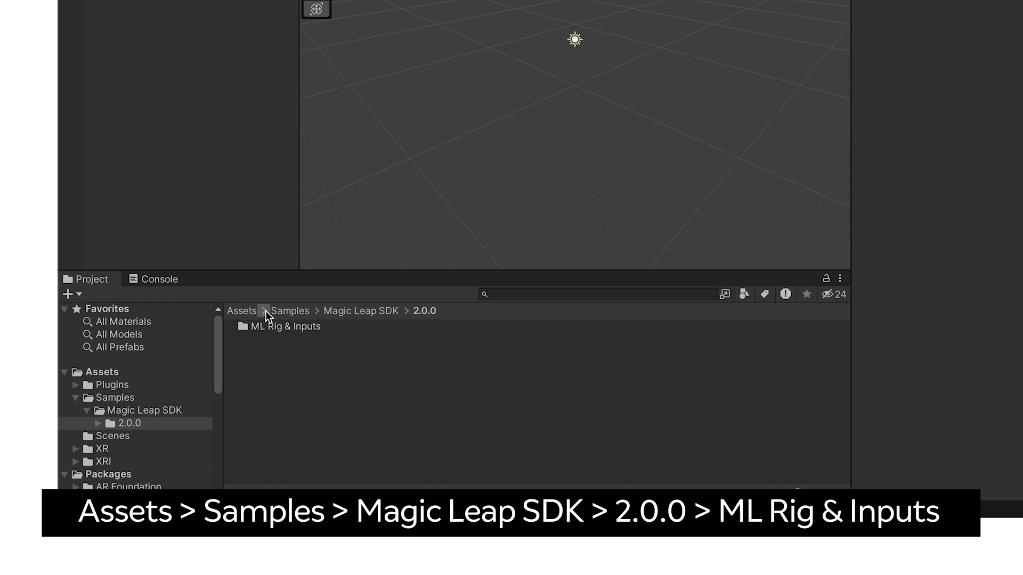
pyautogui.doubleClick(273, 329)
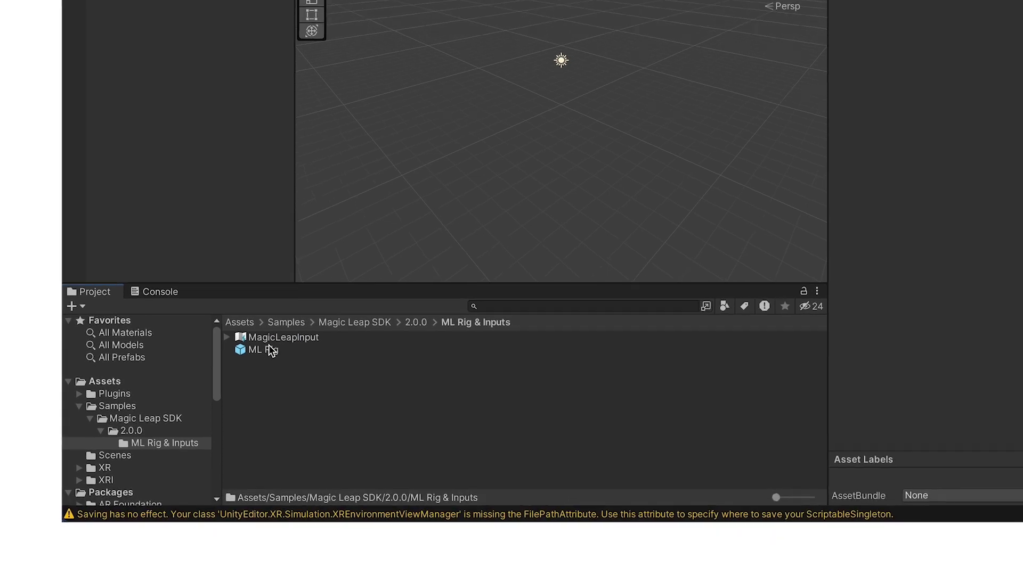
pyautogui.moveTo(270, 349); pyautogui.dragTo(188, 23)
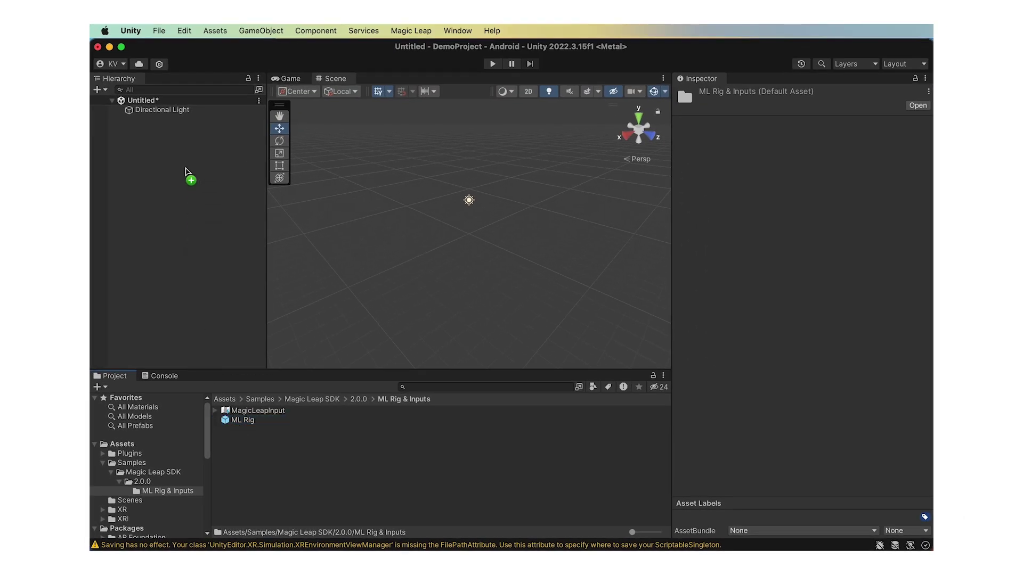
pyautogui.moveTo(186, 171); pyautogui.dragTo(187, 173)
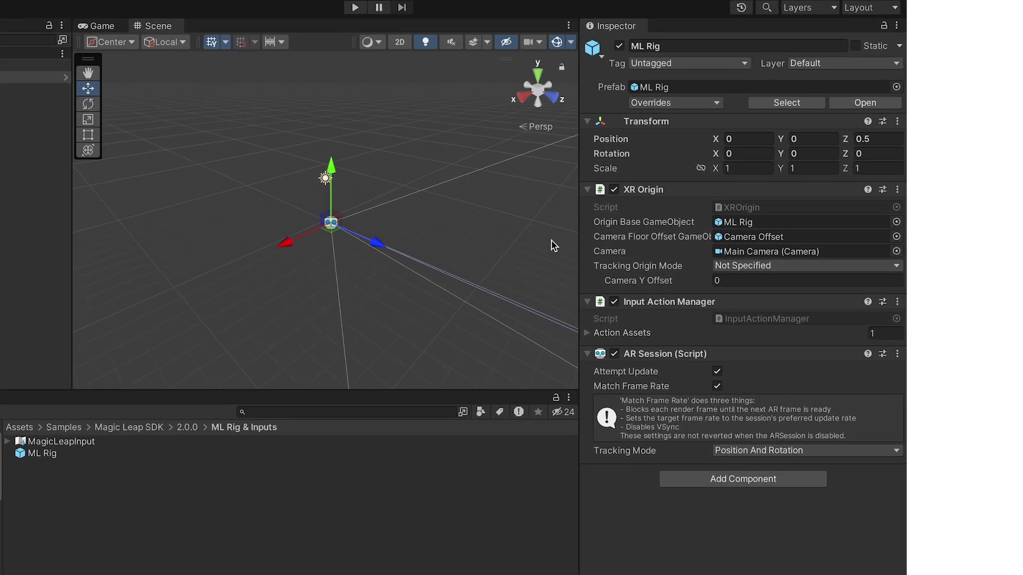
pyautogui.click(699, 267)
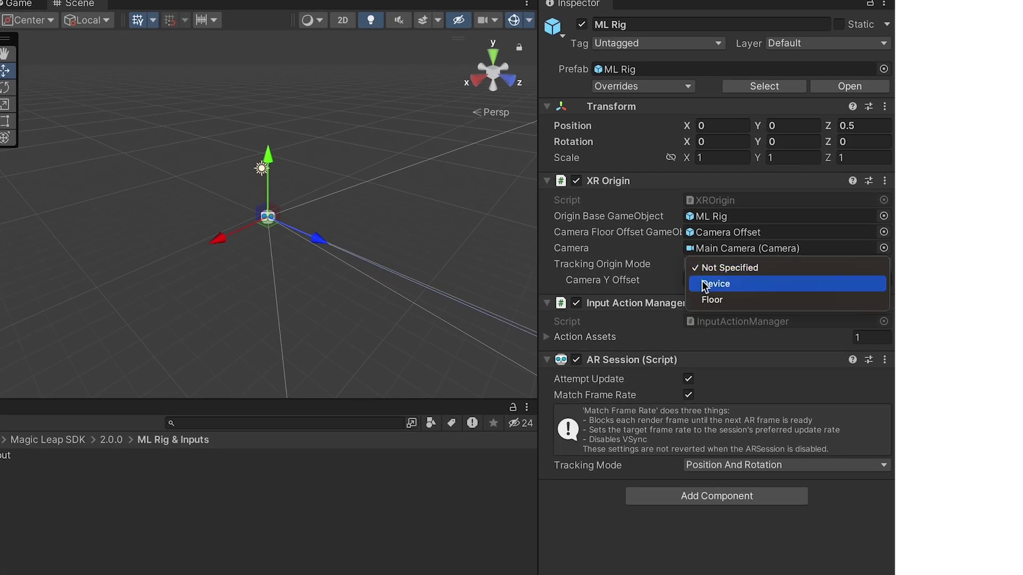
pyautogui.click(704, 284)
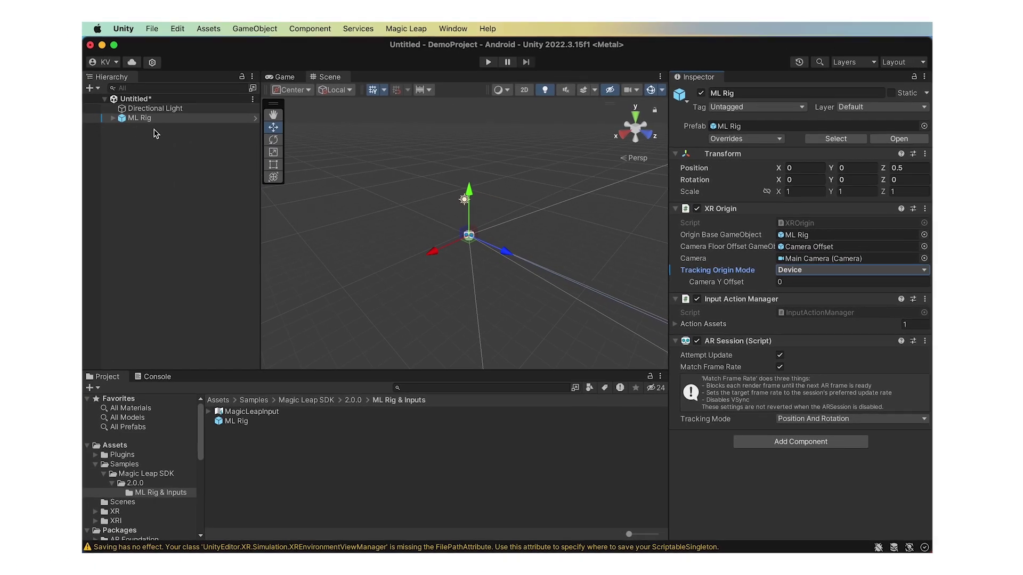
# - Set the Near clipping plane of the ML Rig's Main Camera to 0.25
pyautogui.click(123, 120)
pyautogui.click(120, 120)
pyautogui.click(129, 129)
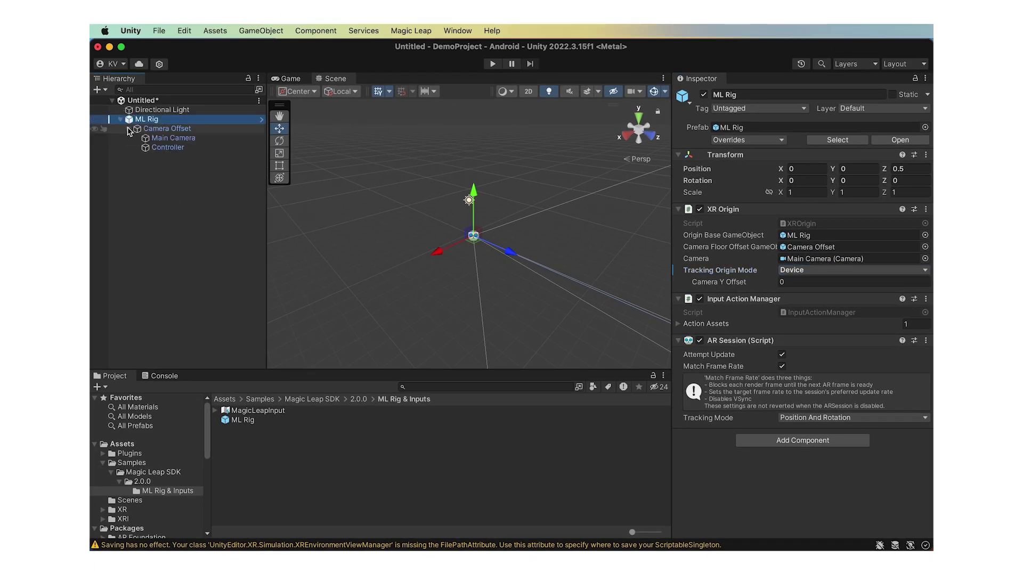
pyautogui.click(166, 140)
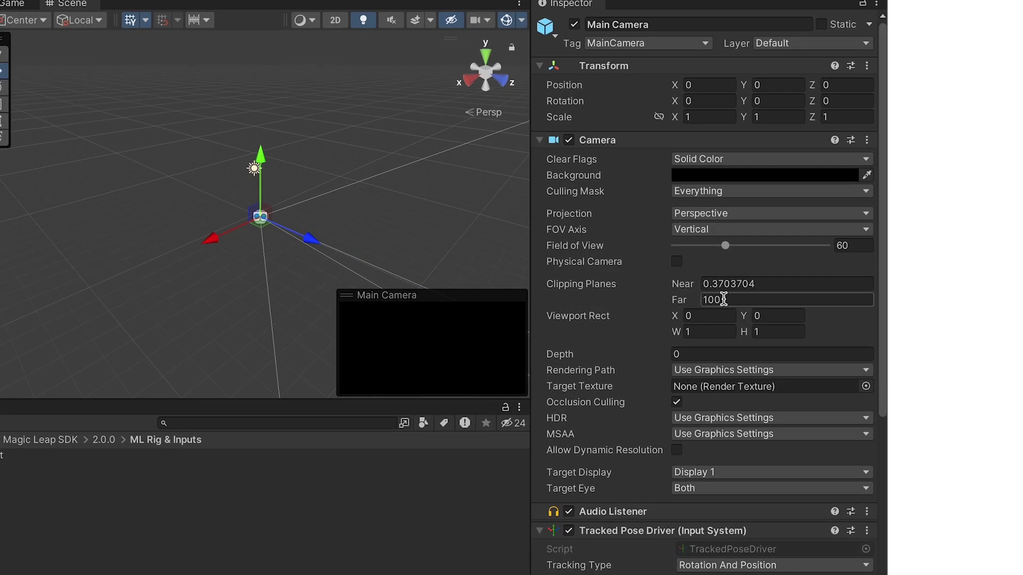
pyautogui.moveTo(769, 283); pyautogui.dragTo(709, 280)
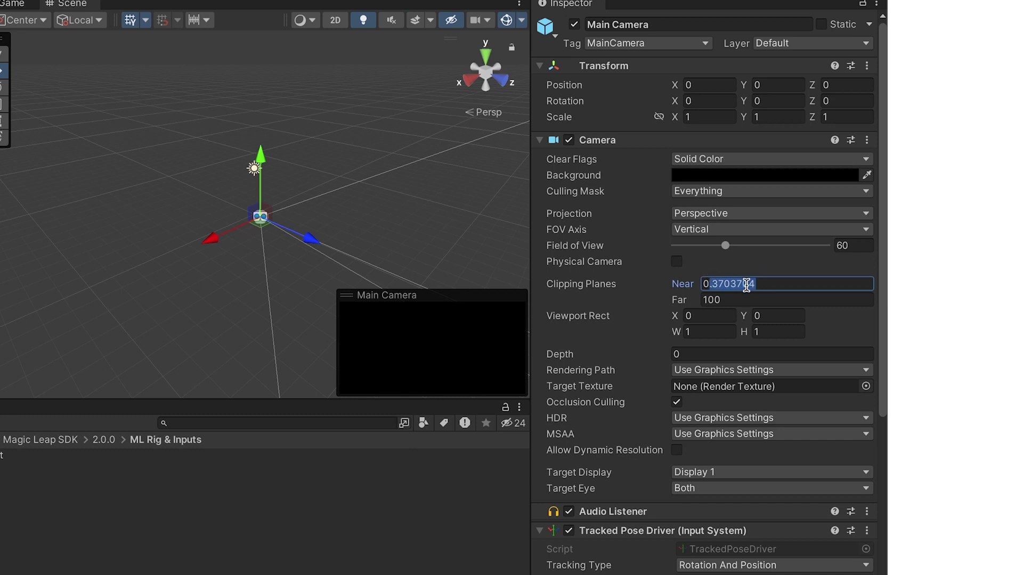
pyautogui.write('.25')
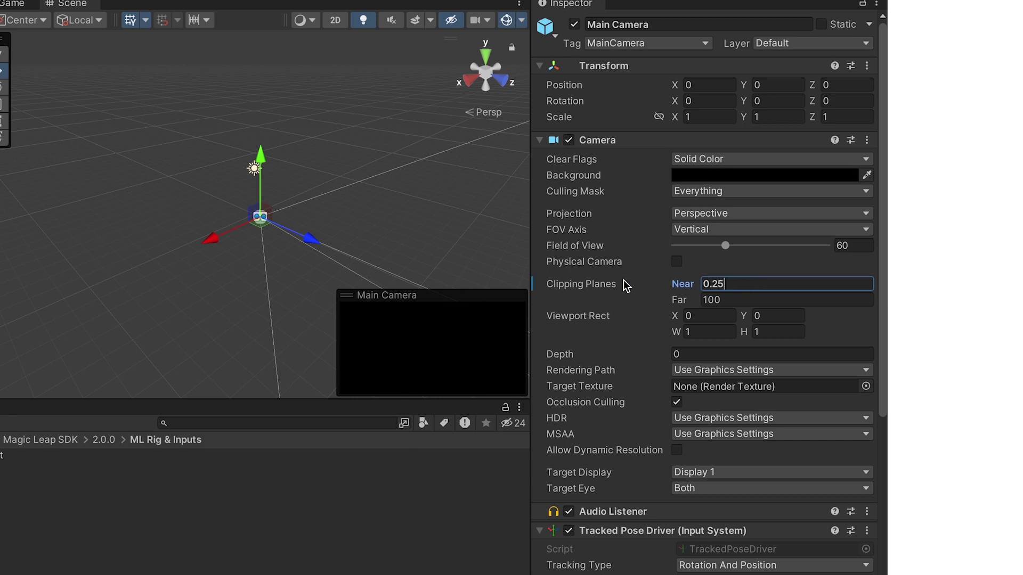
pyautogui.press('Return')
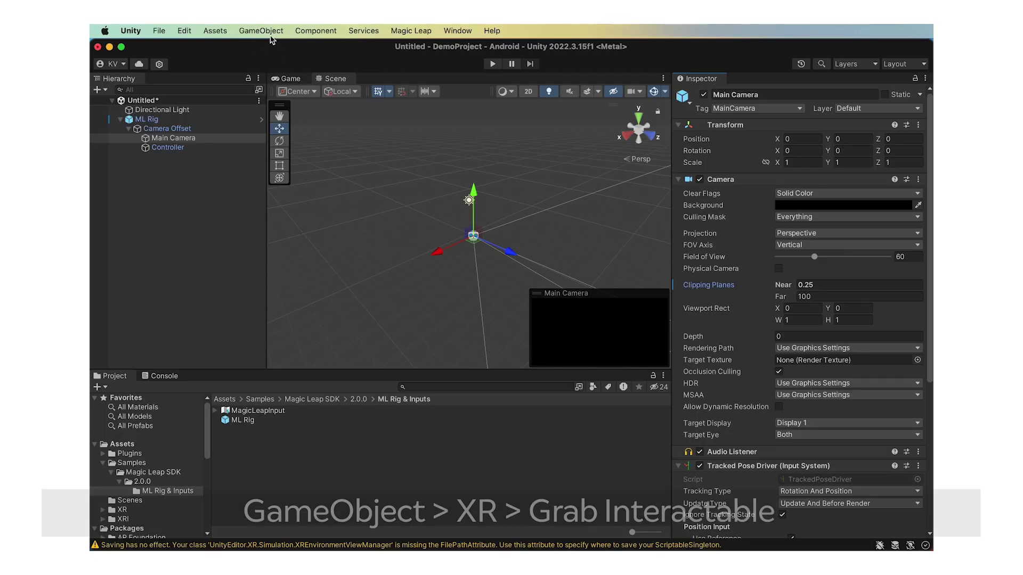
# - Add a Grab Interactable object from the XR menu and frame it in the scene
pyautogui.click(269, 33)
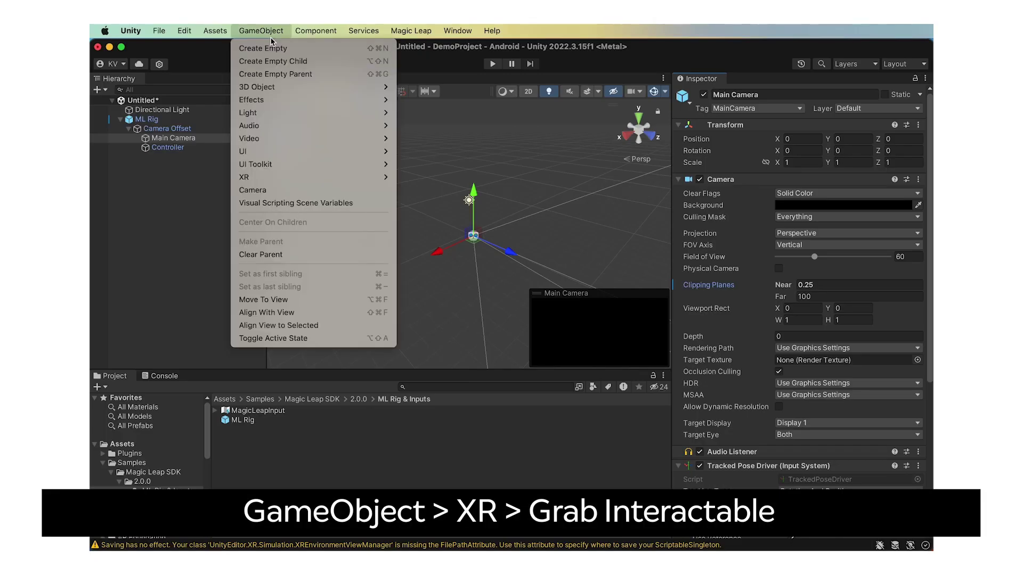
pyautogui.moveTo(331, 177)
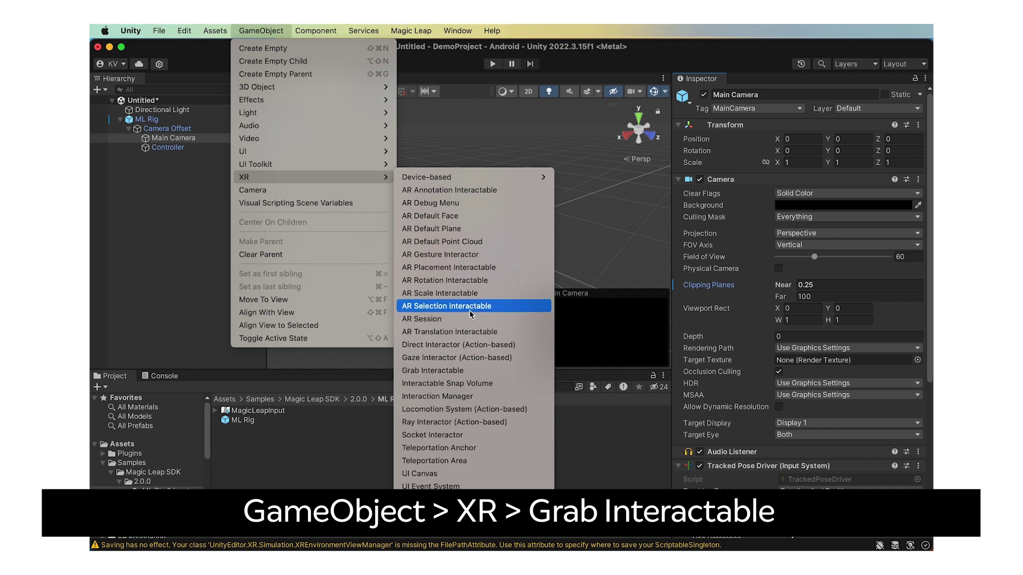
pyautogui.click(469, 371)
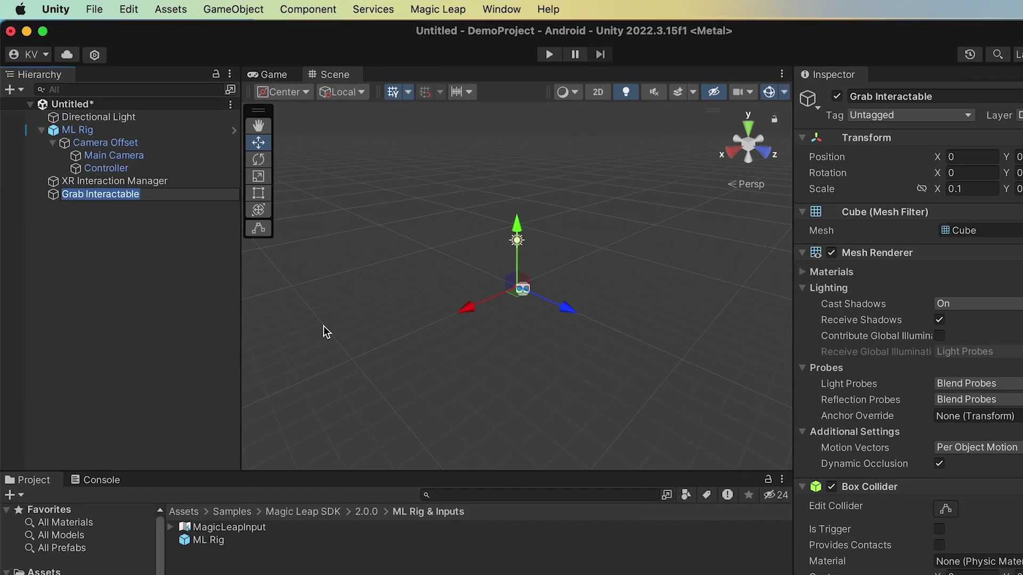
pyautogui.click(166, 207)
pyautogui.click(155, 196)
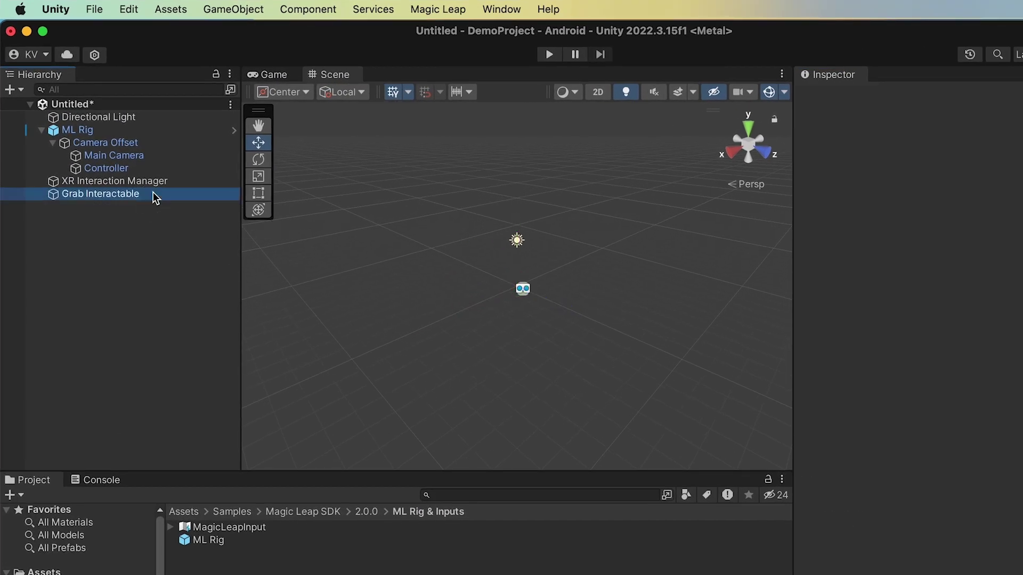
pyautogui.doubleClick(155, 196)
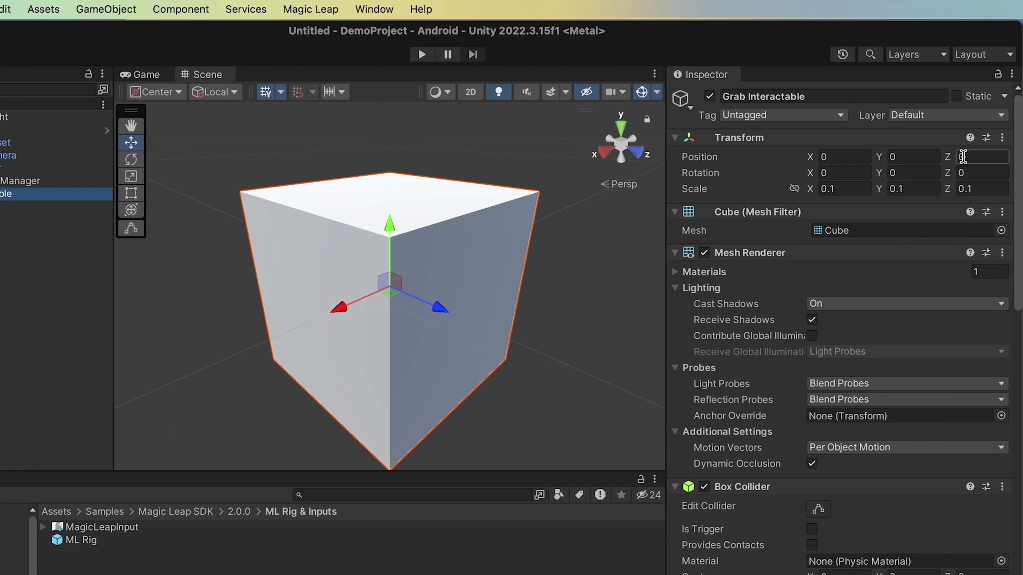
# - Set the cube's Position Z to 1, Rotation Y to 65, and linked Scale to 0.25
pyautogui.click(962, 156)
pyautogui.write('1')
pyautogui.click(913, 172)
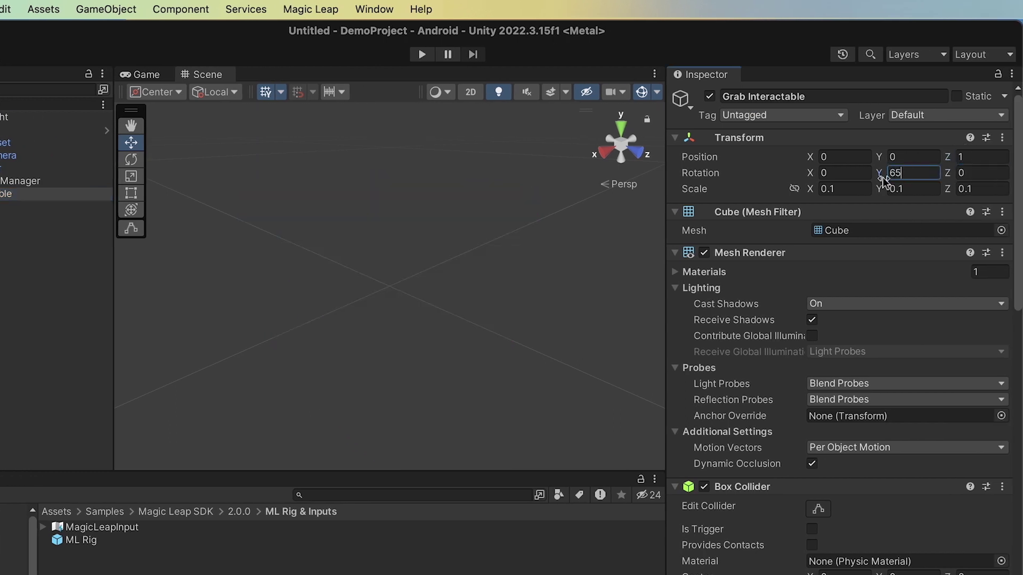
pyautogui.click(794, 188)
pyautogui.click(852, 190)
pyautogui.write('0.')
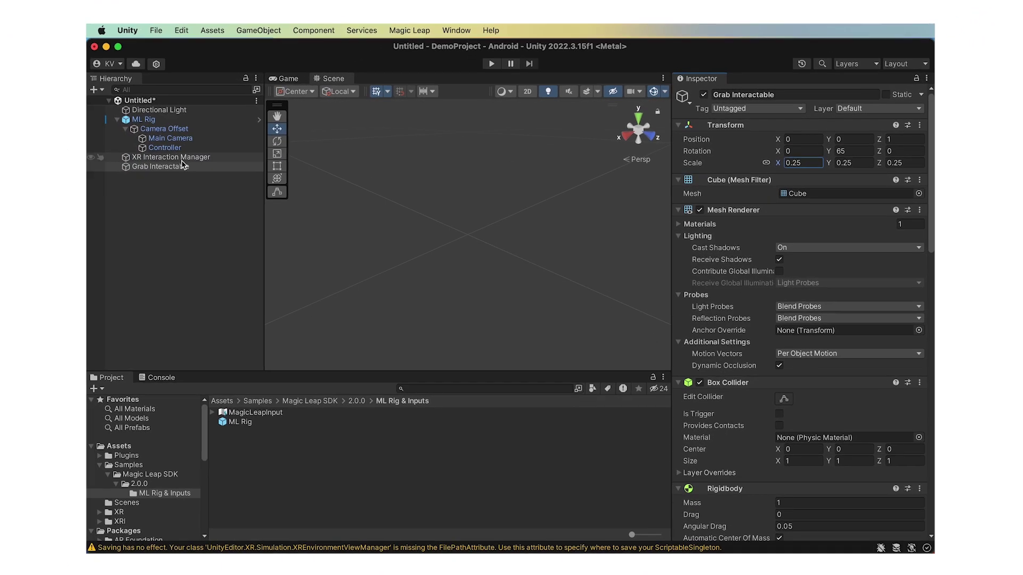
# - Commit the 0.25 scale and assign XR Interaction Manager as the cube's Interaction Manager
pyautogui.click(2, 196)
pyautogui.doubleClick(185, 170)
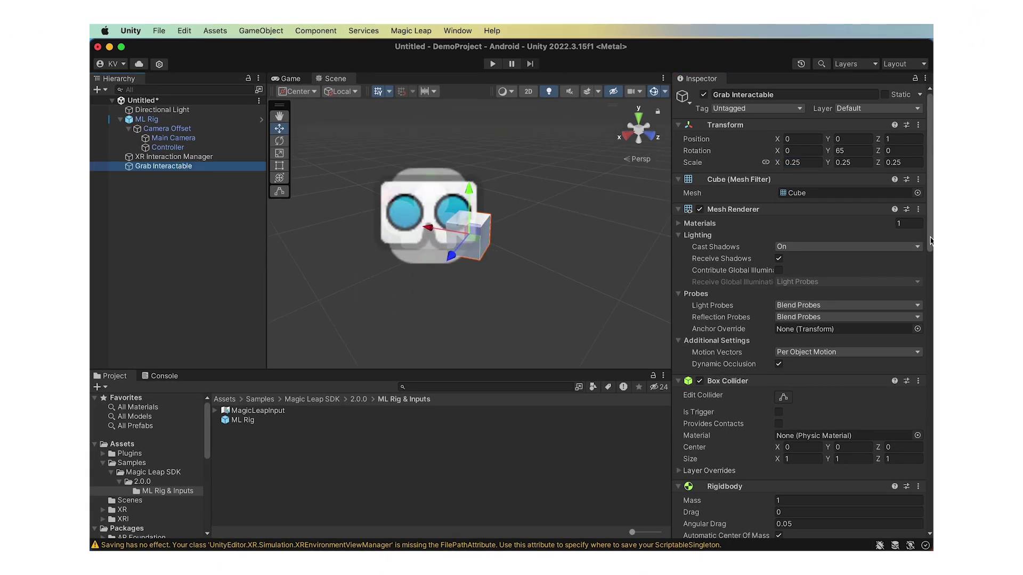
pyautogui.moveTo(931, 240); pyautogui.dragTo(931, 294)
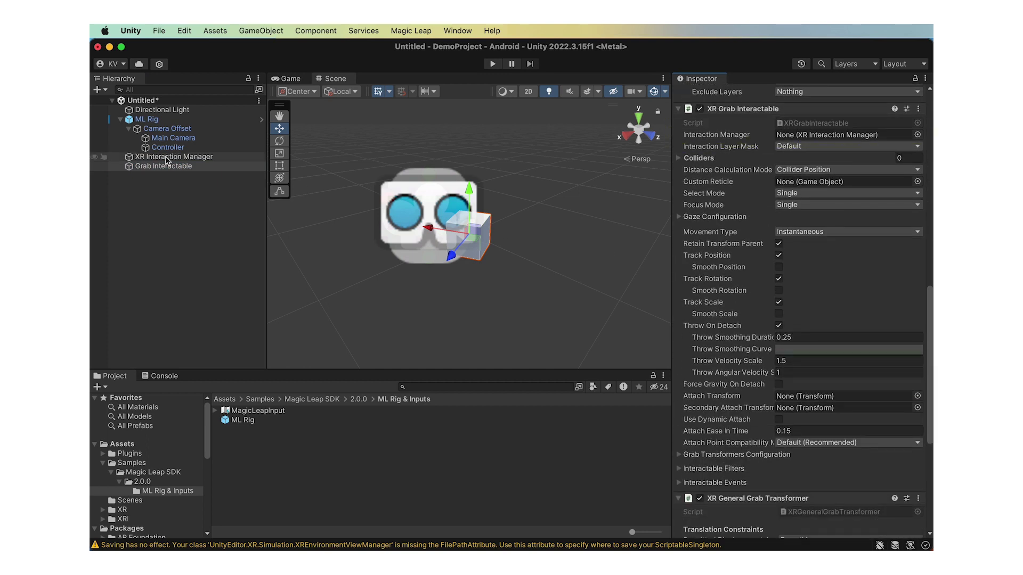
pyautogui.moveTo(166, 160); pyautogui.dragTo(825, 137)
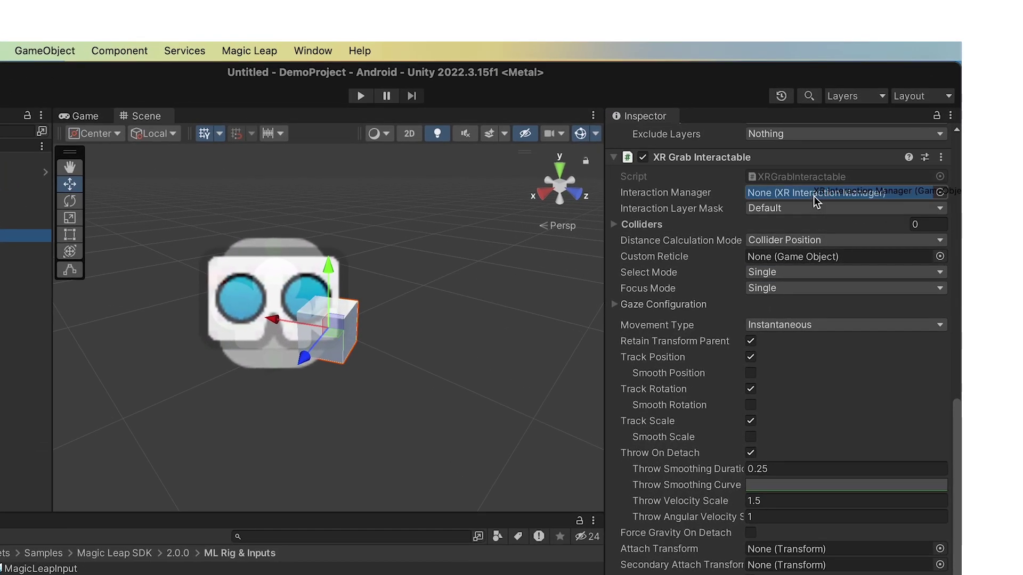
pyautogui.moveTo(813, 196); pyautogui.dragTo(814, 198)
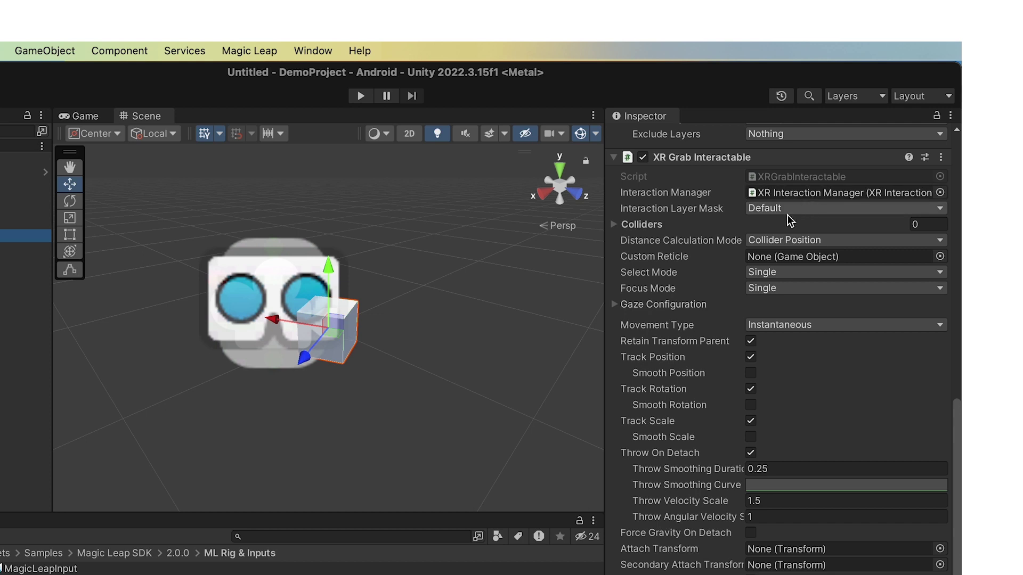
# - Set Movement Type to Kinematic, enable Smooth Position and Smooth Rotation, and make the Rigidbody kinematic
pyautogui.click(758, 329)
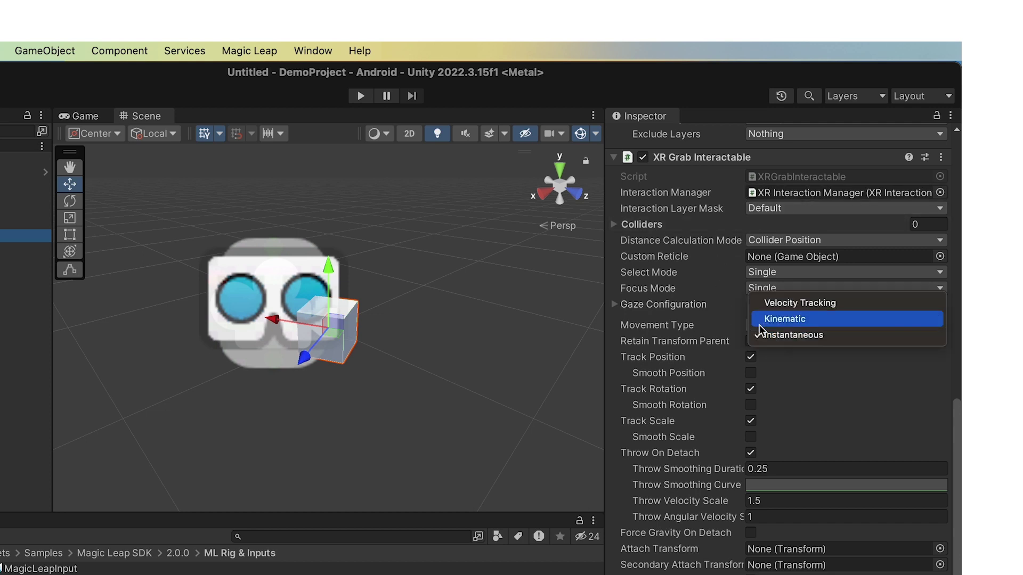
pyautogui.click(764, 319)
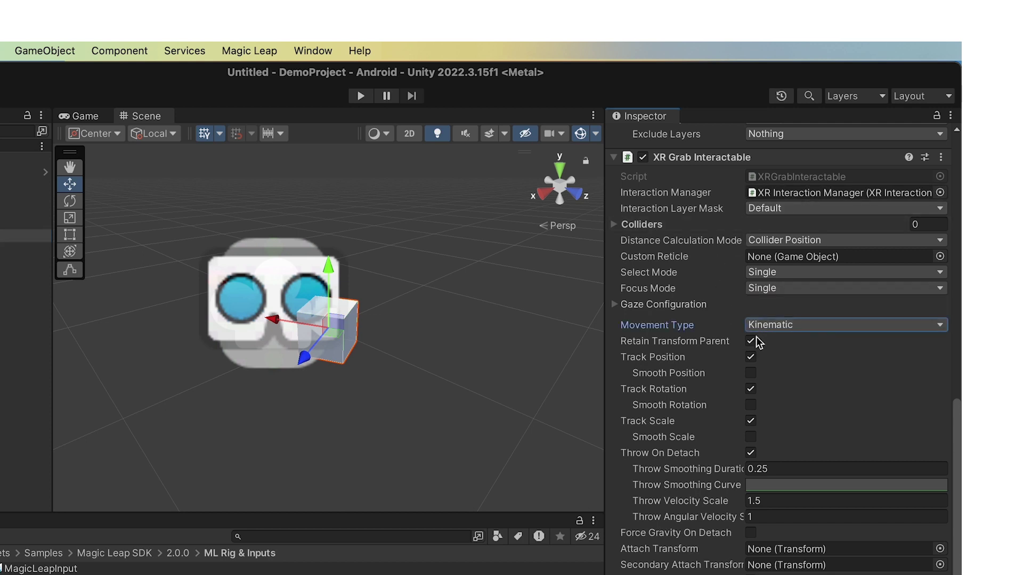
pyautogui.click(750, 373)
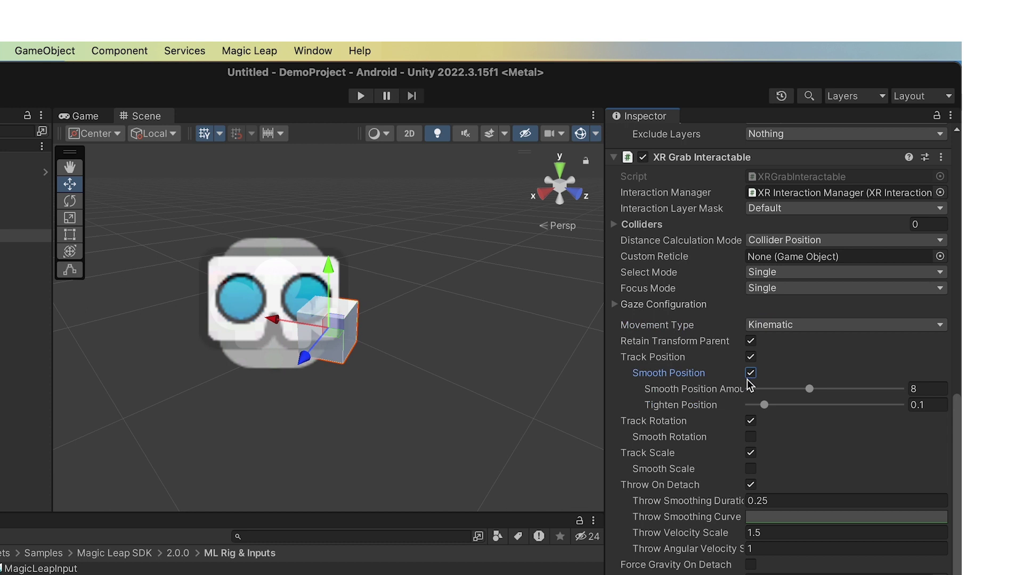
pyautogui.click(750, 437)
pyautogui.moveTo(959, 443); pyautogui.dragTo(961, 325)
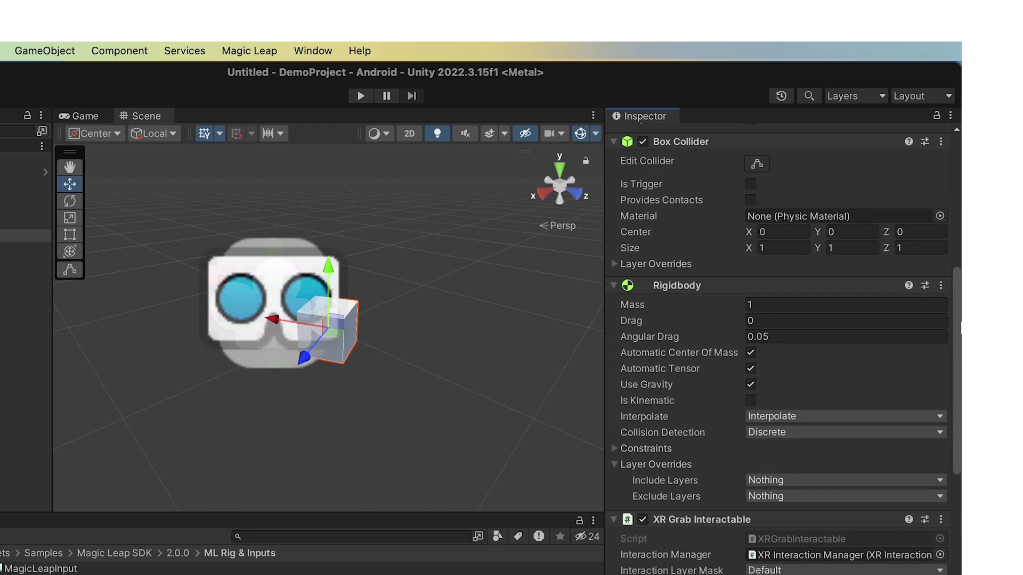
pyautogui.click(751, 401)
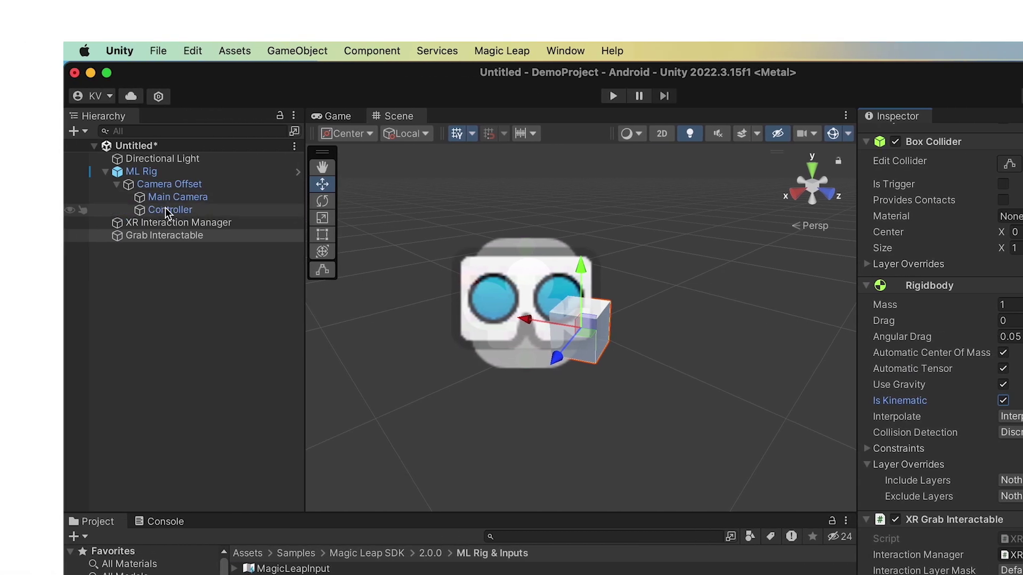
pyautogui.click(166, 211)
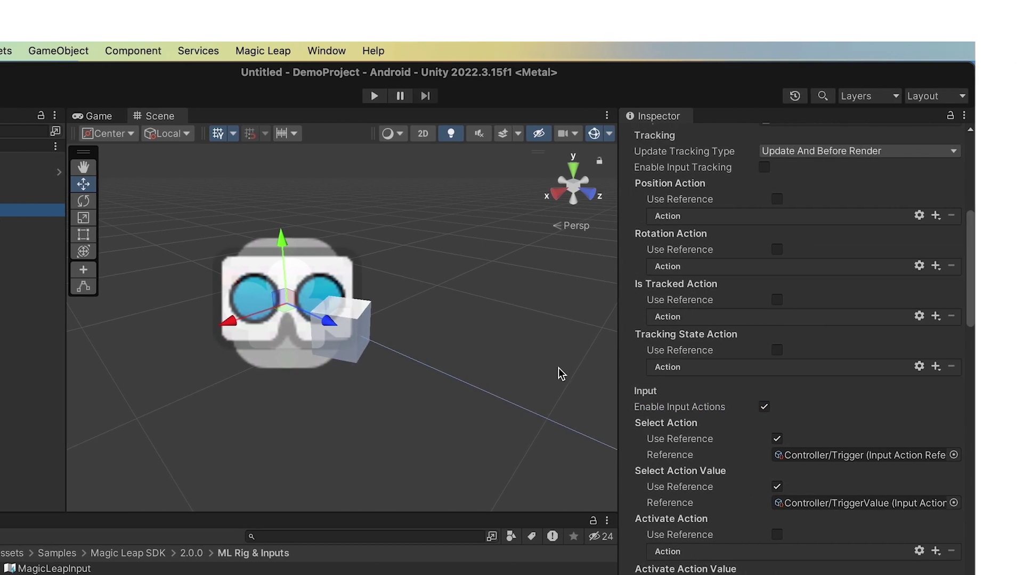
# - Uncheck Force Grab on the Controller's XR Ray Interactor
pyautogui.moveTo(959, 321); pyautogui.dragTo(948, 497)
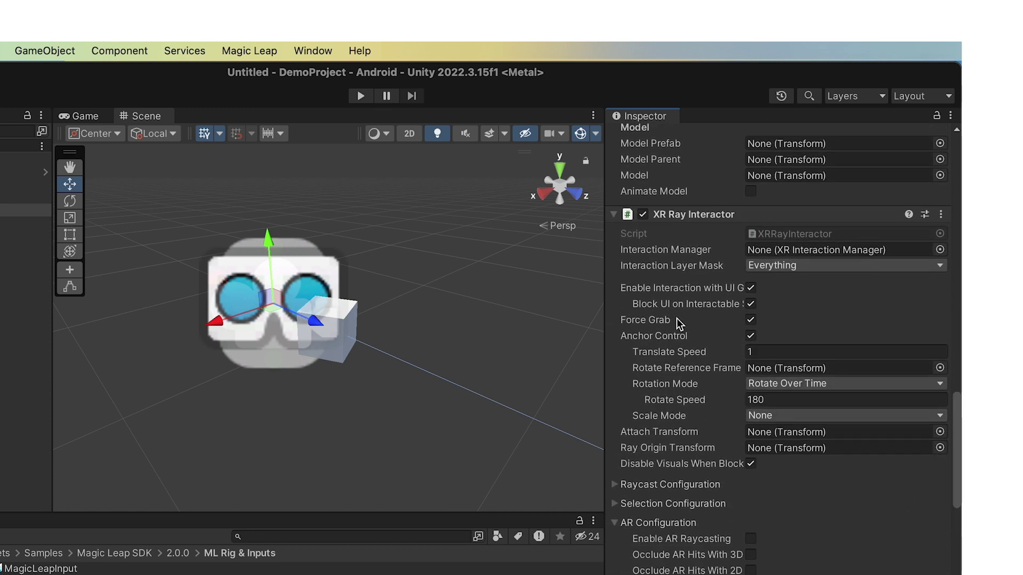
pyautogui.click(751, 320)
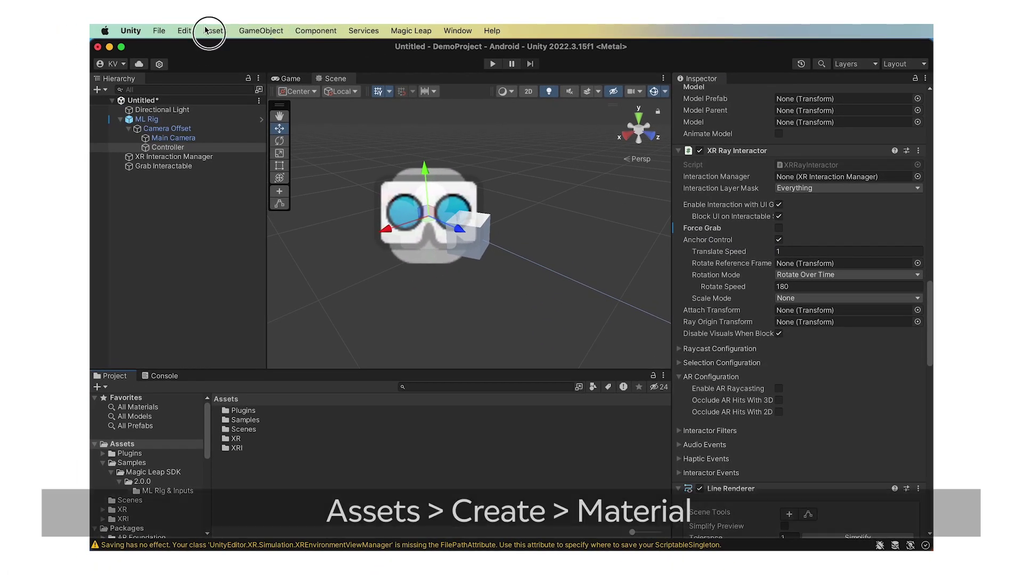
# - Create a new material in Assets and name it Cyan
pyautogui.click(210, 31)
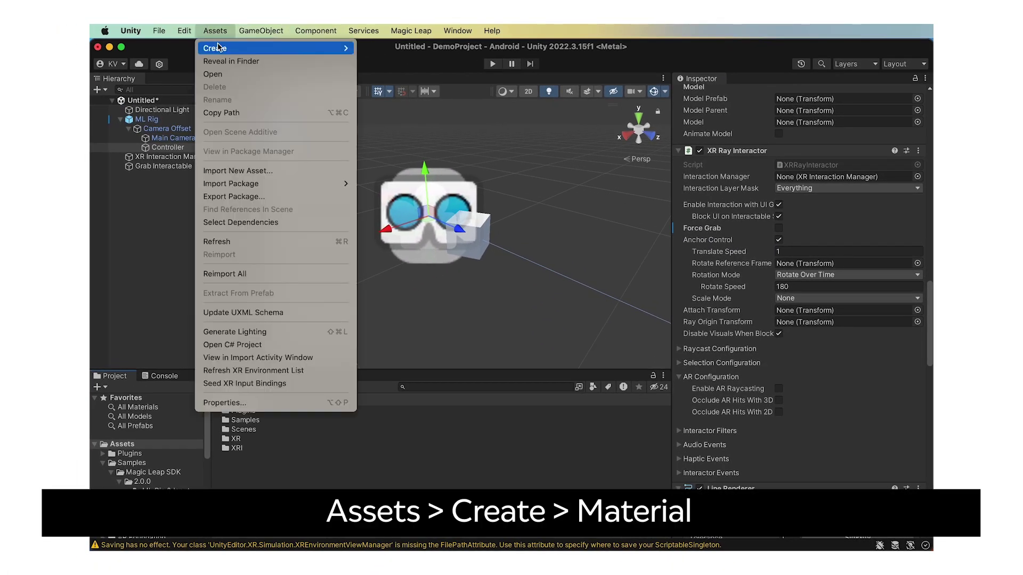
pyautogui.moveTo(229, 48)
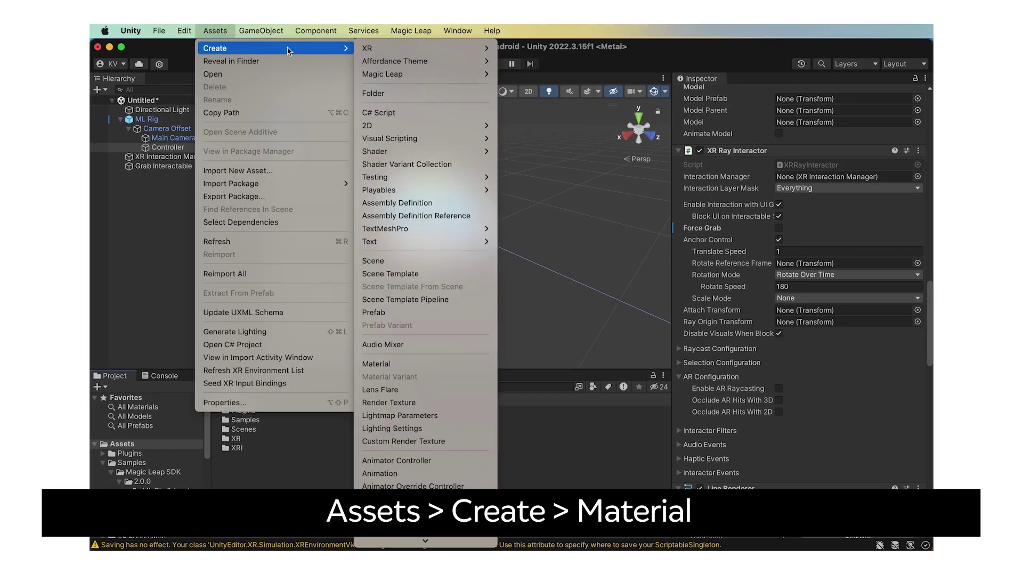
pyautogui.click(410, 364)
pyautogui.write('Cyan')
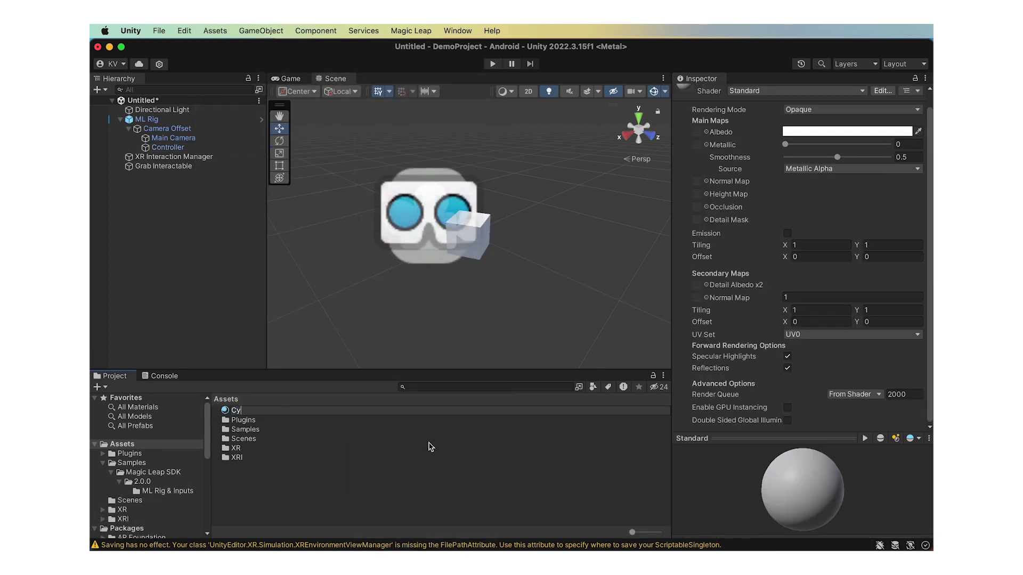
pyautogui.press('Return')
# - Create a second new material named Magenta
pyautogui.click(215, 30)
pyautogui.moveTo(229, 48)
pyautogui.moveTo(411, 51)
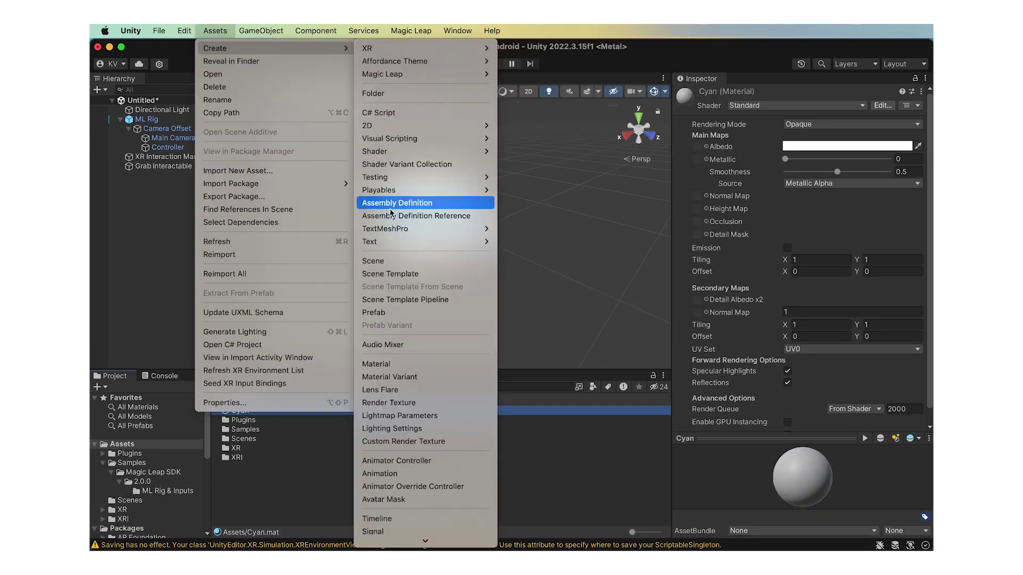
pyautogui.click(393, 364)
pyautogui.write('Magenta')
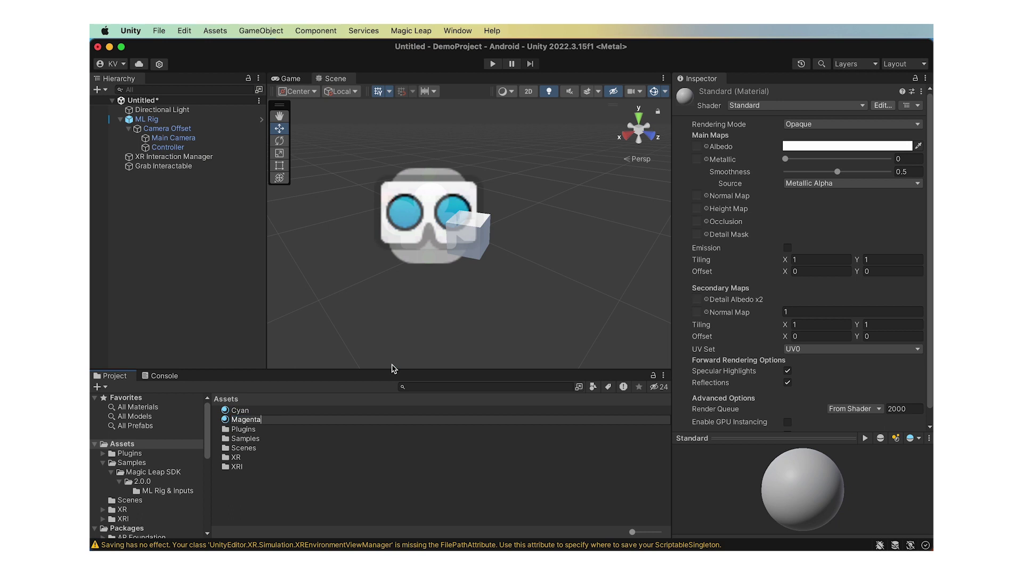
pyautogui.press('Return')
# - Create a third material named Yellow, then select the Cyan material
pyautogui.click(202, 32)
pyautogui.moveTo(251, 41)
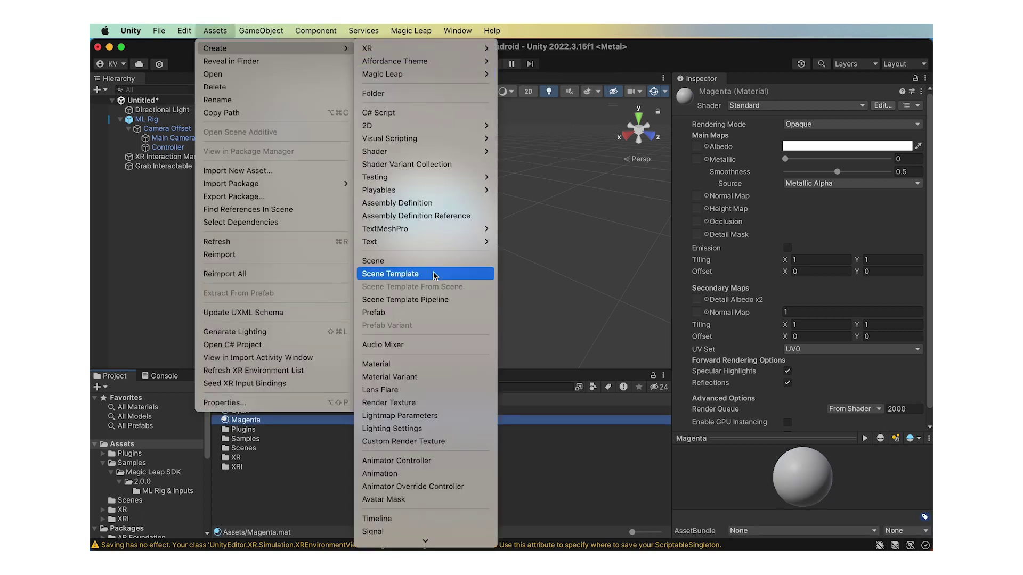
pyautogui.click(429, 363)
pyautogui.write('Yellow')
pyautogui.press('Return')
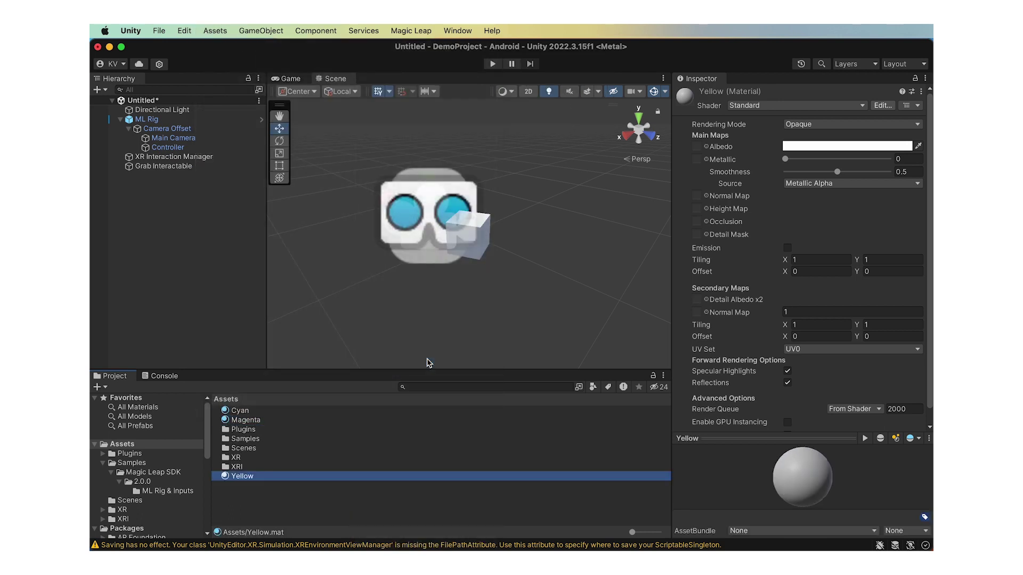
pyautogui.click(239, 410)
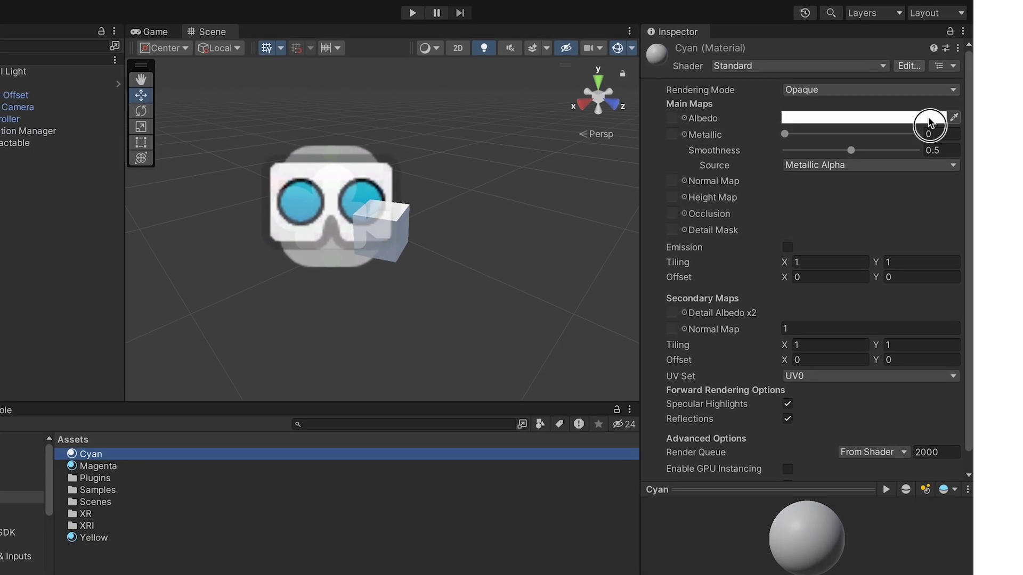
# - Set the Cyan material's albedo hex colour to 00FFFF
pyautogui.click(899, 146)
pyautogui.click(942, 426)
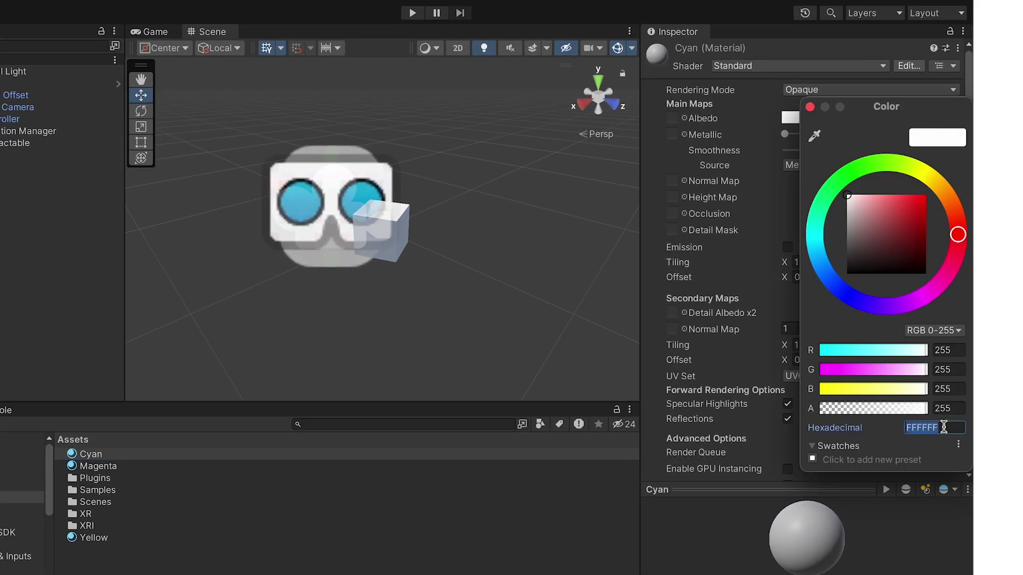
pyautogui.write('00FFFF')
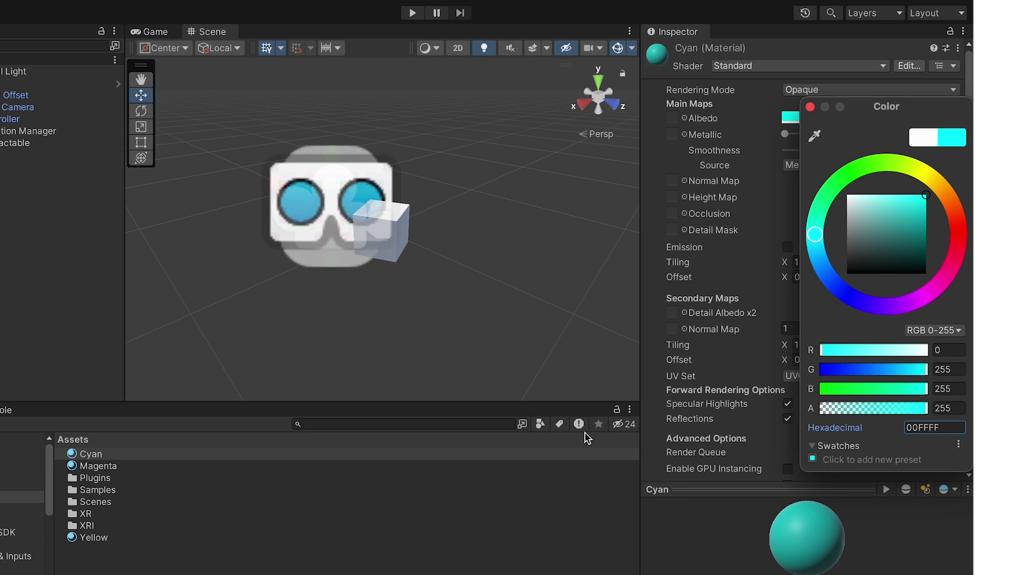
# - Set the Magenta material's albedo hex colour to FF00FF
pyautogui.click(275, 472)
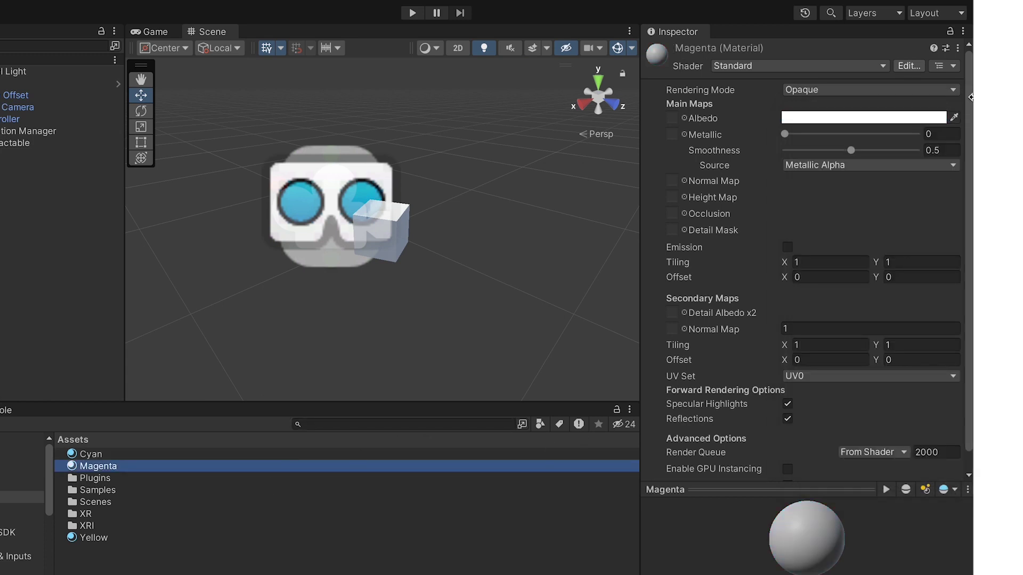
pyautogui.click(940, 117)
pyautogui.click(935, 423)
pyautogui.write('FF00FF')
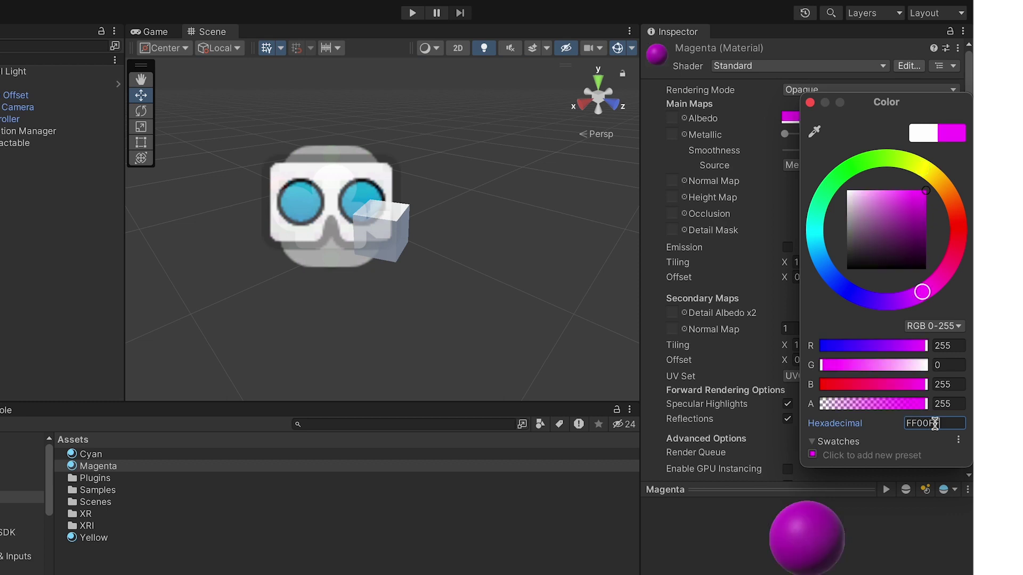
# - Set the Yellow material's albedo hex colour to FFFF00 and close the colour picker
pyautogui.click(94, 538)
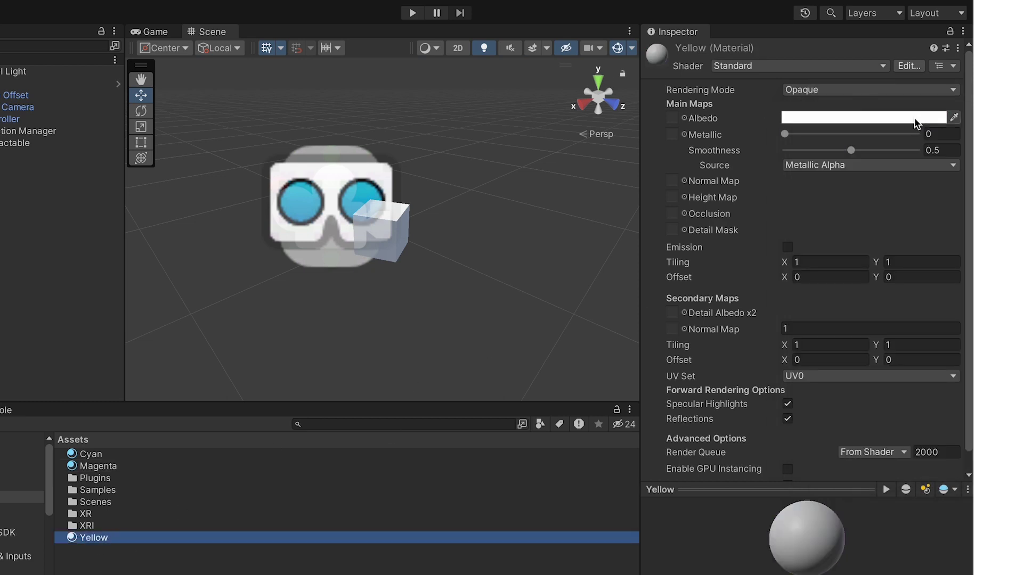
pyautogui.click(835, 117)
pyautogui.click(948, 425)
pyautogui.write('F')
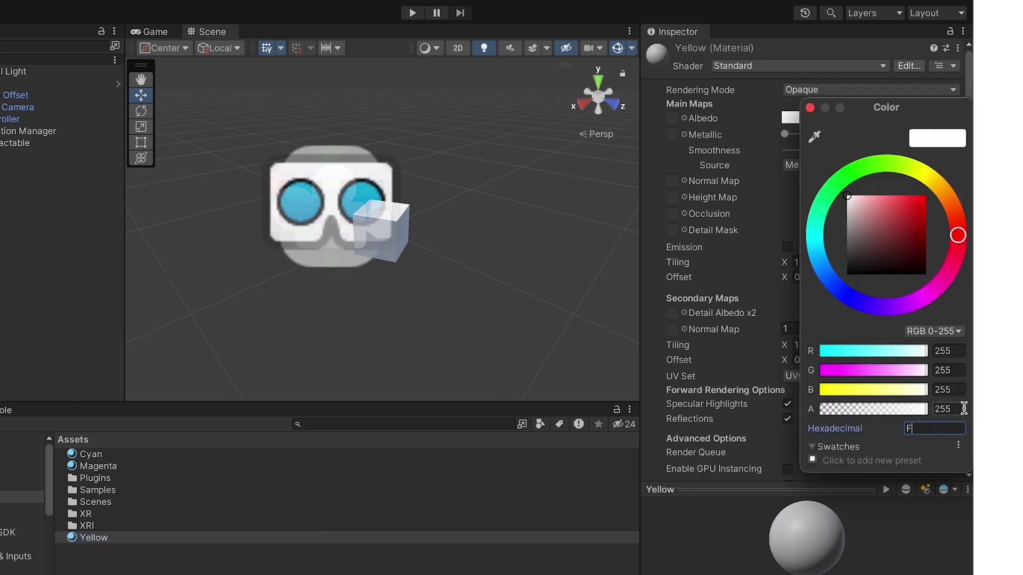
pyautogui.write('FFF00')
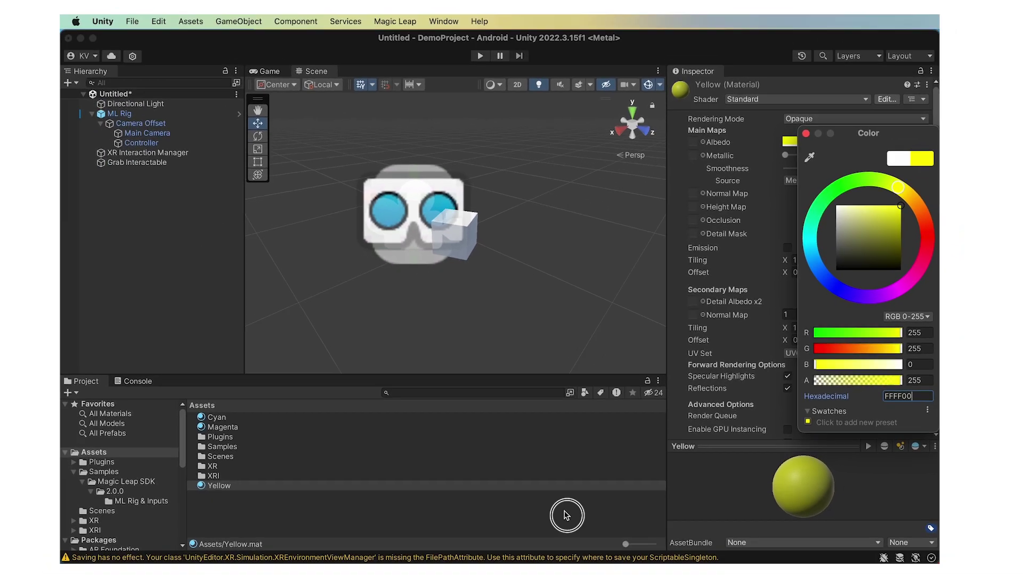
pyautogui.click(63, 341)
# - Make Grab Interactable's Hover Entered event set MeshRenderer.material to Cyan
pyautogui.click(192, 168)
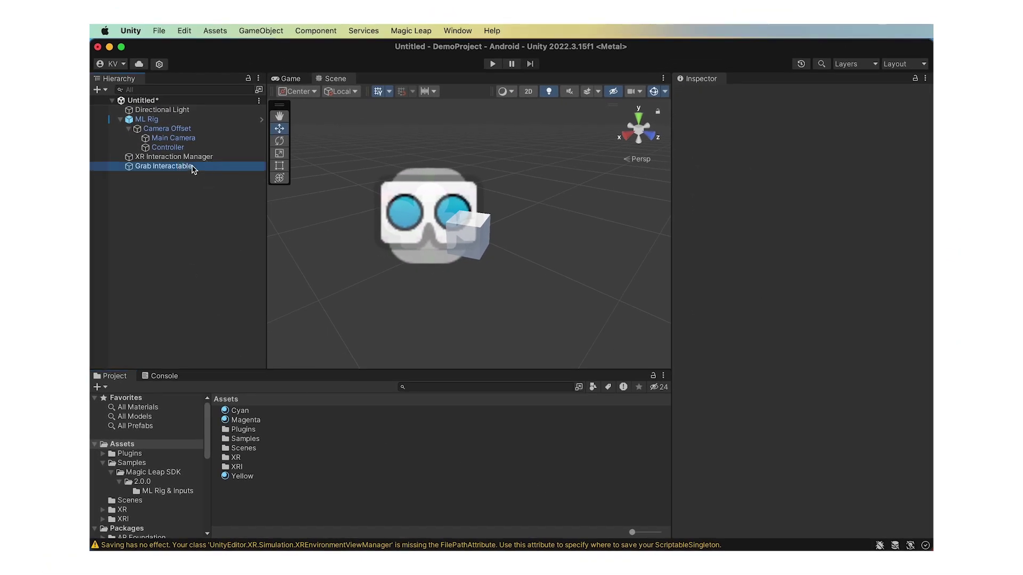
pyautogui.moveTo(930, 214); pyautogui.dragTo(930, 549)
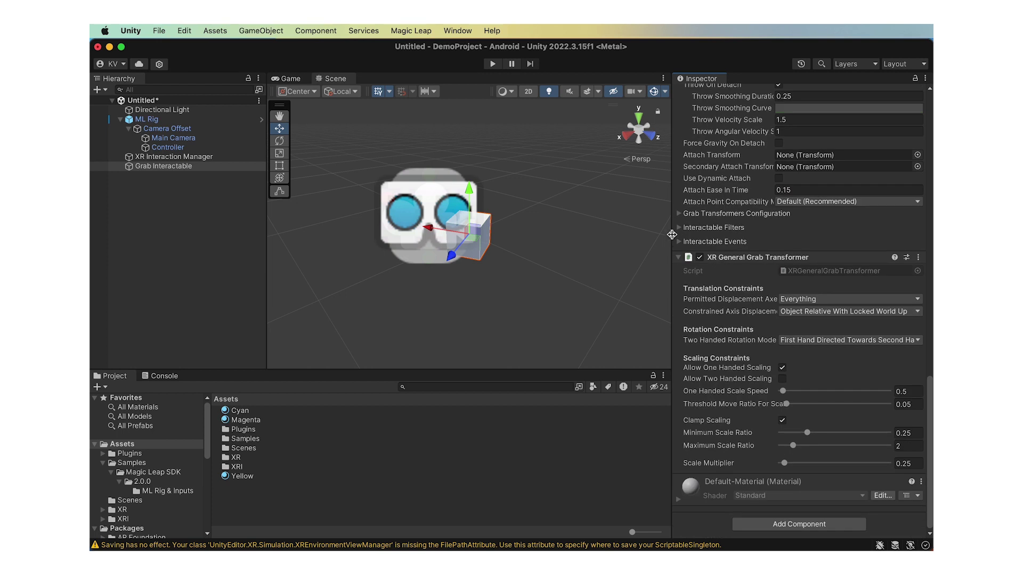
pyautogui.click(703, 242)
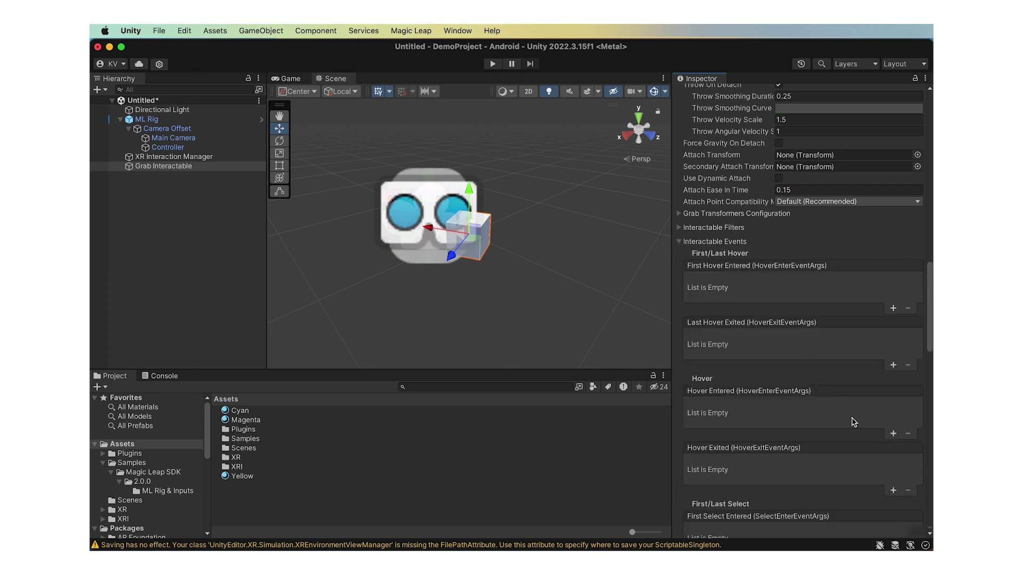
pyautogui.click(893, 434)
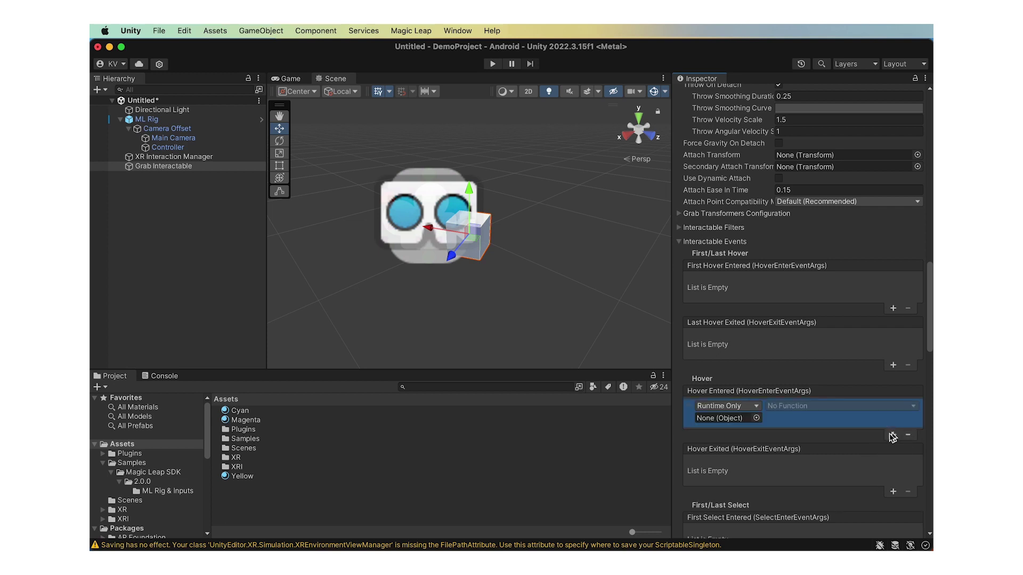
pyautogui.click(179, 168)
pyautogui.moveTo(179, 171); pyautogui.dragTo(711, 424)
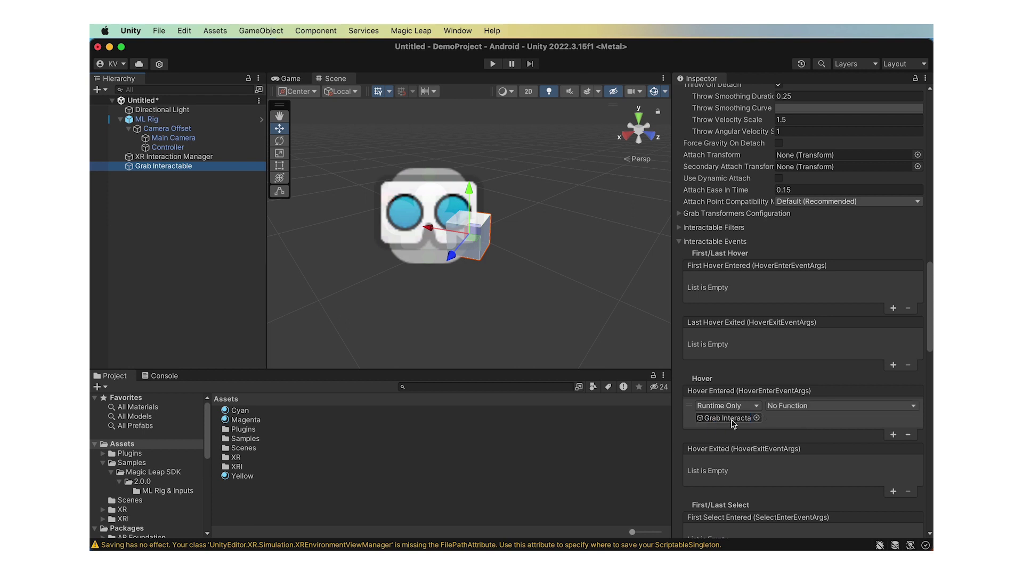
pyautogui.click(776, 408)
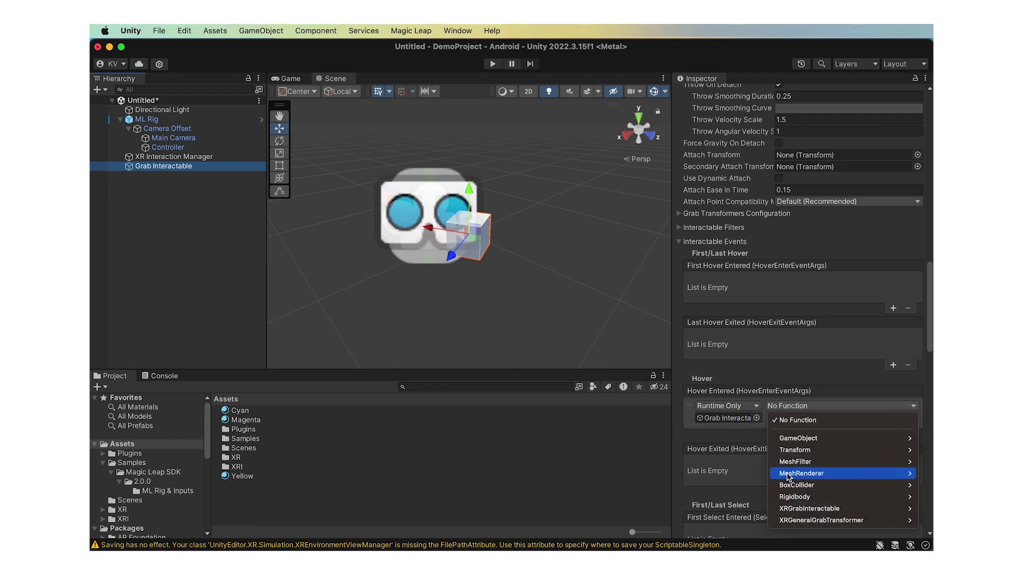
pyautogui.moveTo(801, 473)
pyautogui.click(673, 328)
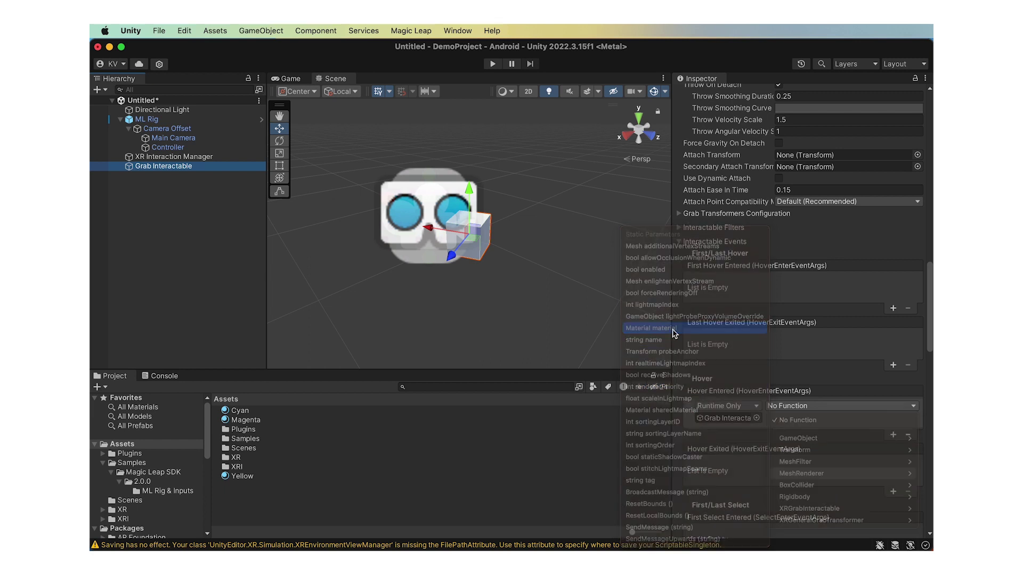
pyautogui.moveTo(237, 415); pyautogui.dragTo(789, 418)
# - Make the Hover Exited event set MeshRenderer.material to Magenta
pyautogui.moveTo(929, 297); pyautogui.dragTo(931, 331)
pyautogui.click(893, 301)
pyautogui.moveTo(149, 167); pyautogui.dragTo(736, 293)
pyautogui.click(840, 273)
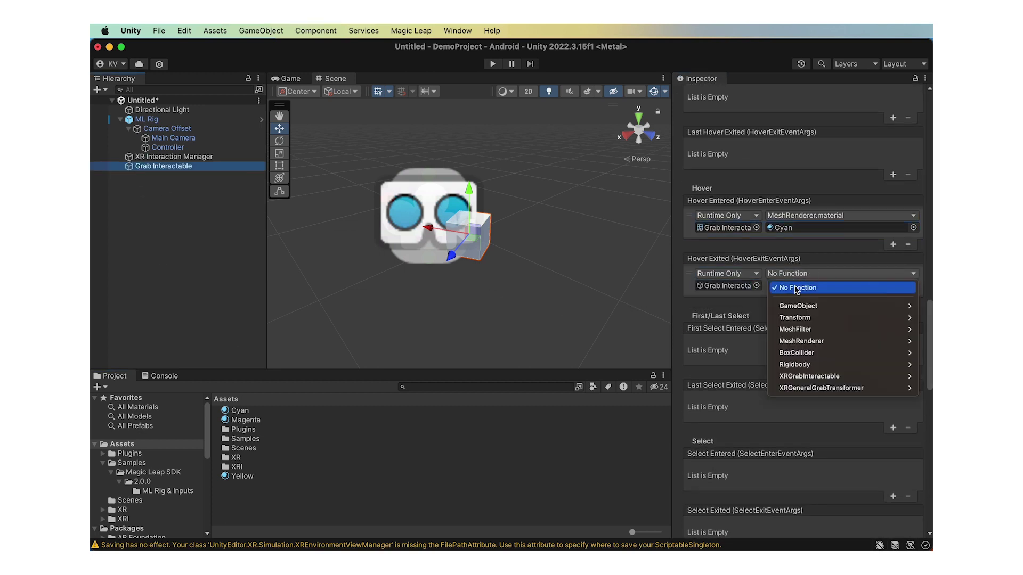
pyautogui.moveTo(847, 338)
pyautogui.click(701, 342)
pyautogui.moveTo(245, 419); pyautogui.dragTo(789, 285)
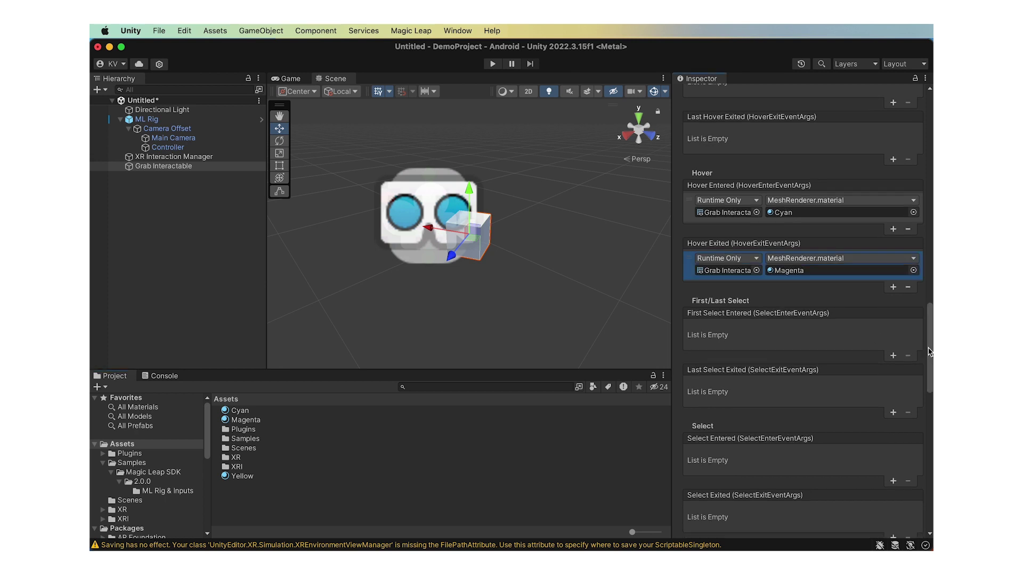
# - Make the Select Entered event set MeshRenderer.material to Yellow, then deselect Grab Interactable
pyautogui.scroll(-5, 886, 319)
pyautogui.click(893, 330)
pyautogui.moveTo(164, 166); pyautogui.dragTo(727, 307)
pyautogui.click(840, 295)
pyautogui.moveTo(802, 363)
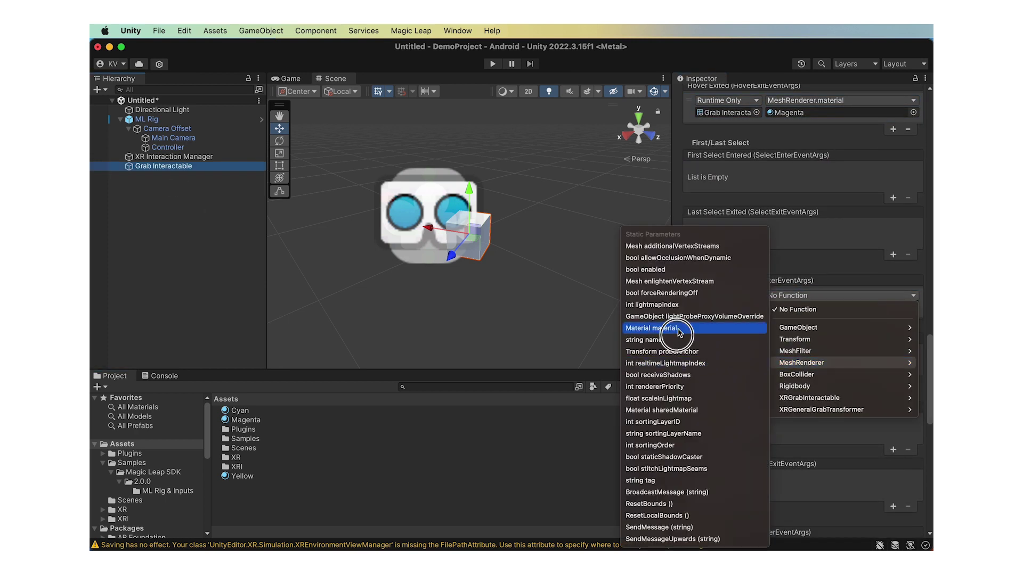
pyautogui.click(685, 328)
pyautogui.moveTo(240, 476); pyautogui.dragTo(789, 308)
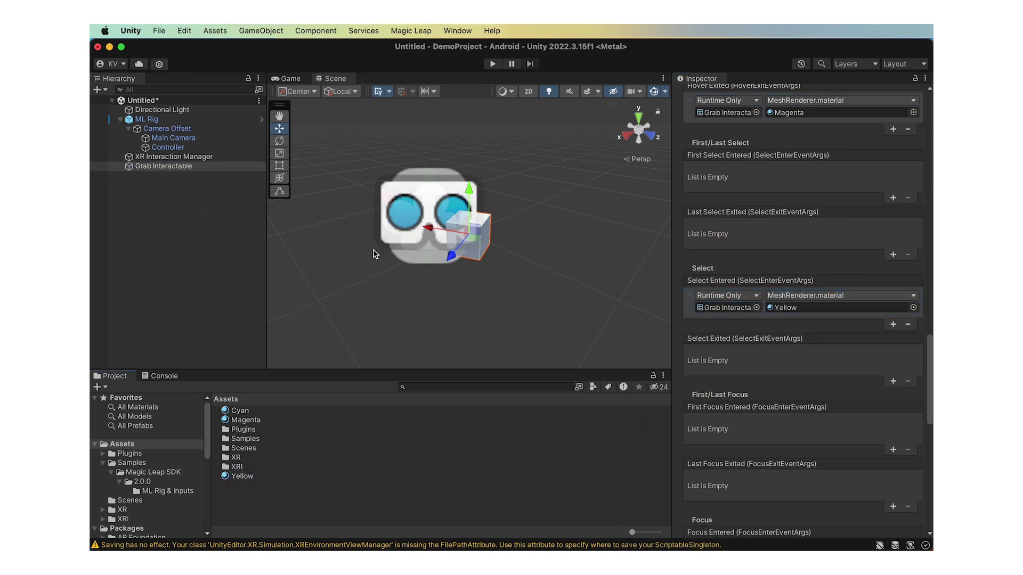
pyautogui.click(213, 221)
pyautogui.click(185, 30)
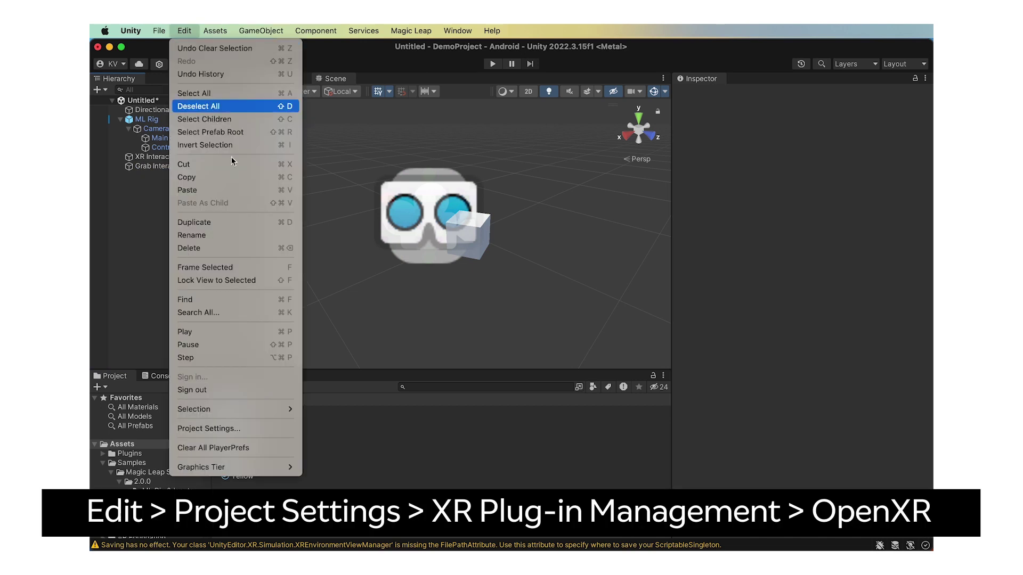
pyautogui.click(268, 428)
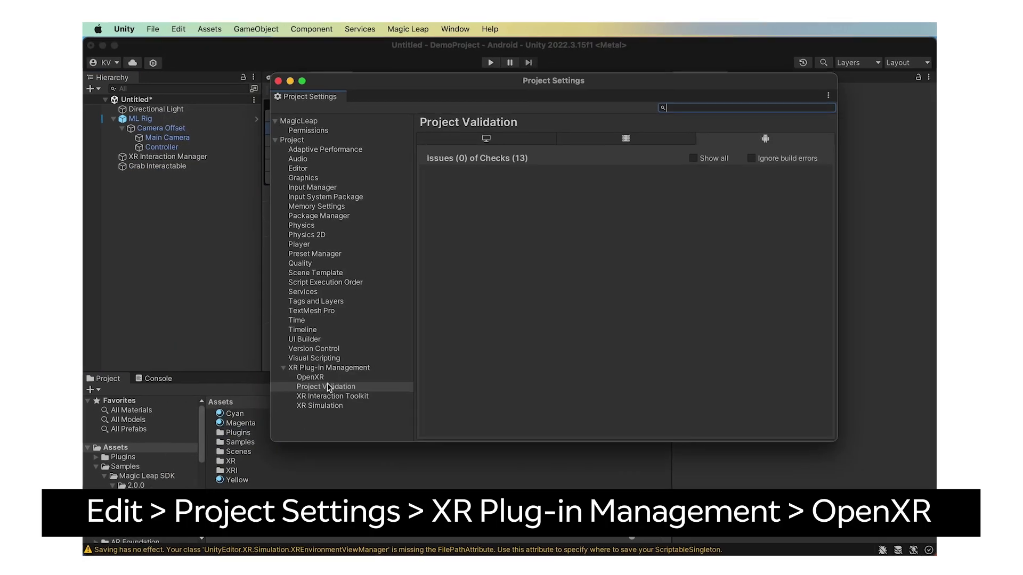
pyautogui.click(216, 438)
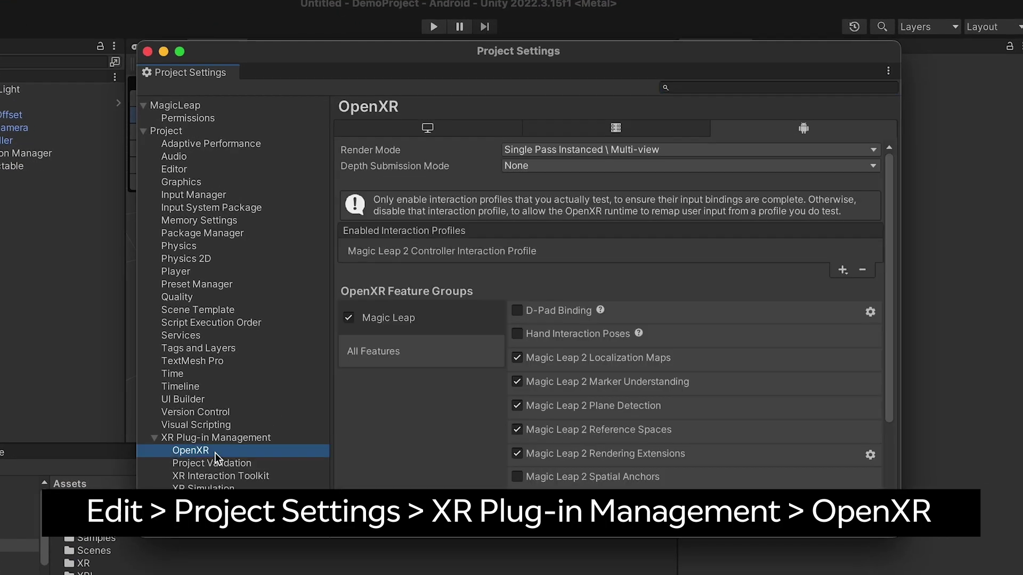
pyautogui.click(469, 256)
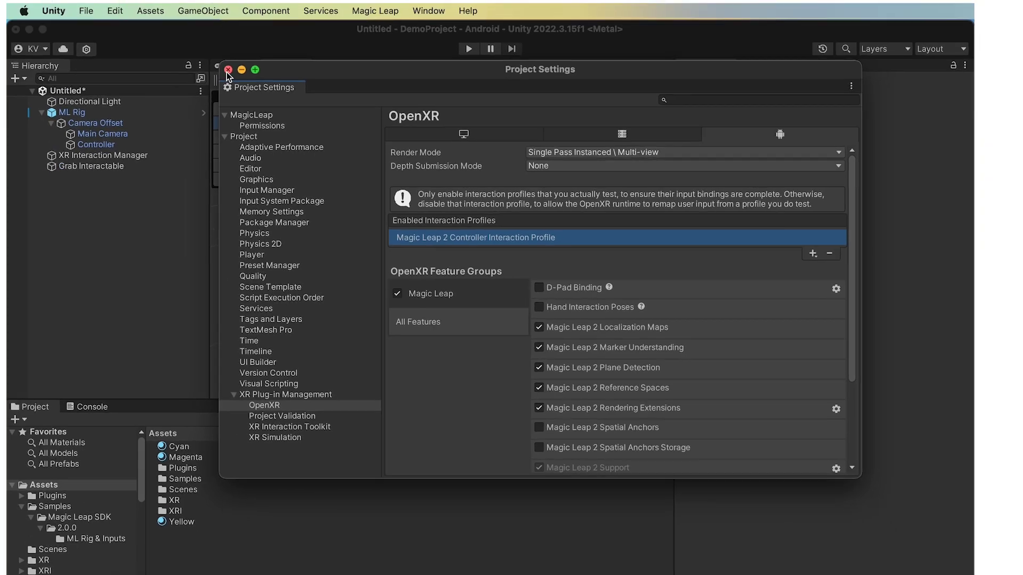
# - Save the current scene as MyScene in the Assets folder
pyautogui.click(147, 51)
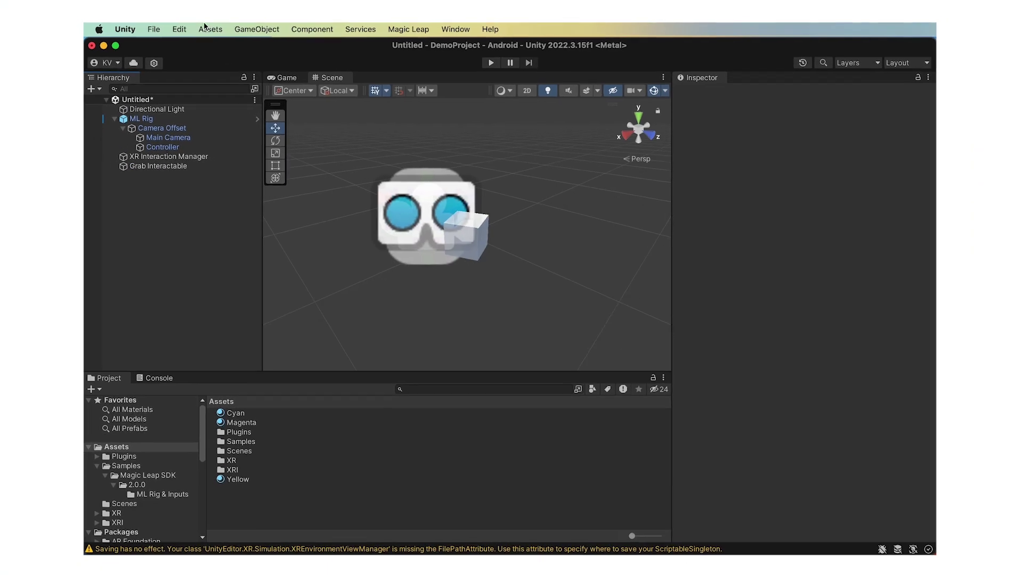
pyautogui.click(151, 28)
pyautogui.click(154, 104)
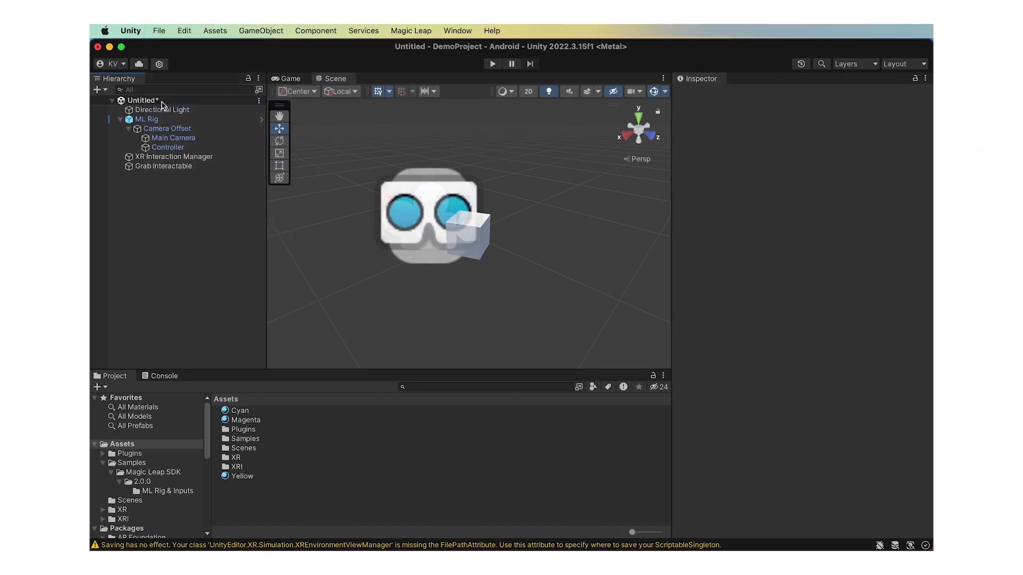
pyautogui.write('MyScene')
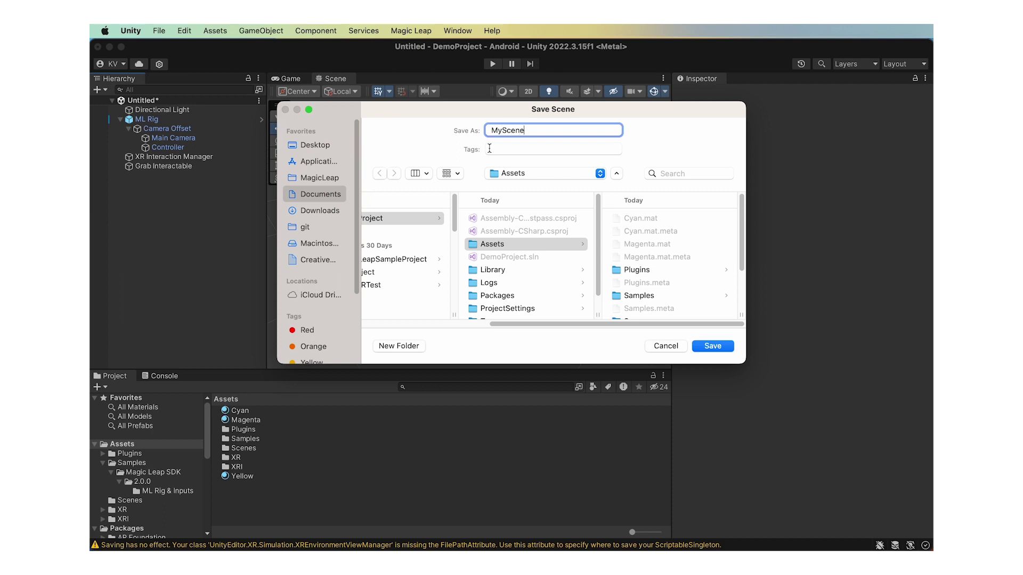
pyautogui.click(713, 347)
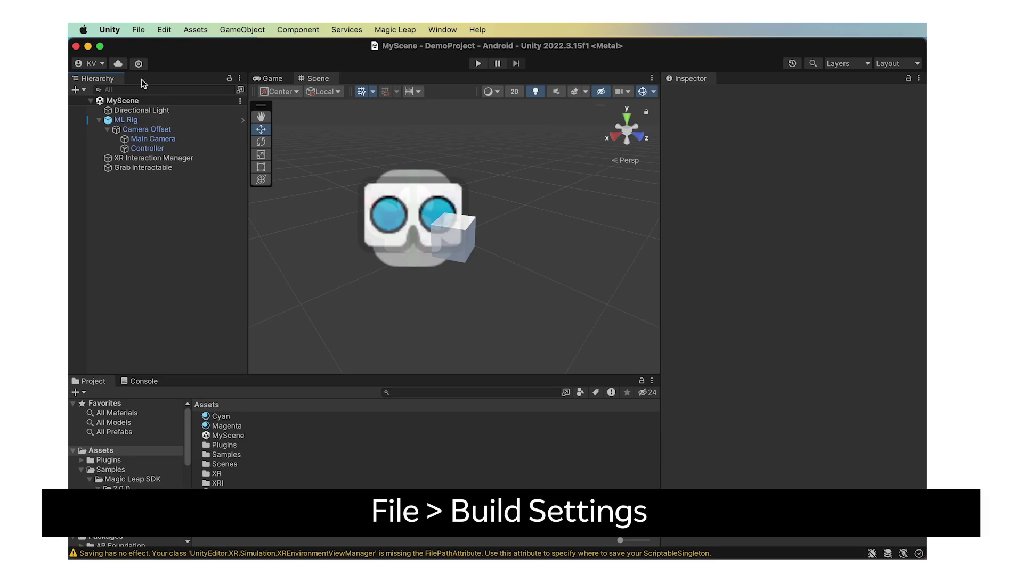
# - Add the open MyScene to the Scenes In Build list in Build Settings
pyautogui.click(139, 30)
pyautogui.click(181, 199)
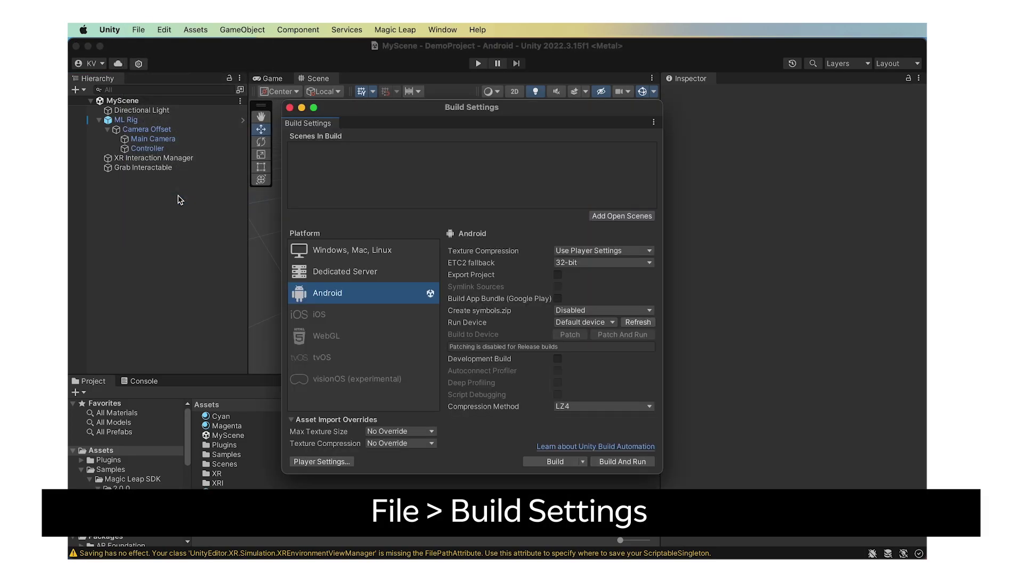
pyautogui.click(597, 217)
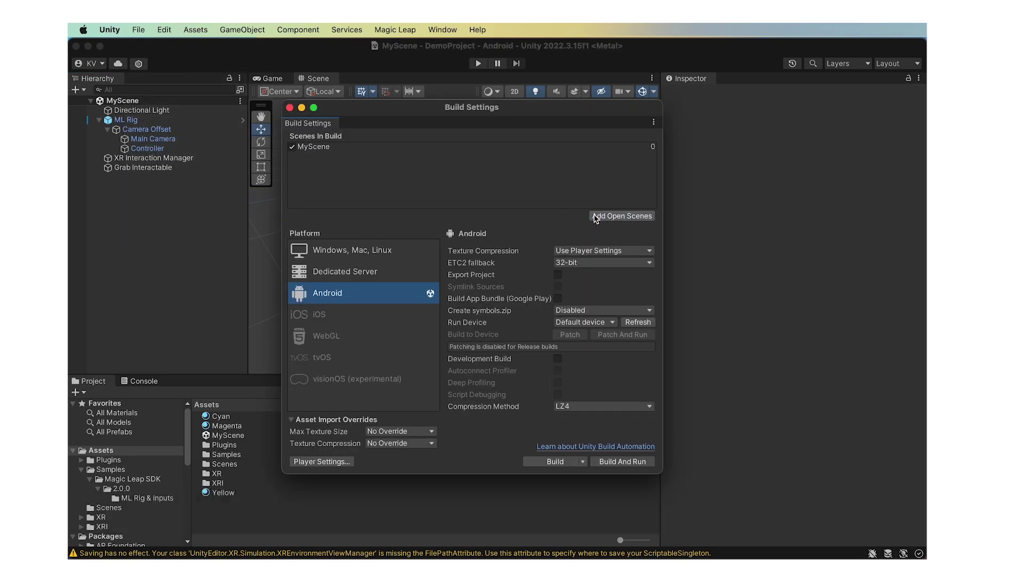
pyautogui.click(289, 108)
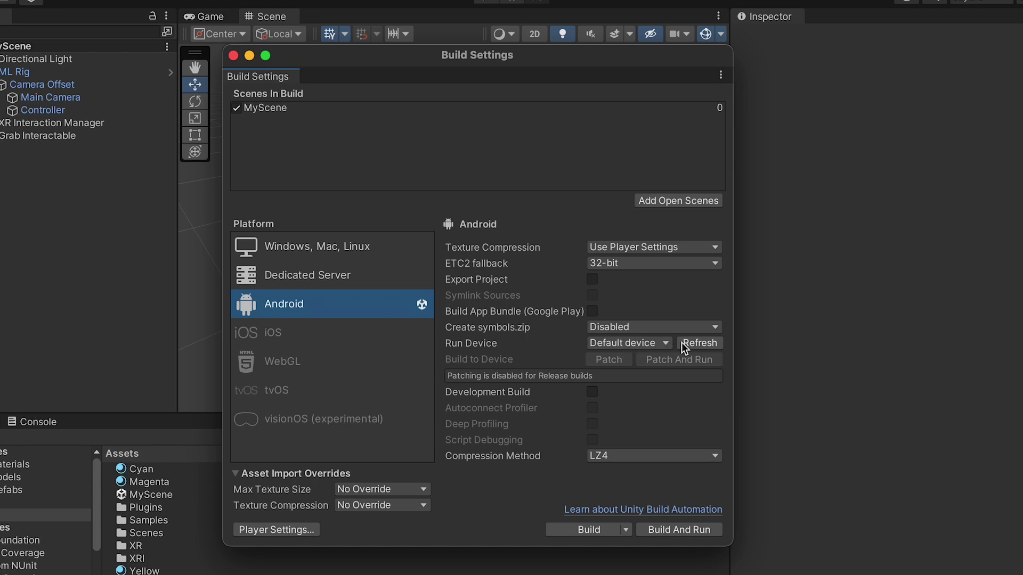
# - Pick Magic Leap 2 as run device and build and run the project as Demo
pyautogui.click(696, 343)
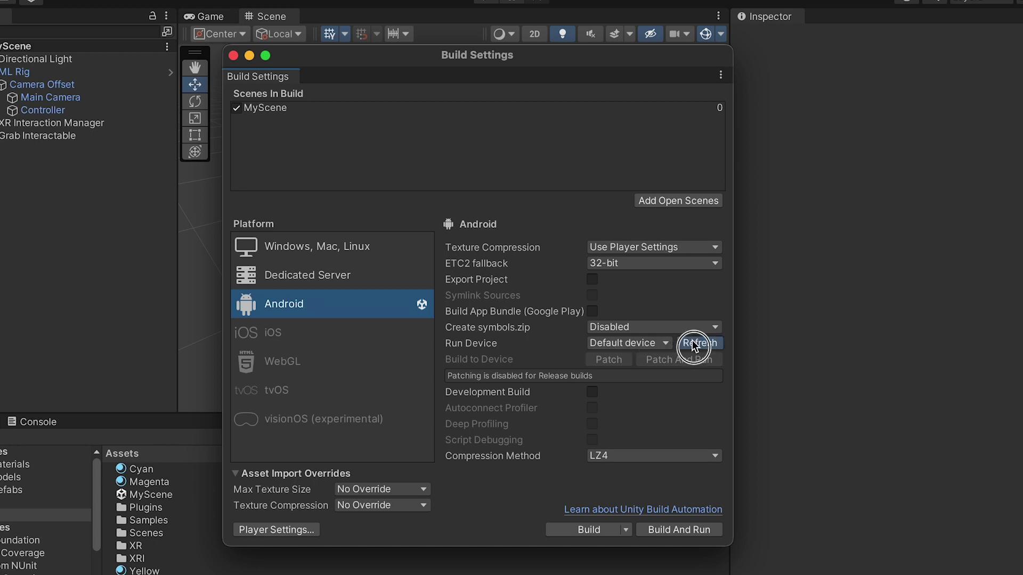
pyautogui.click(665, 343)
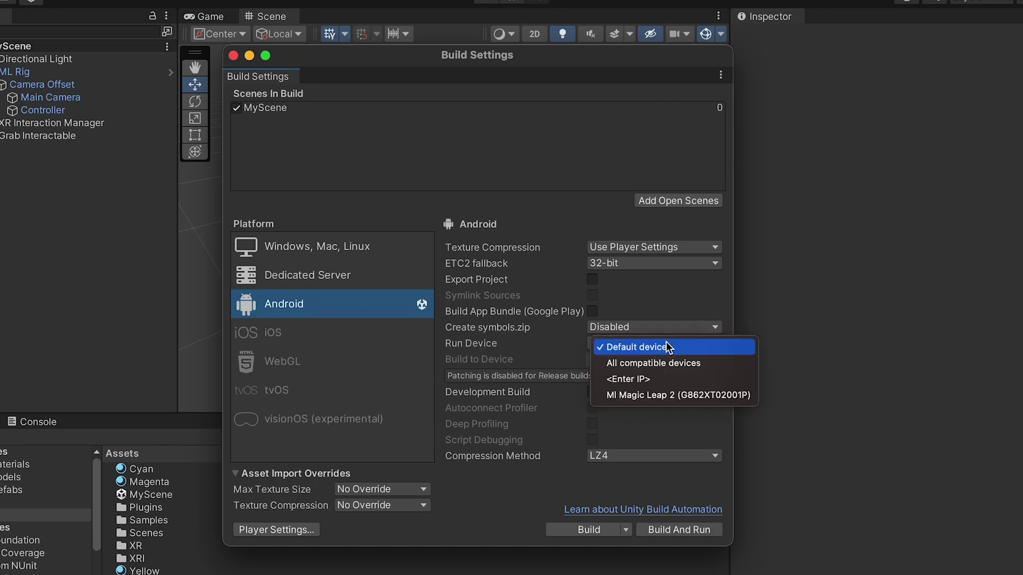
pyautogui.click(671, 395)
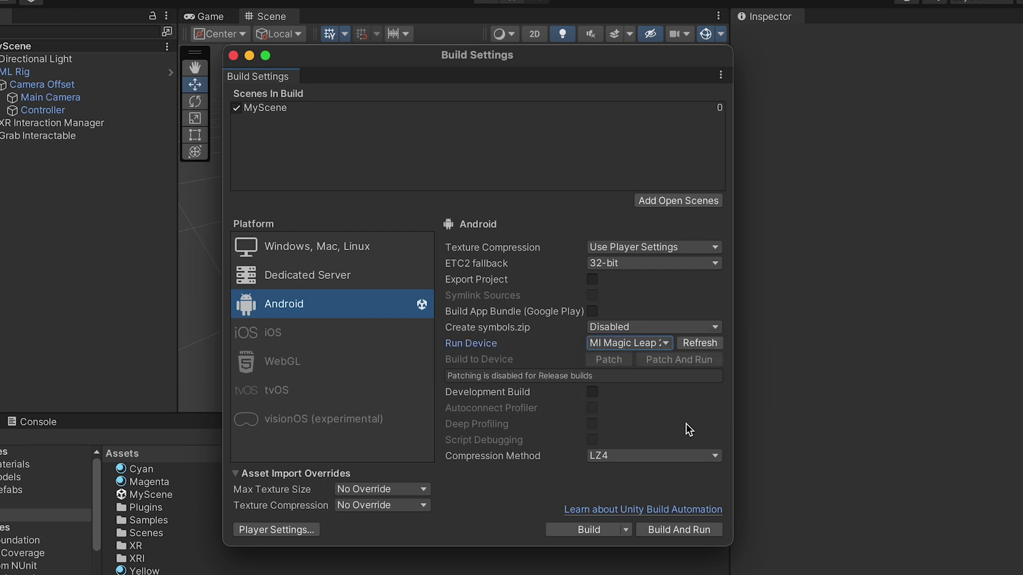
pyautogui.click(693, 530)
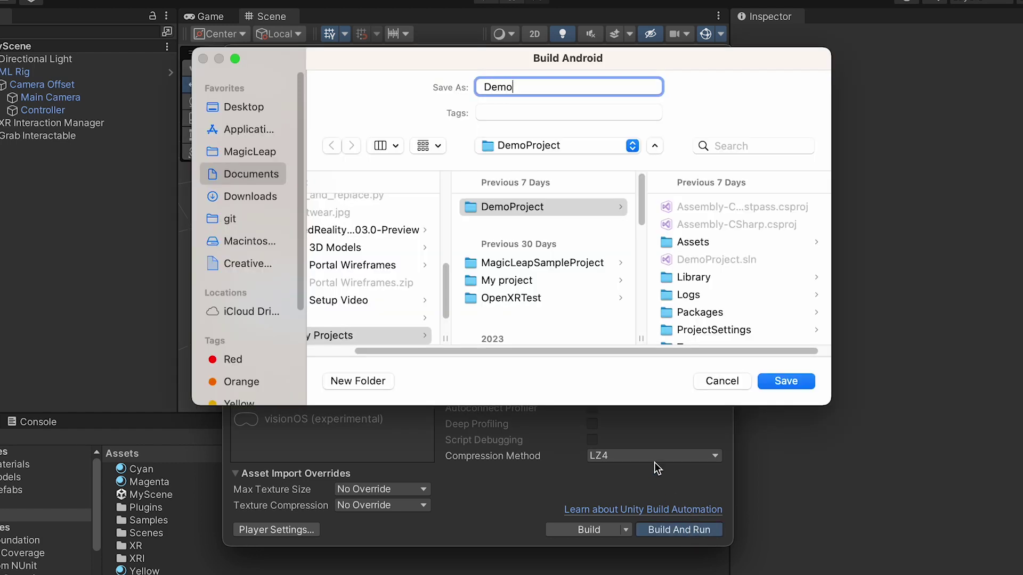
pyautogui.click(785, 381)
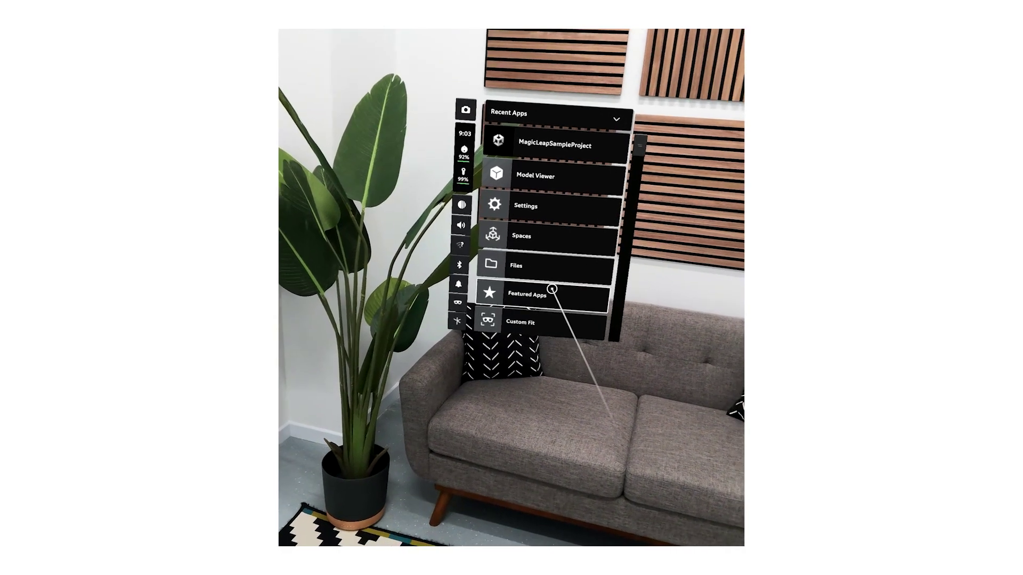
pyautogui.click(548, 147)
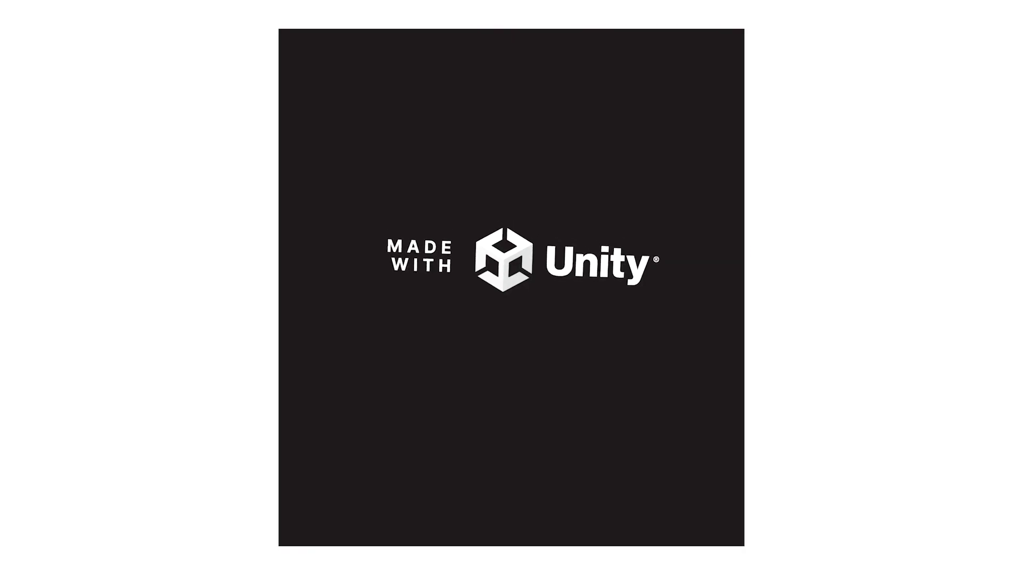